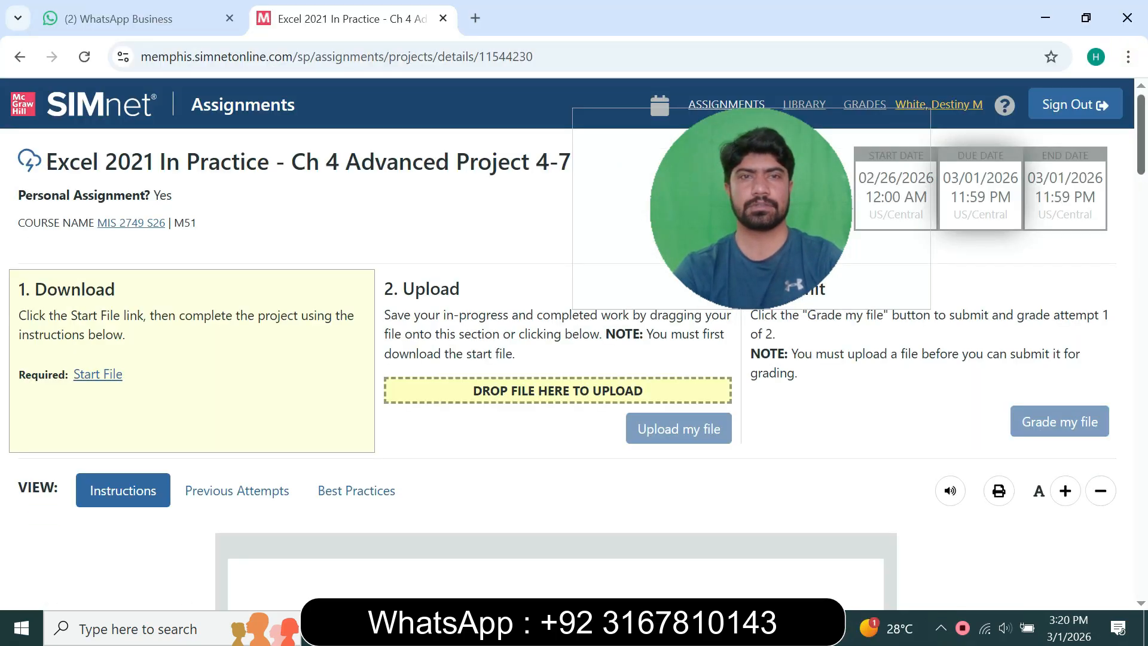
Review the Advanced Project 4-7 assignment page, from its title and file sections through the numbered project steps
scroll(574, 359, "down", 3)
scroll(574, 359, "down", 15)
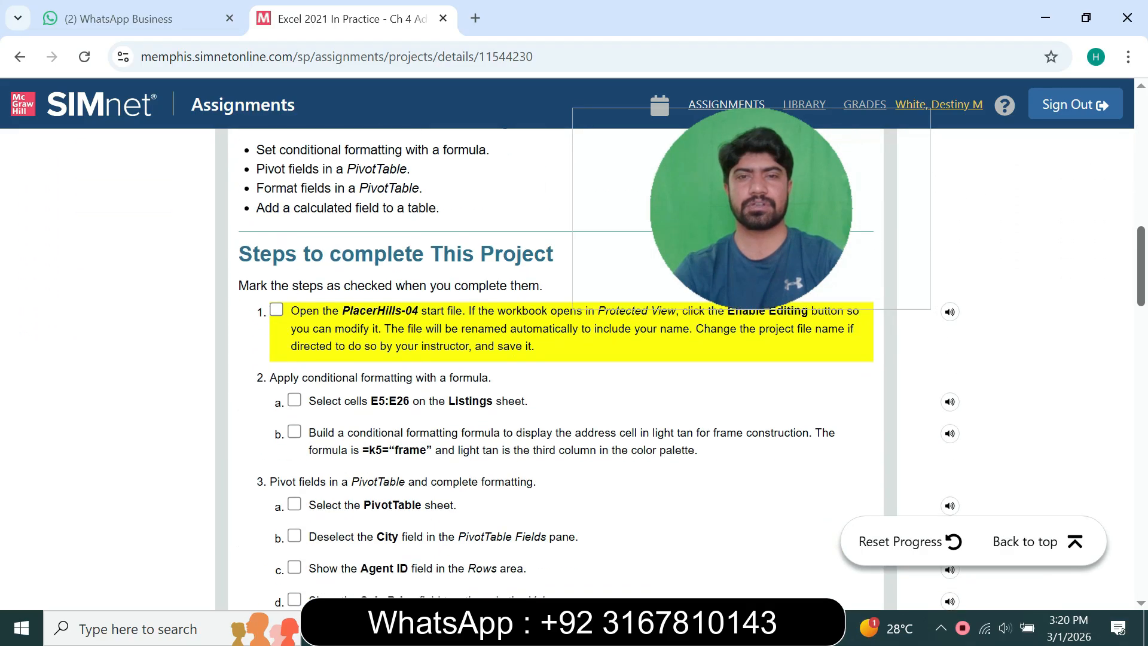
left_click_drag(1141, 346, 1142, 135)
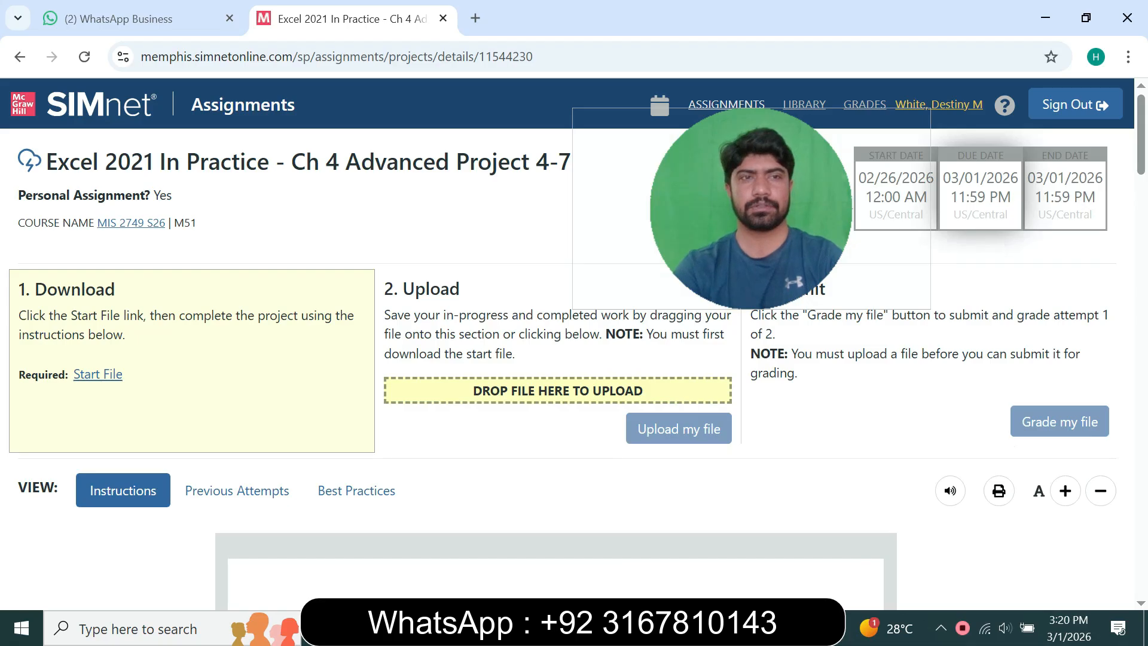
left_click_drag(46, 162, 549, 161)
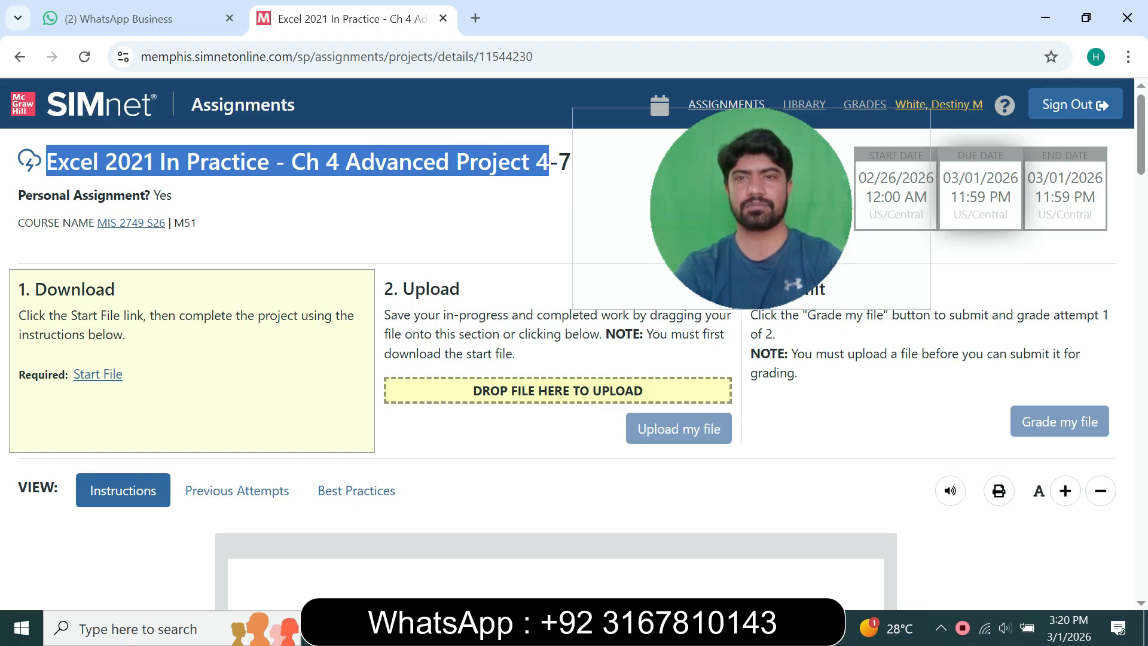
left_click(547, 194)
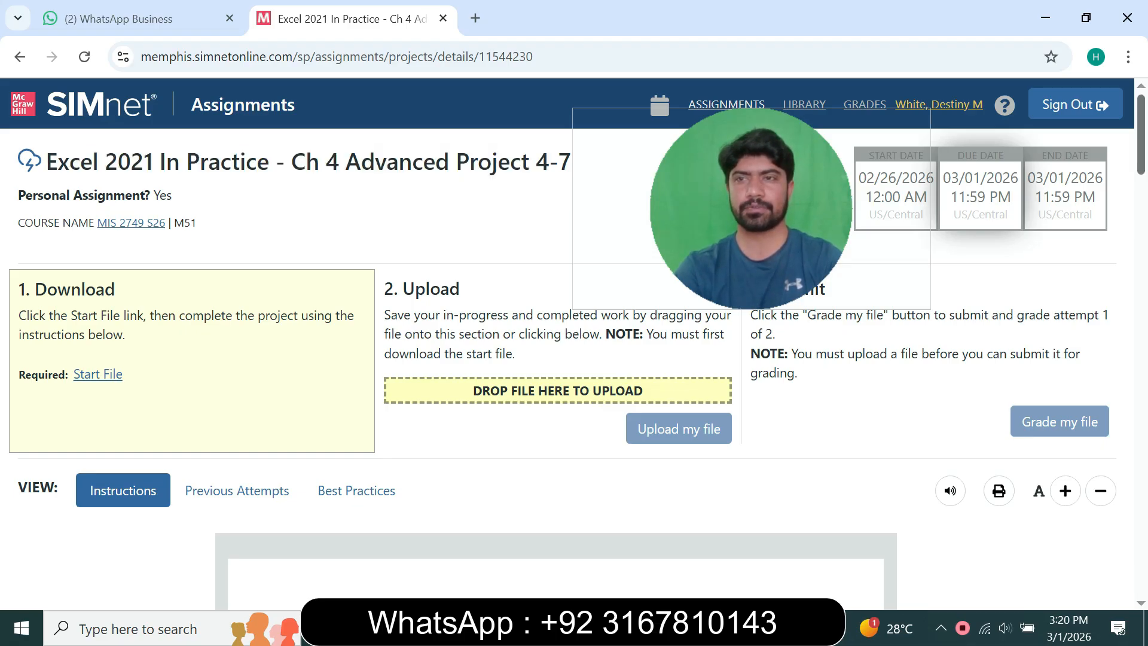
scroll(556, 359, "down", 15)
scroll(556, 359, "down", 15)
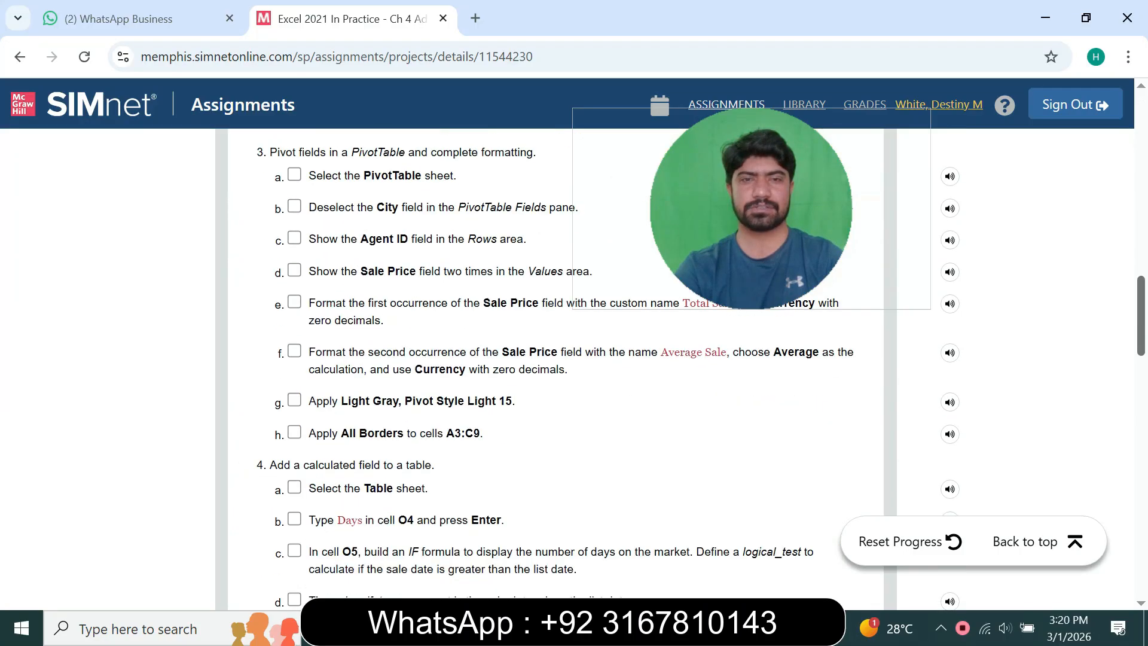
scroll(556, 359, "up", 20)
scroll(556, 359, "up", 7)
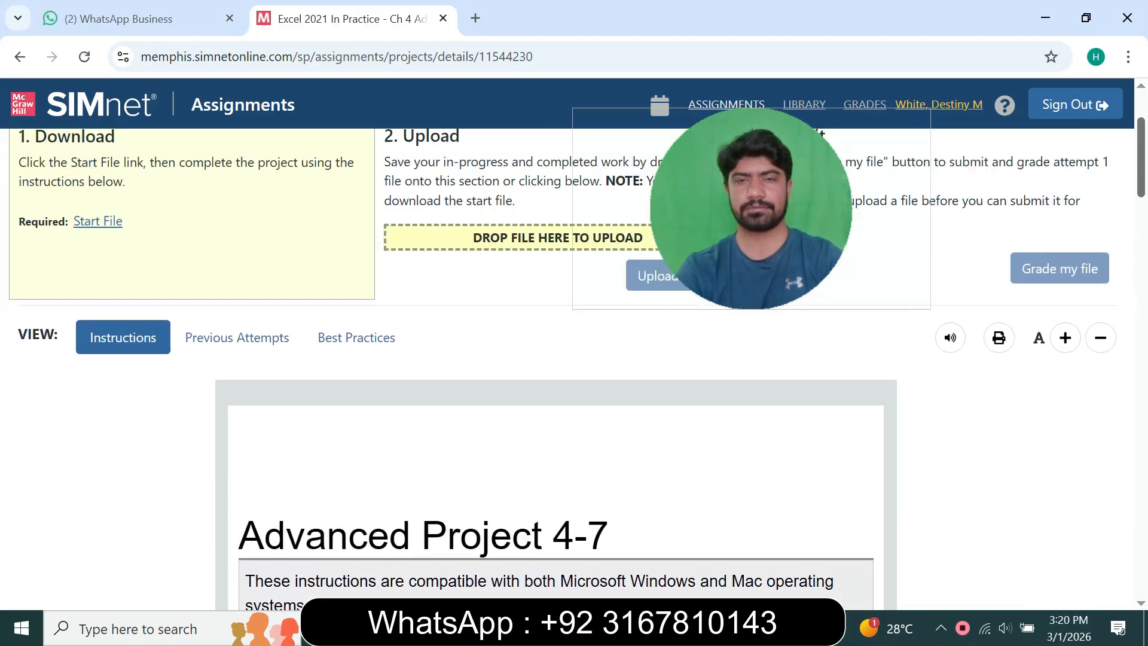
scroll(556, 359, "down", 11)
scroll(556, 358, "down", 3)
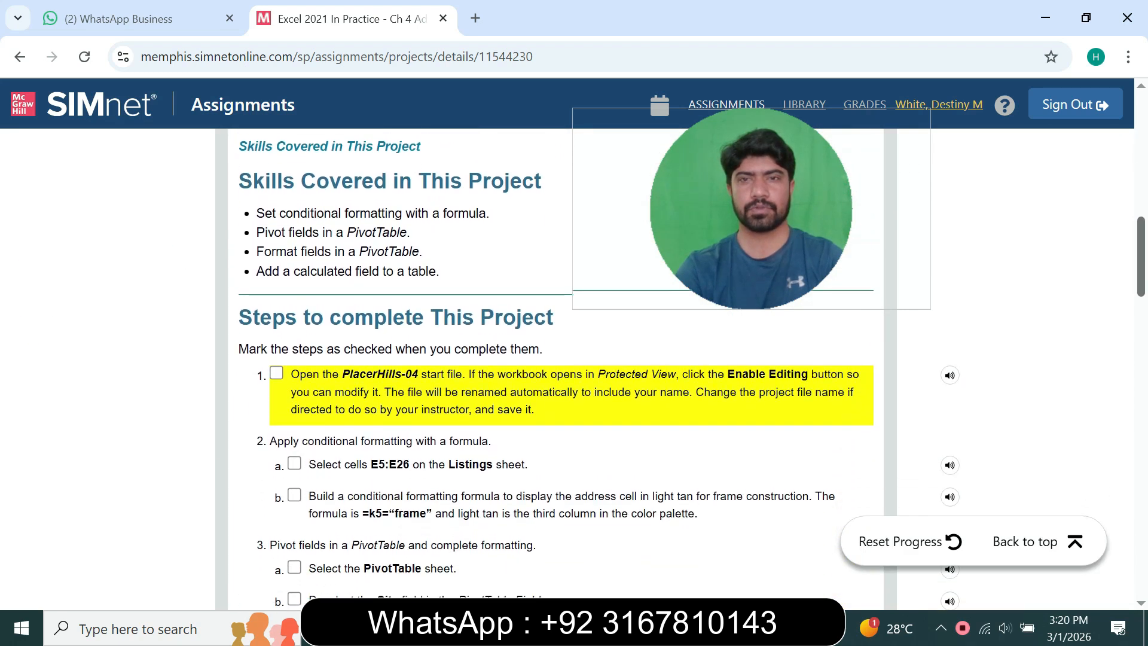
left_click_drag(751, 209, 701, 178)
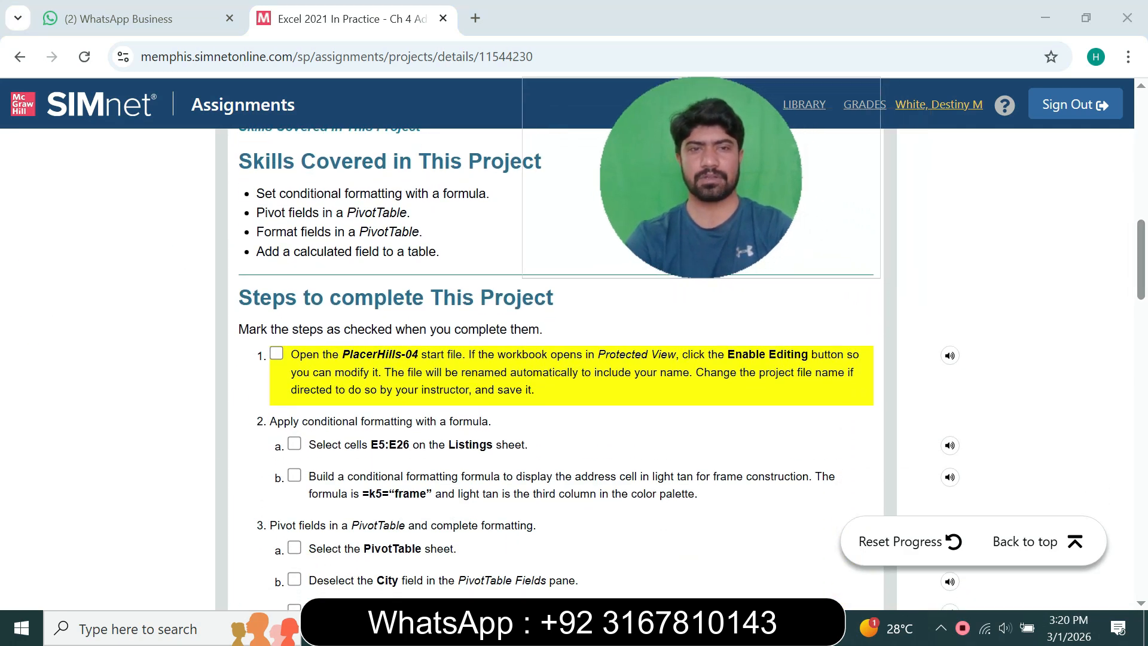
Mark instruction step 1 as complete and download the project's start file
left_click(276, 354)
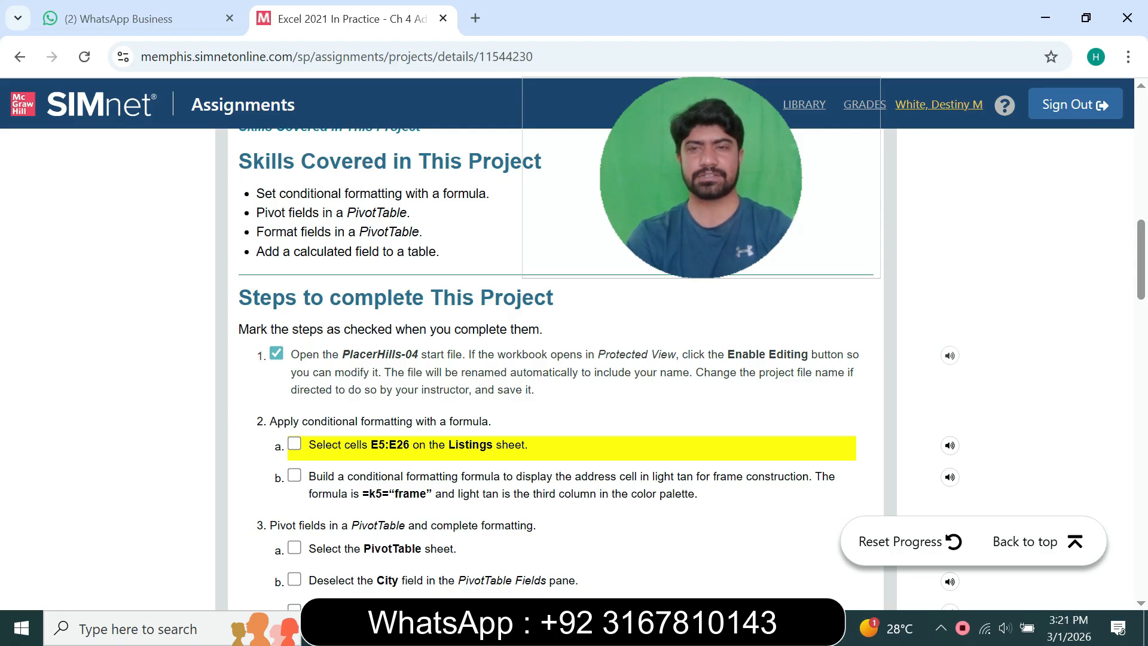
scroll(556, 359, "up", 3)
scroll(557, 358, "up", 8)
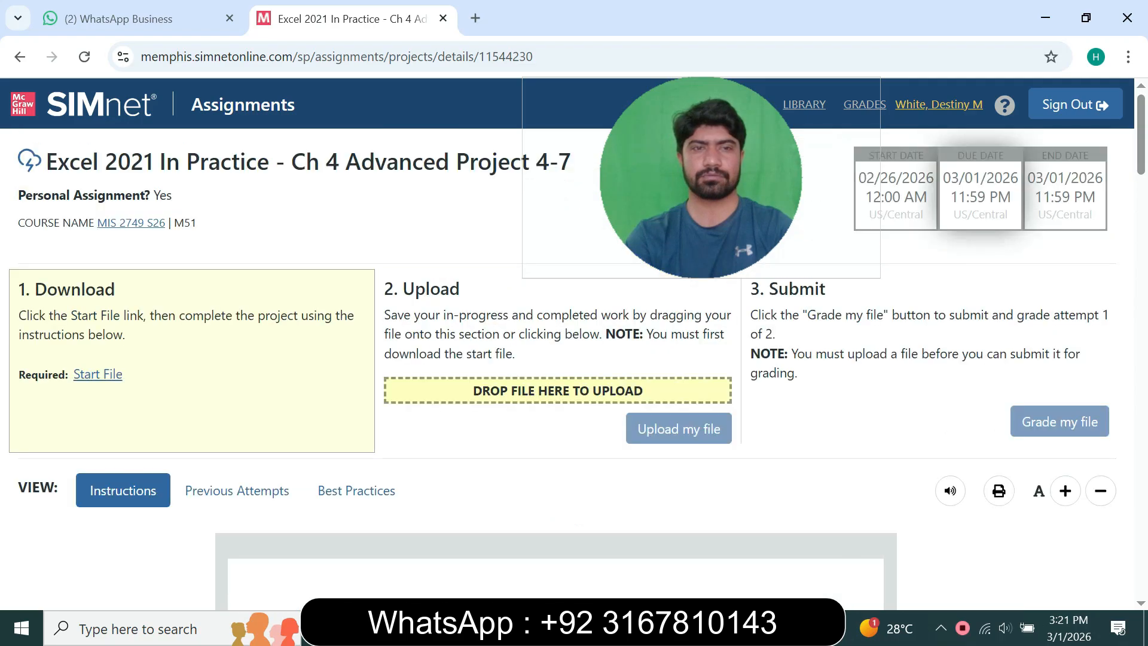
left_click(97, 374)
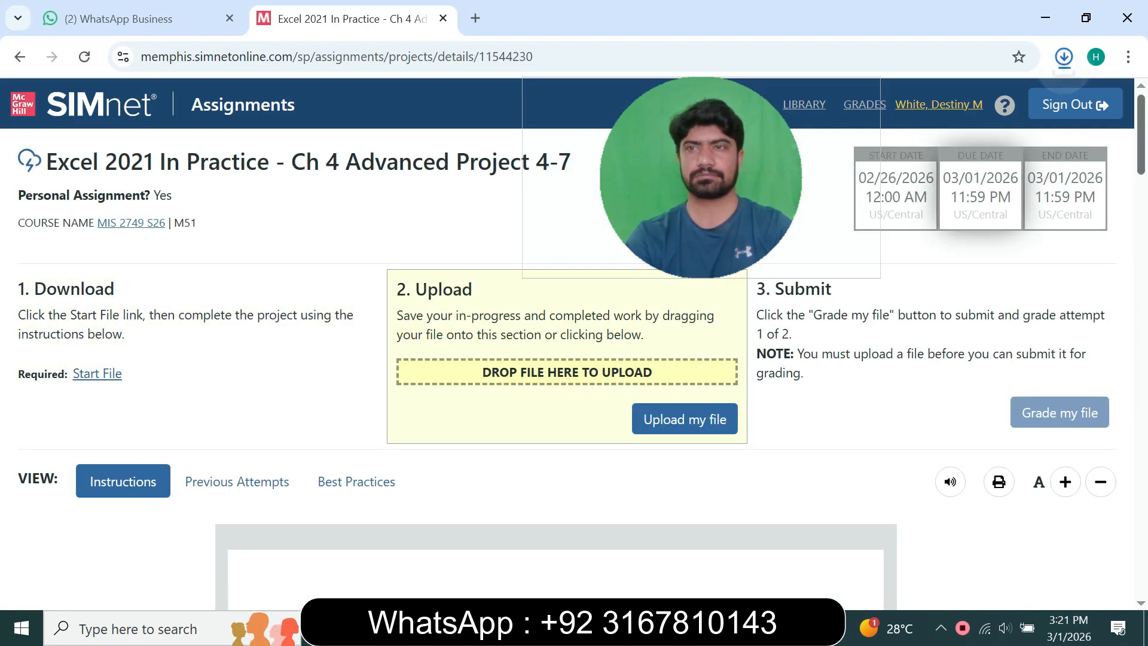
Open the downloaded PlacerHills-04 workbook from the Downloads folder in Excel and enable editing
scroll(556, 359, "down", 6)
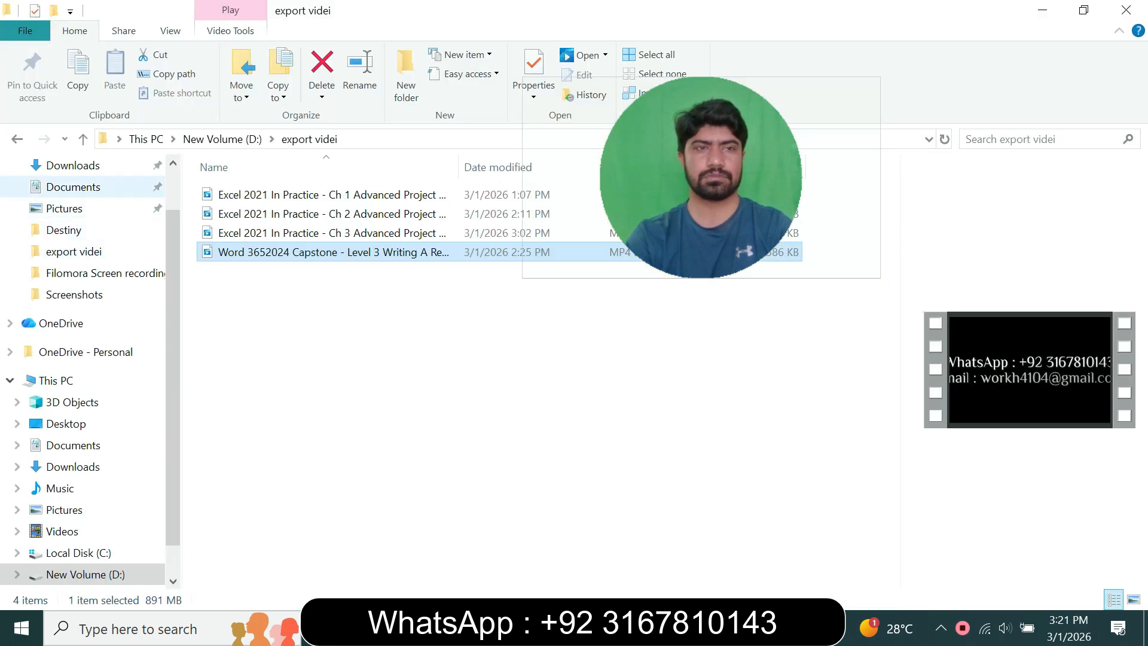
left_click(73, 165)
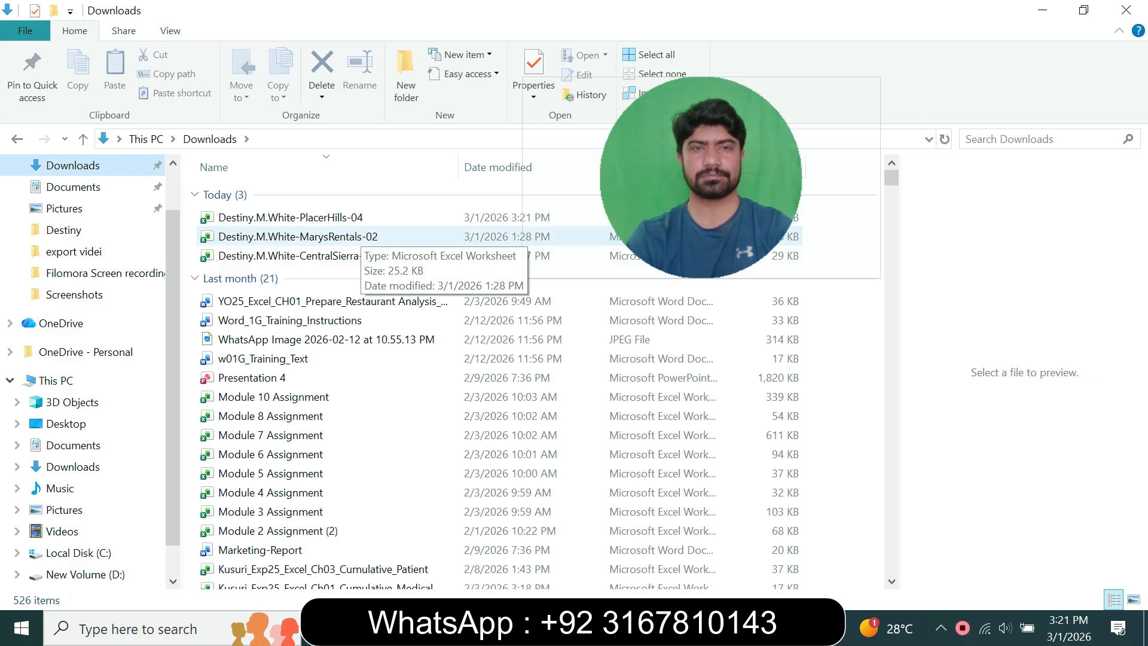
double_click(353, 218)
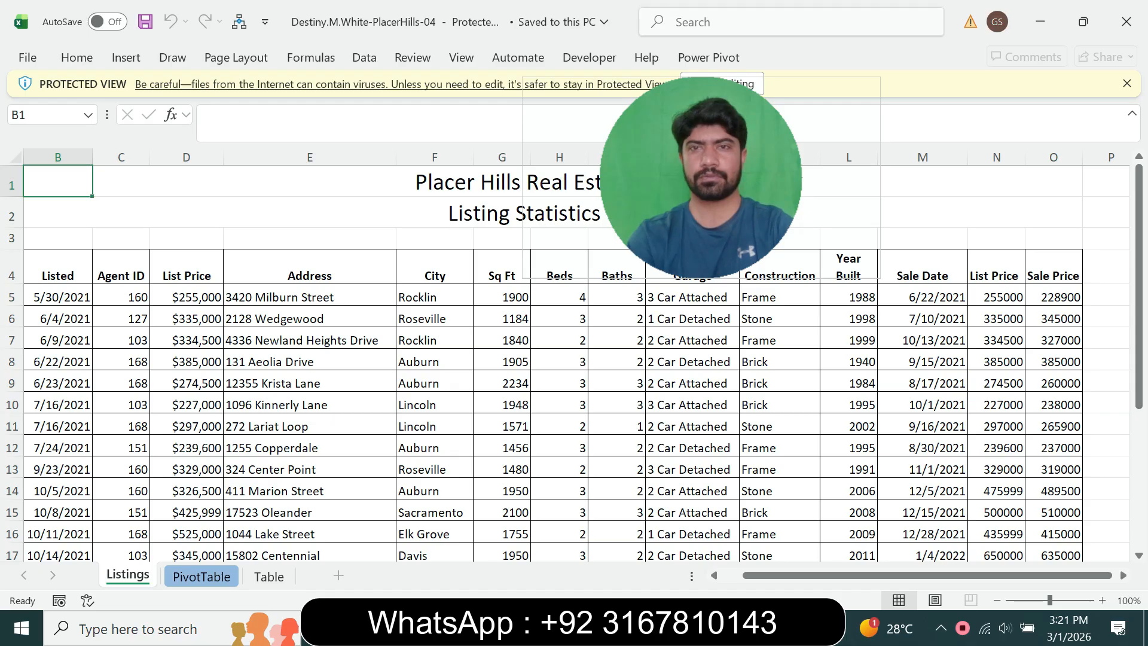
left_click_drag(701, 177, 760, 280)
left_click(722, 83)
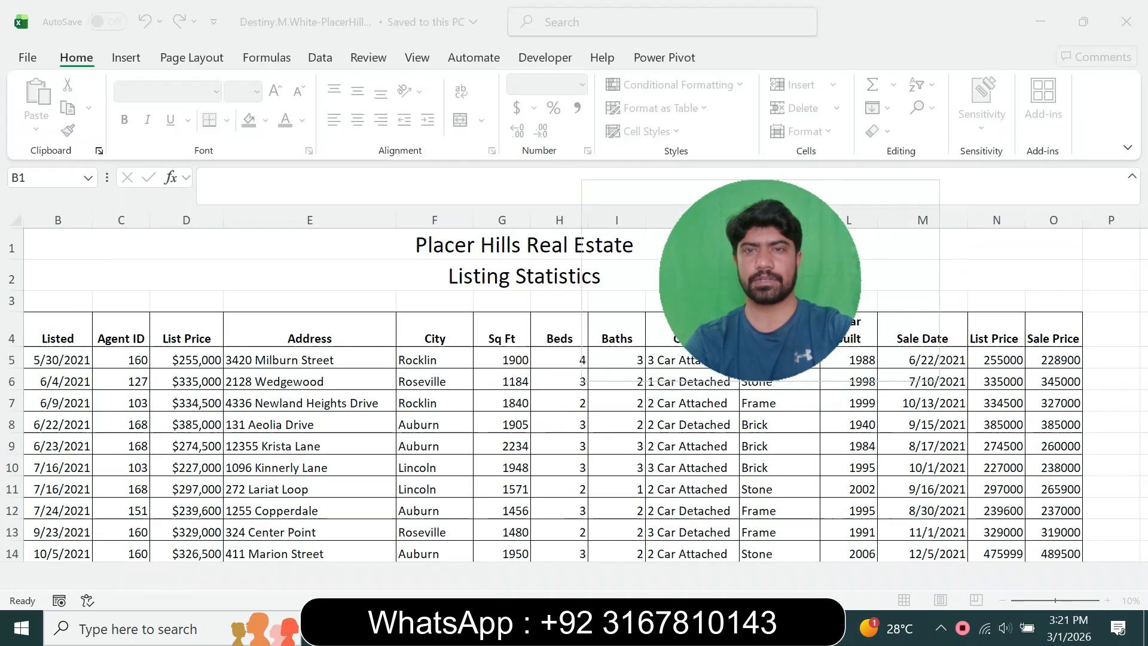
Copy the cell reference E5:E26 from the SIMnet instructions and use it to select that range on the Listings sheet in Excel
left_click_drag(760, 280, 717, 151)
key("alt+Tab")
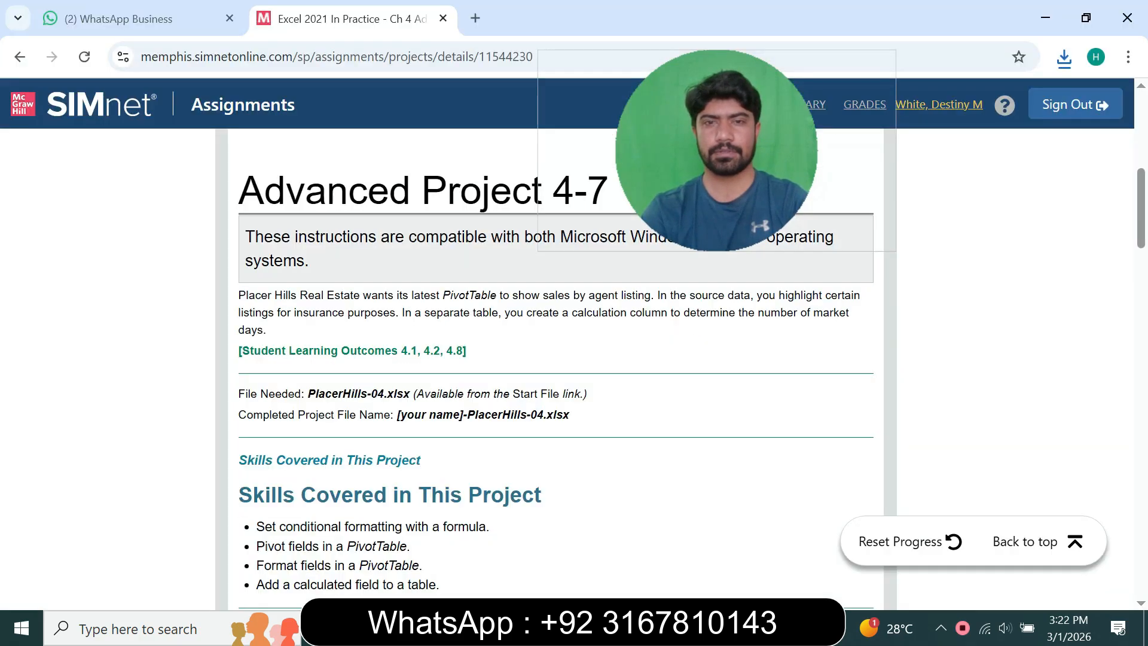
scroll(556, 359, "down", 8)
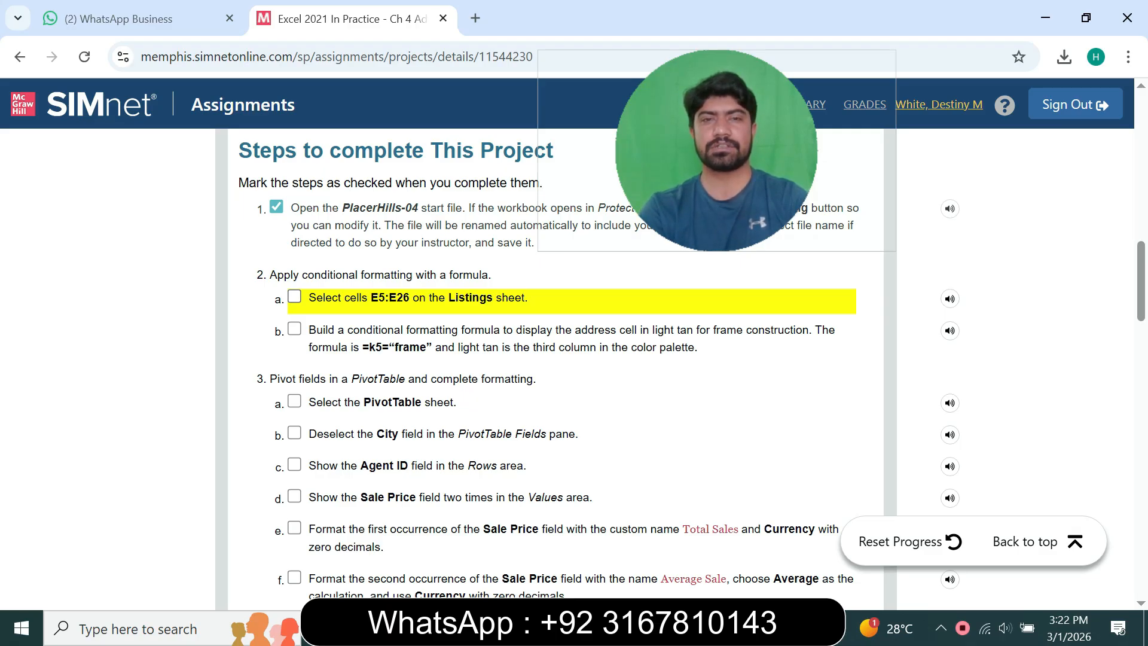
left_click_drag(371, 297, 410, 298)
key("ctrl+c")
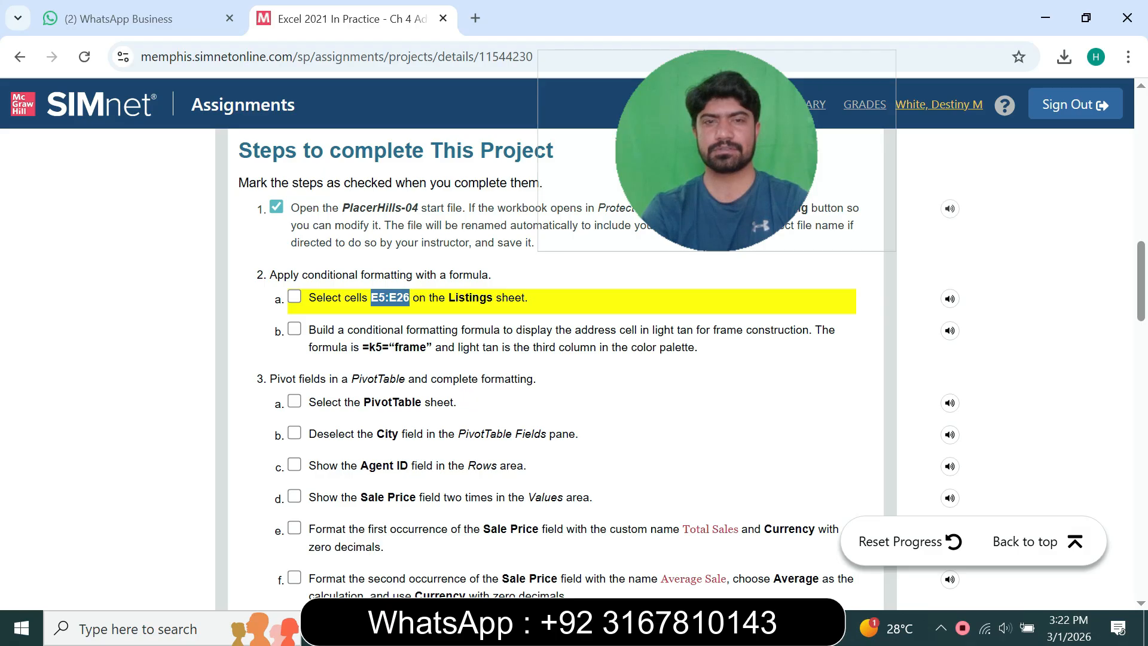
left_click(774, 628)
left_click(48, 178)
key("ctrl+v")
key("Return")
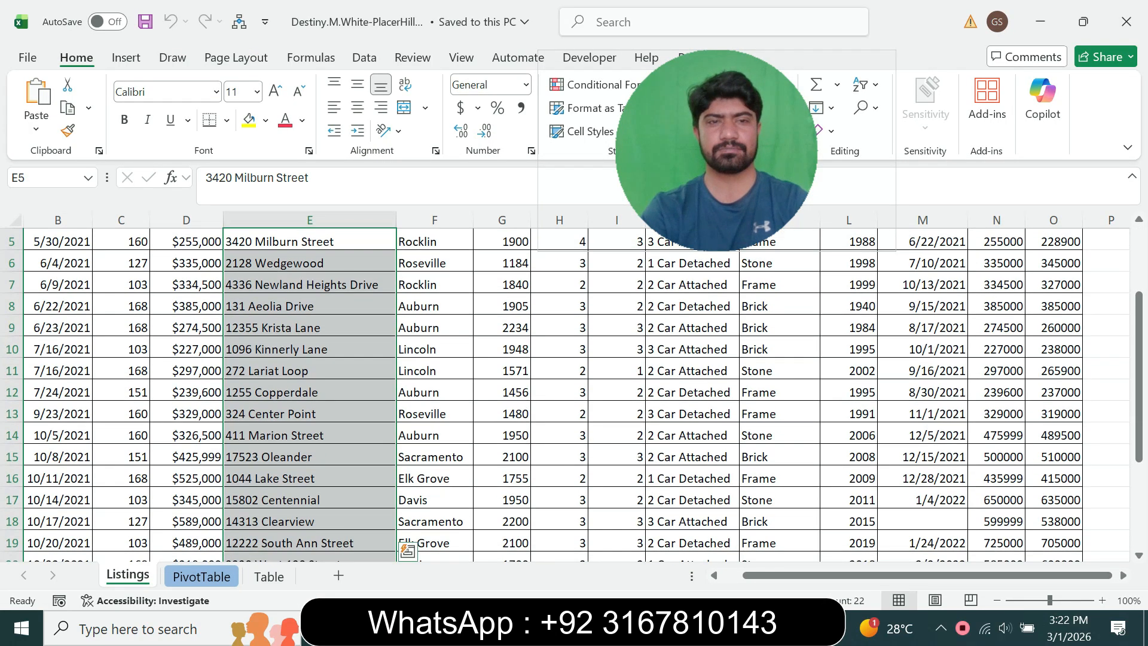
key("alt+Tab")
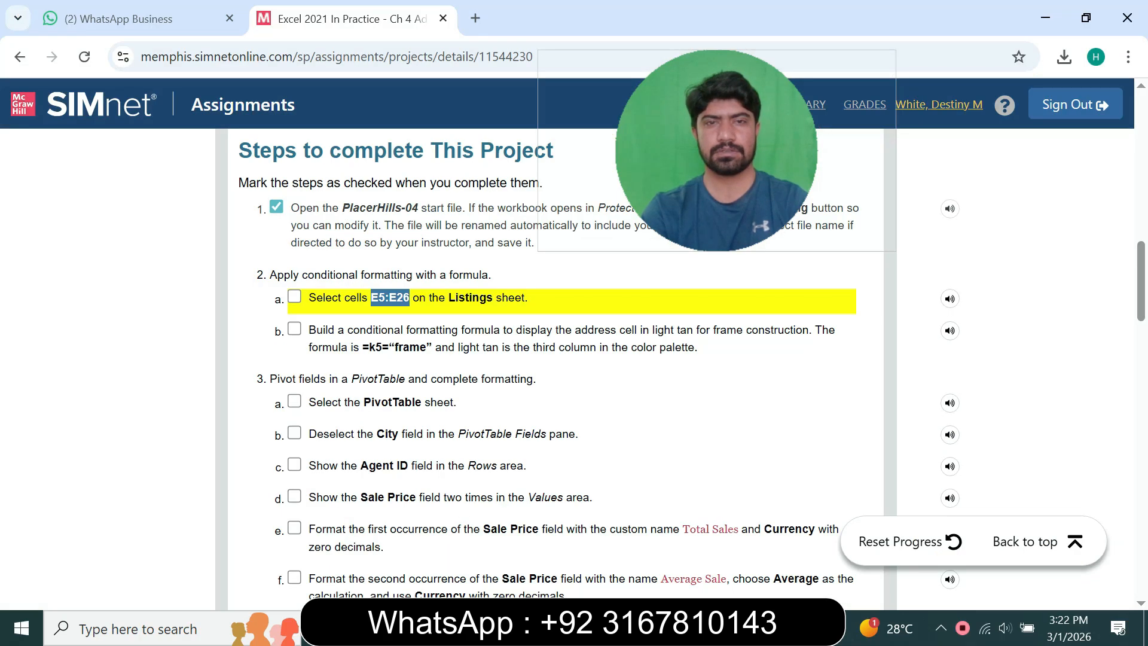
key("alt+Tab")
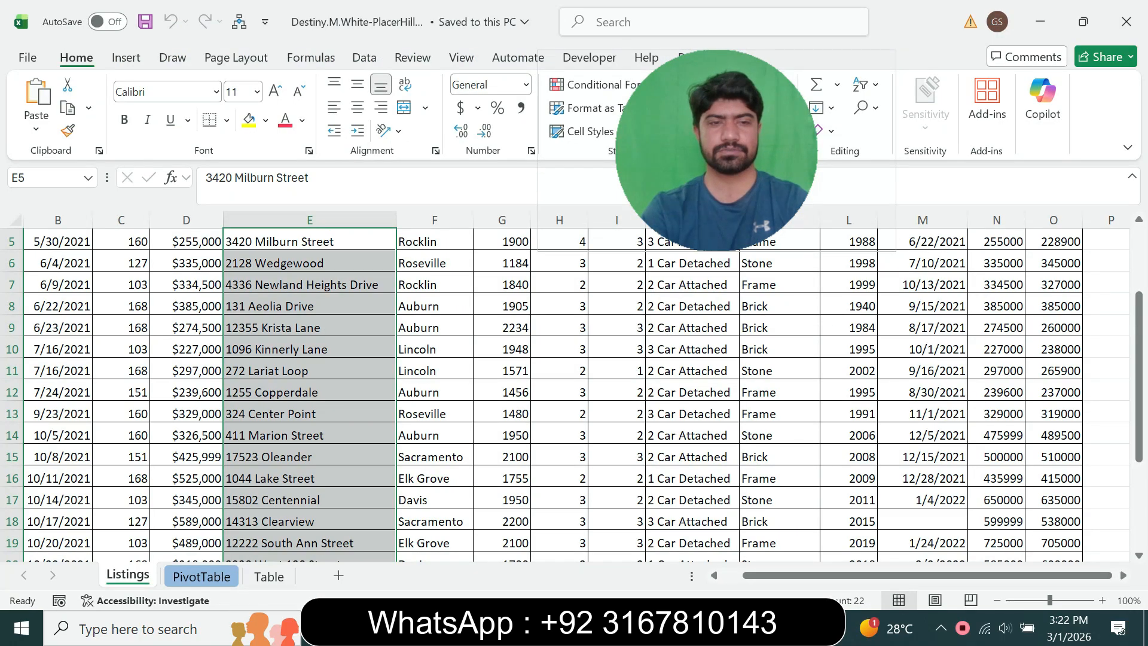
key("alt+Tab")
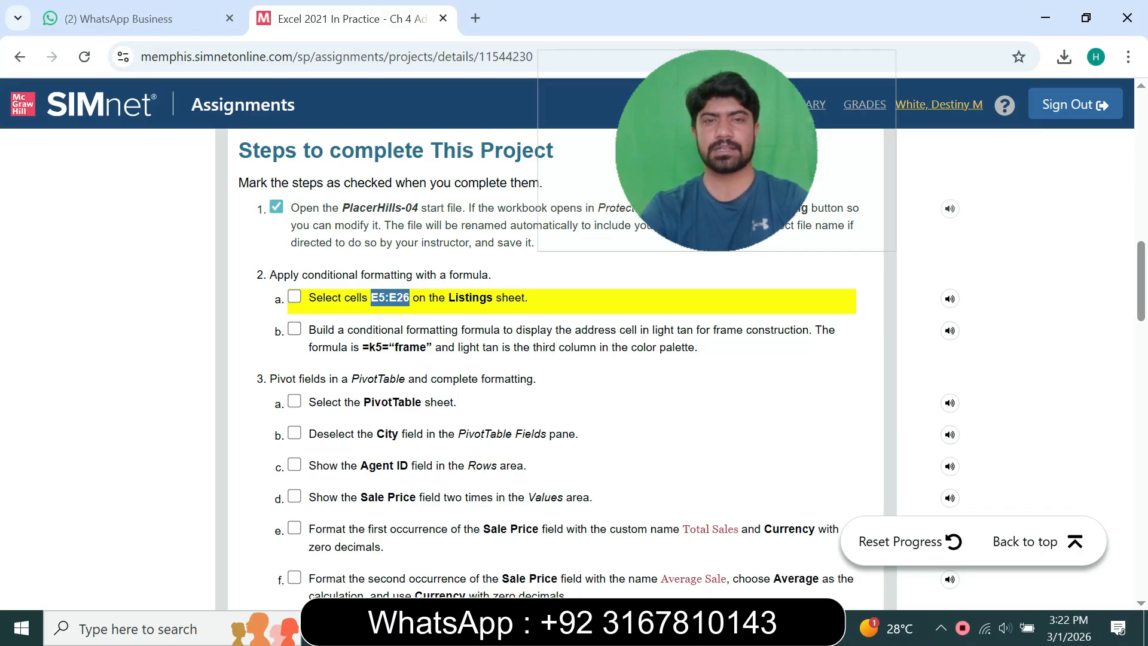
left_click(294, 329)
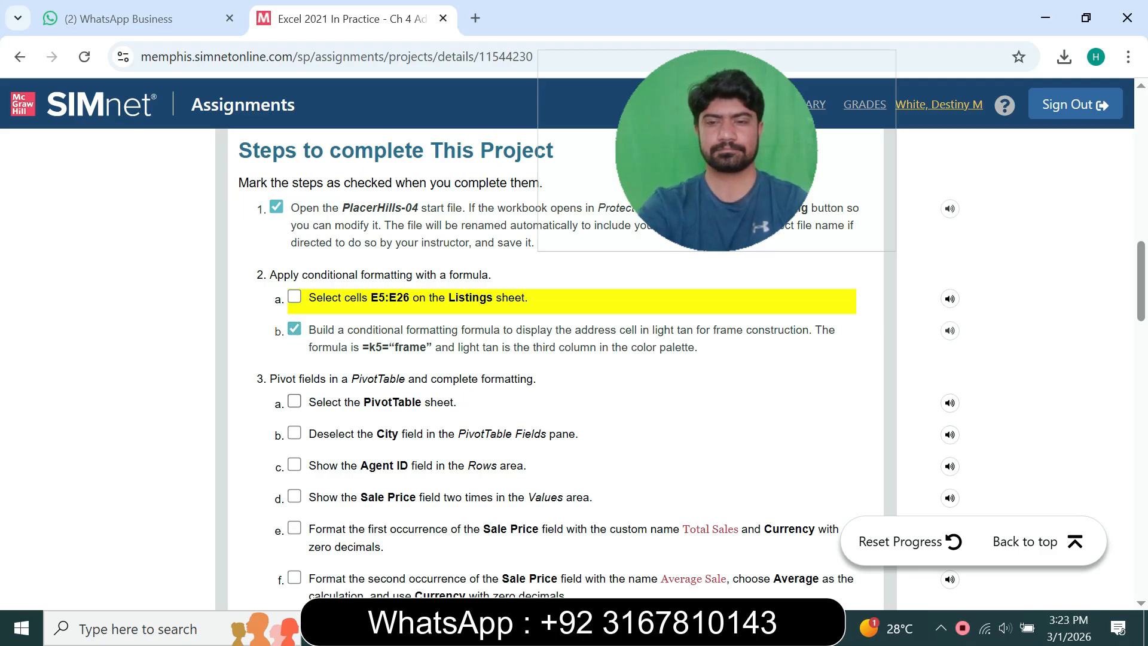
left_click(294, 329)
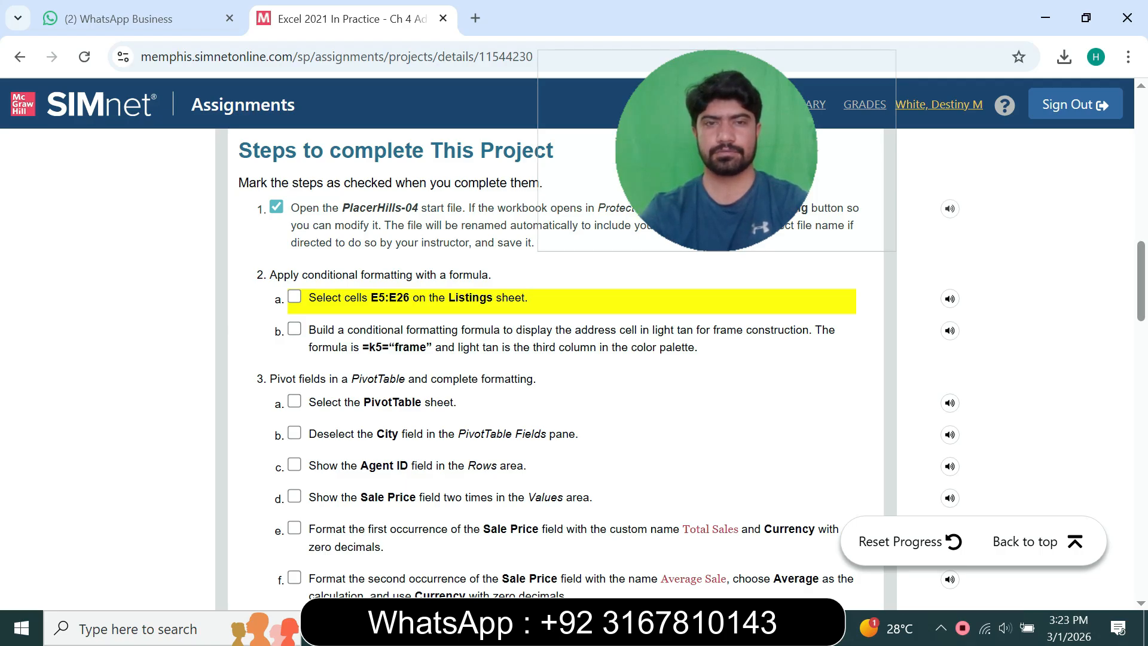
Start a new conditional formatting rule in Excel for the selected addresses, using the formula =K5="frame" to determine which cells to format
left_click(730, 628)
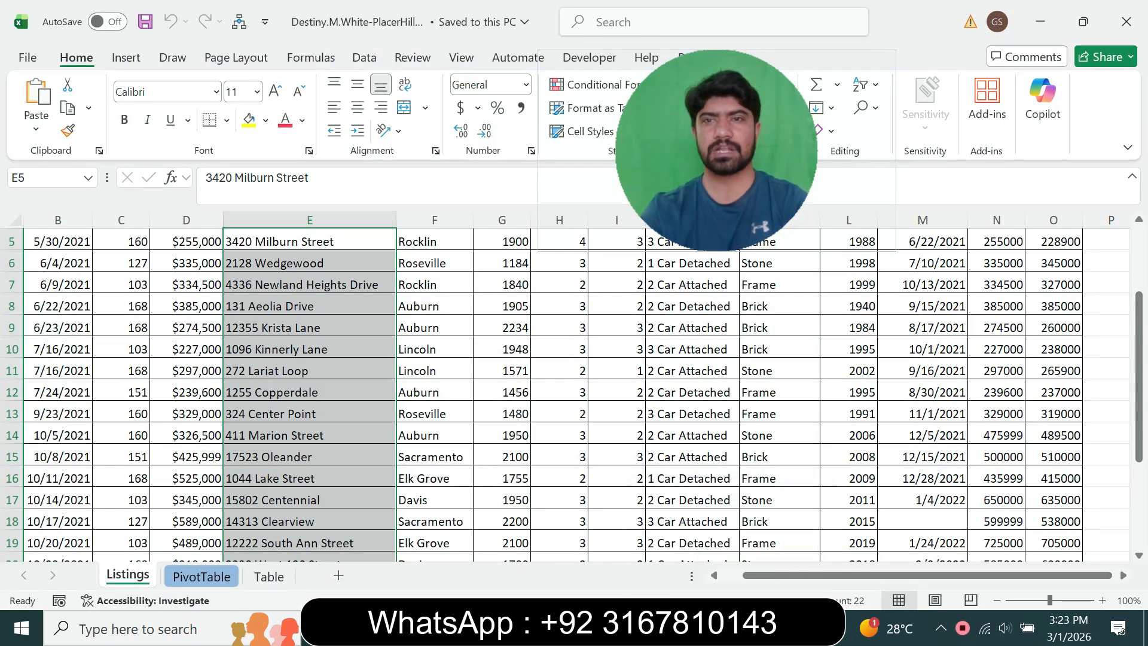
left_click_drag(716, 151, 708, 240)
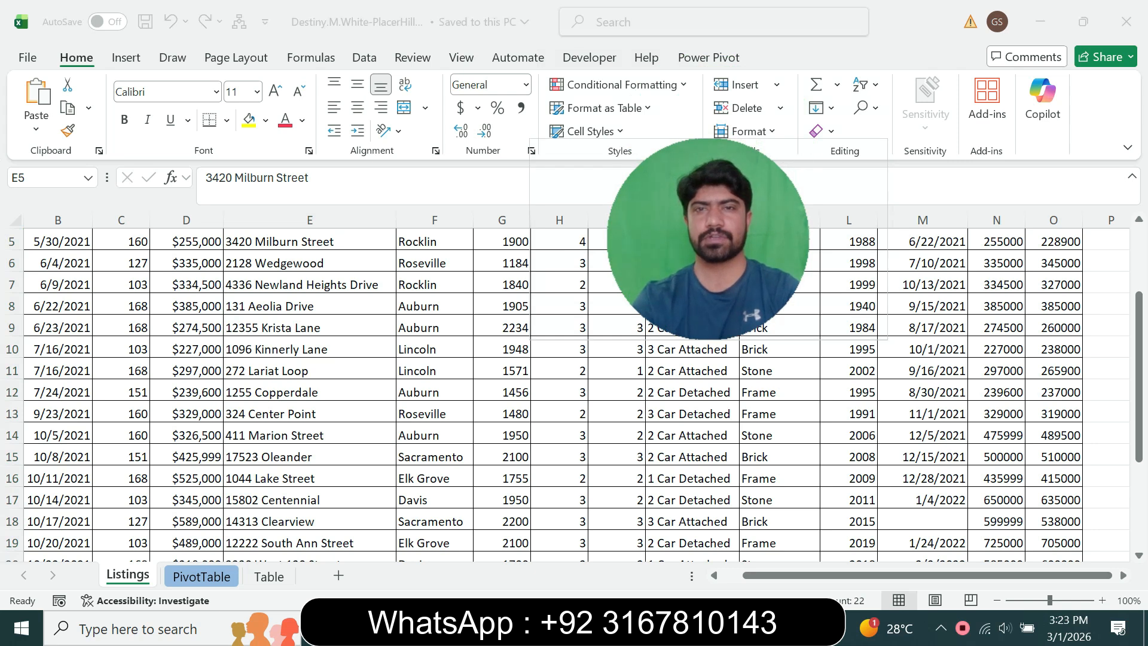
left_click(618, 85)
left_click(618, 85)
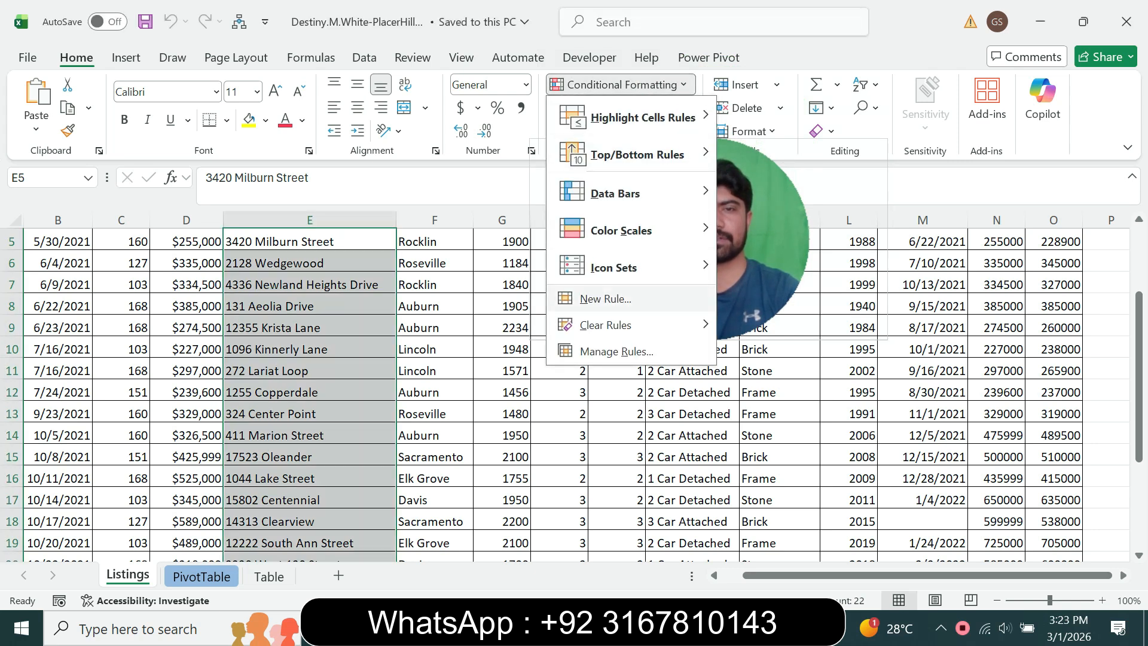
left_click(603, 298)
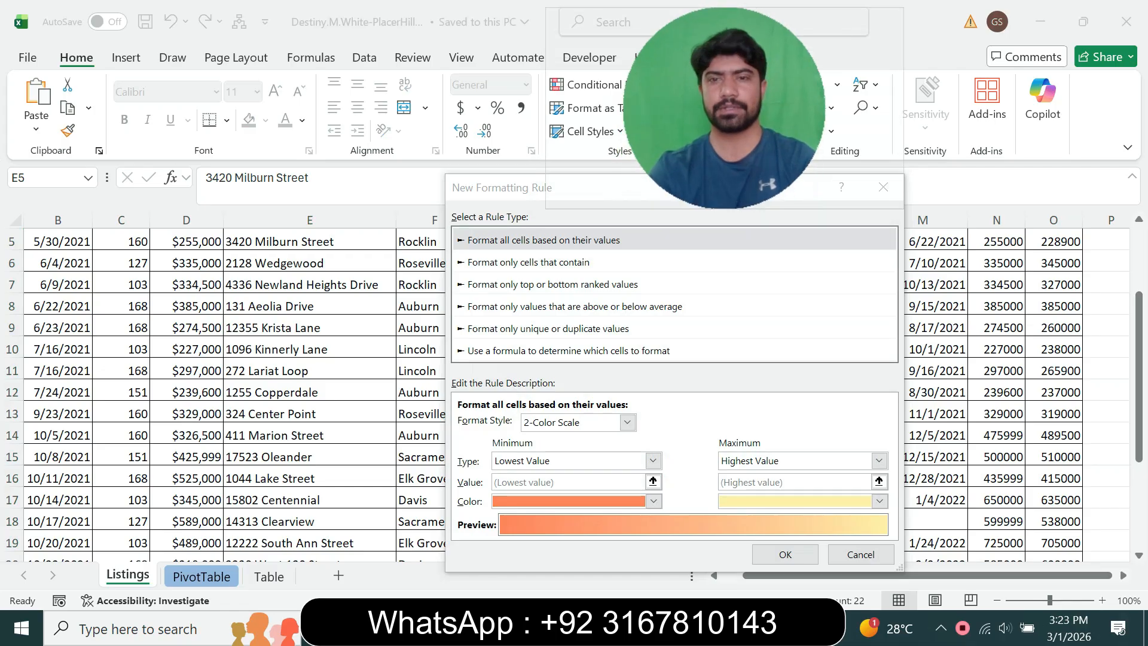
key("alt+Tab")
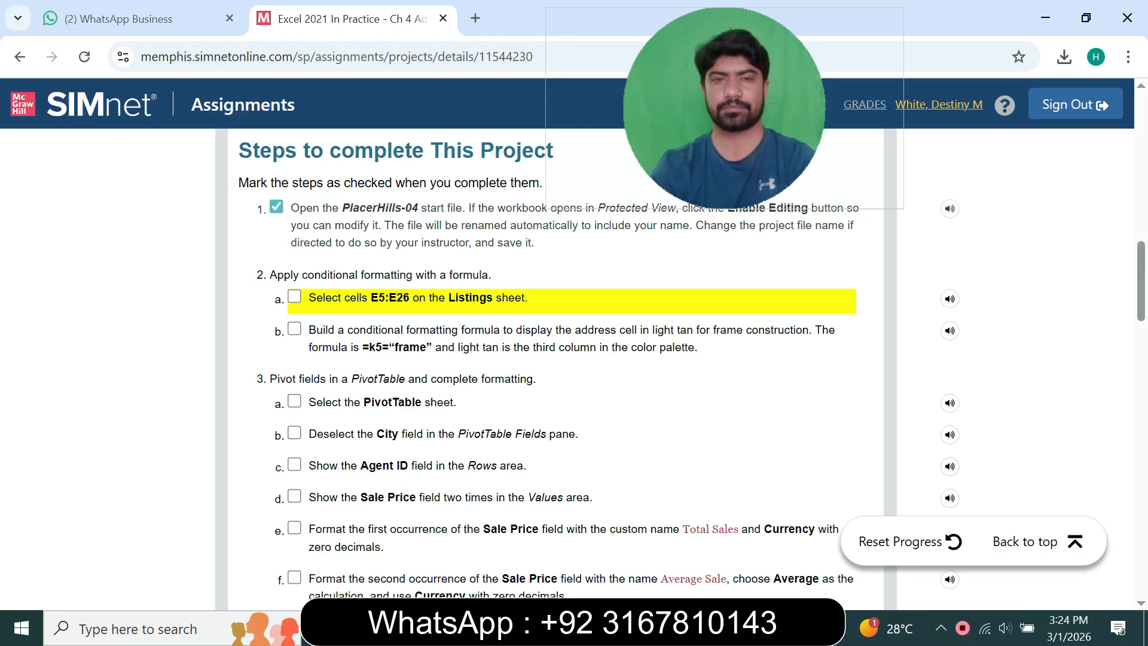
key("alt+Tab")
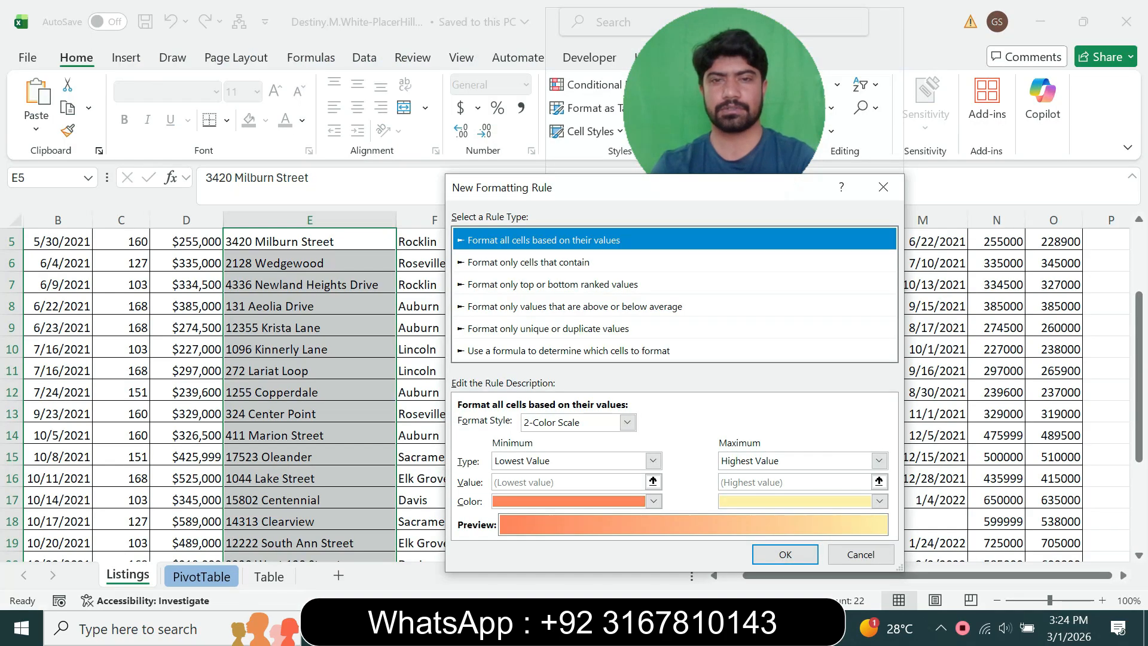
left_click(568, 351)
left_click(664, 424)
type("=K5=\"frame\"")
Give the formula rule a light tan fill from the palette's third column and apply the conditional formatting to the selected addresses
key("alt+Tab")
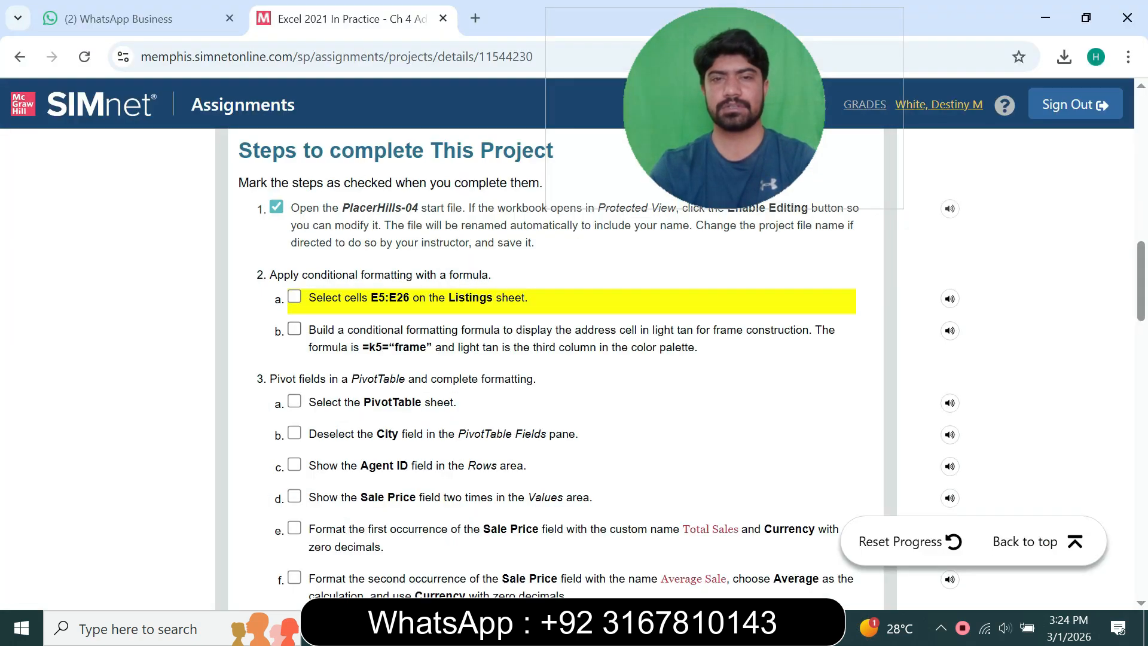
key("alt+Tab")
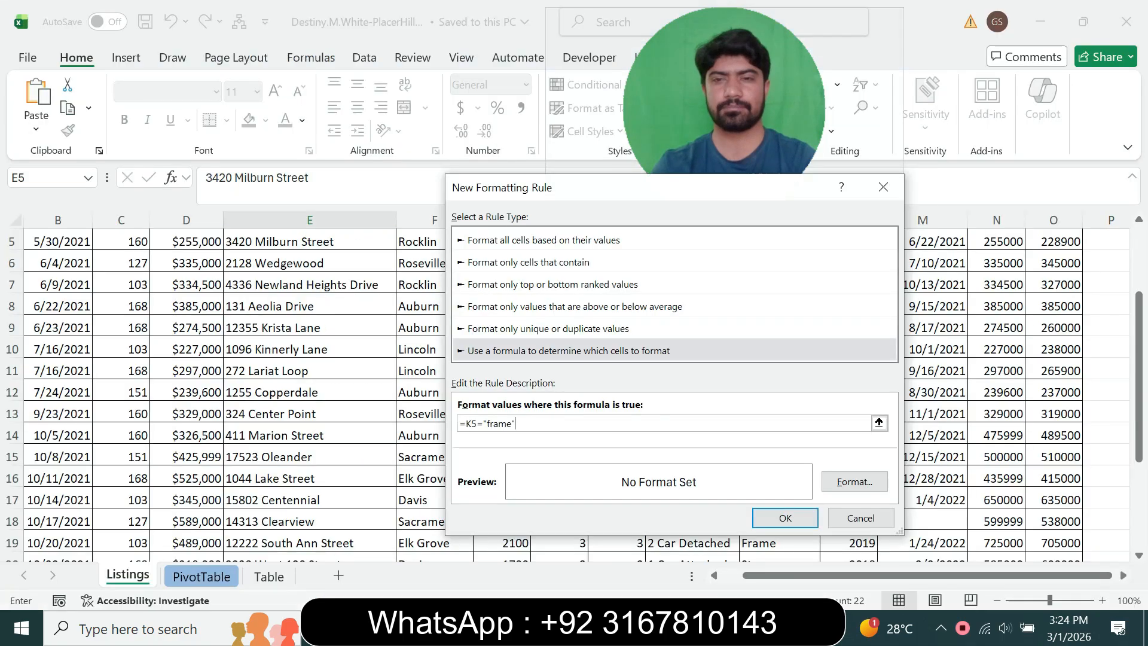
left_click(855, 481)
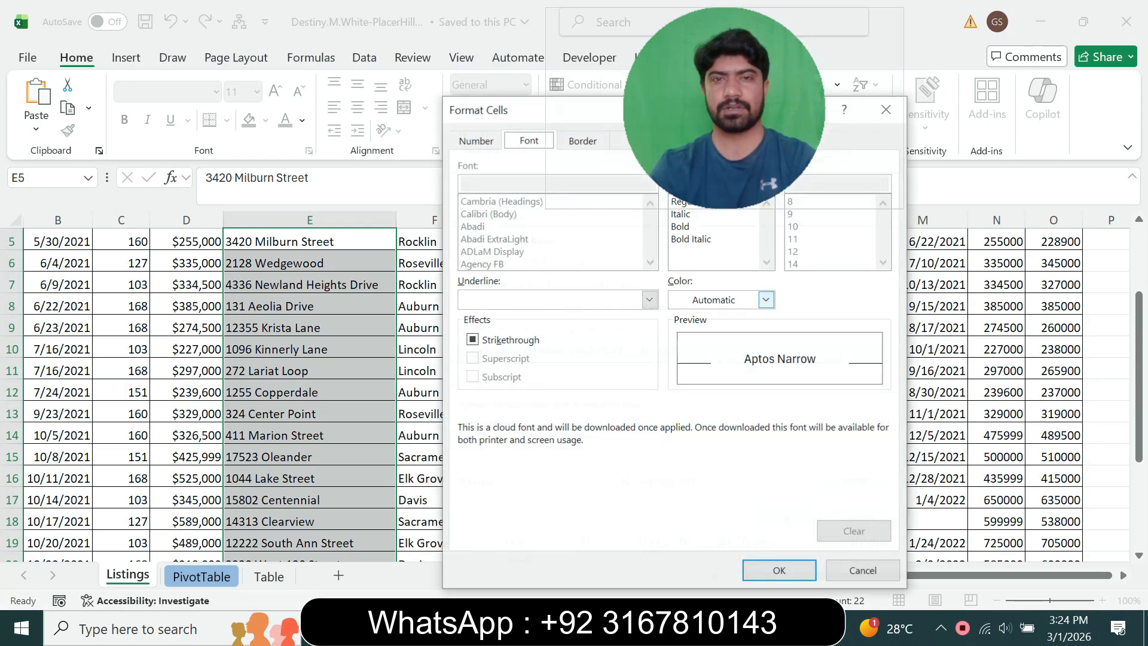
left_click_drag(725, 114, 892, 154)
left_click(636, 141)
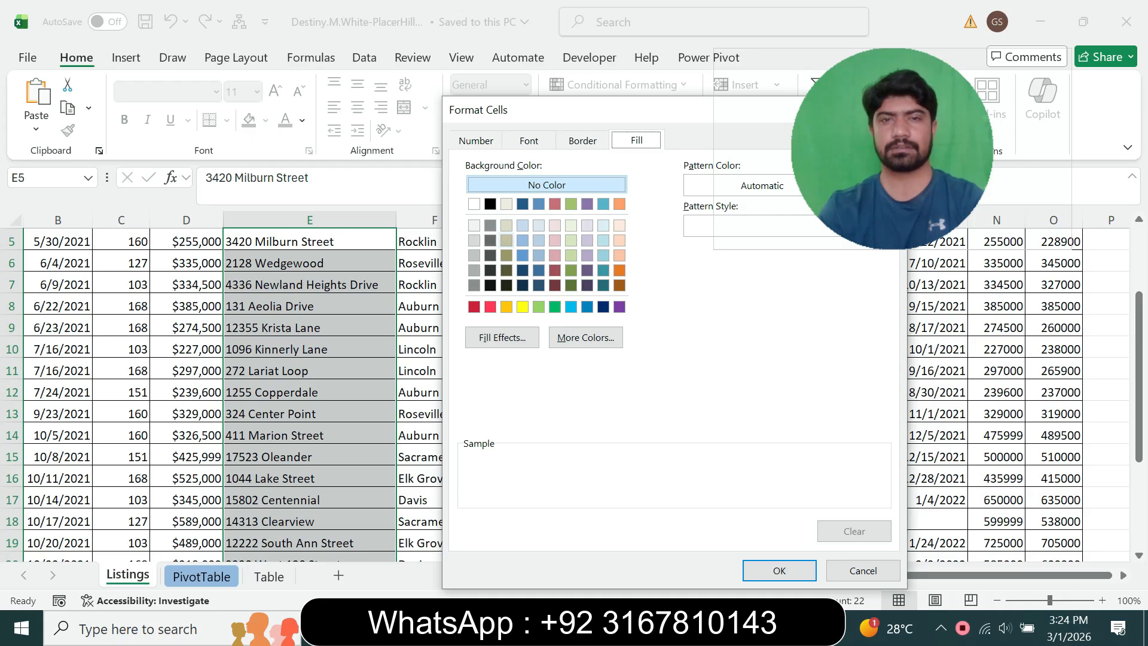
left_click(507, 240)
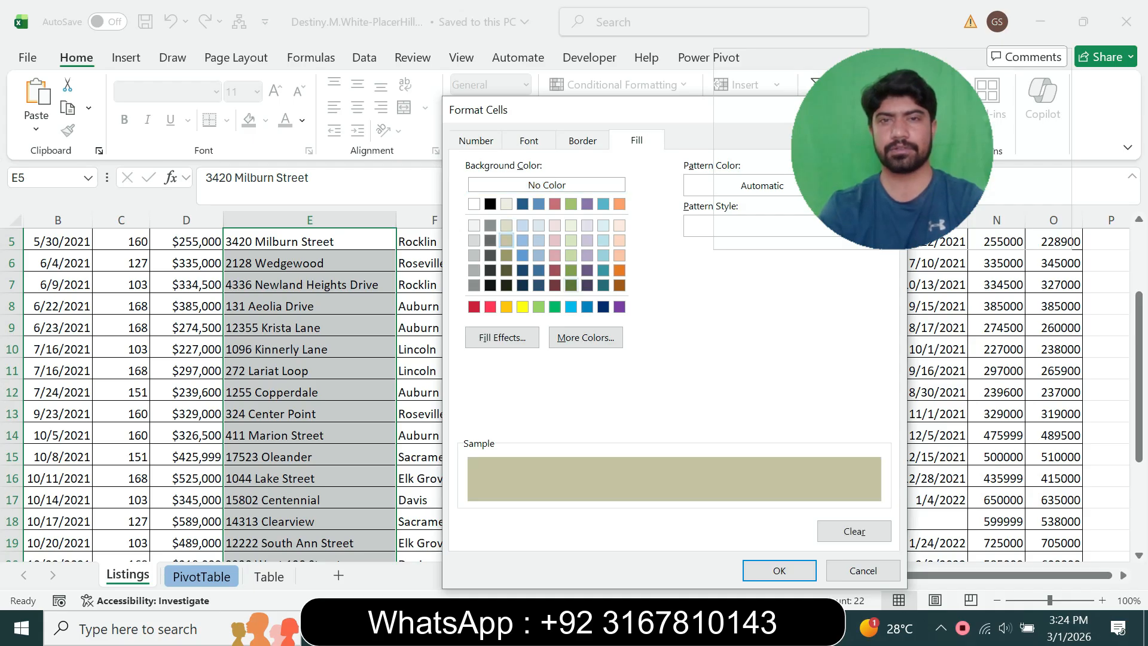
left_click(730, 628)
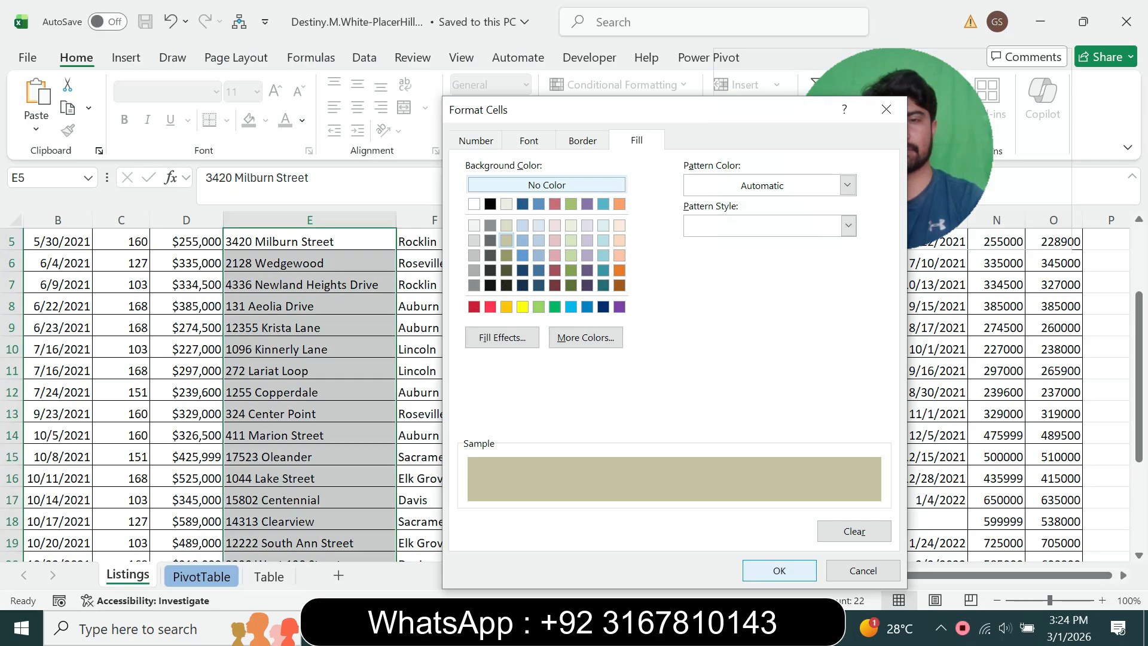
key("Return")
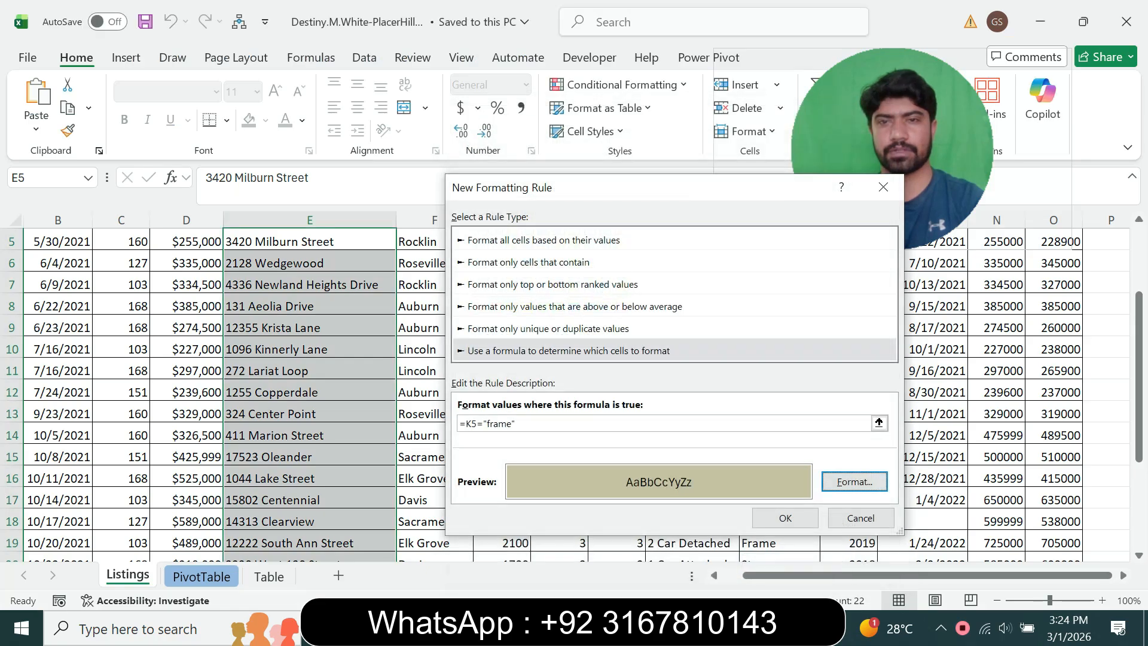
left_click(786, 518)
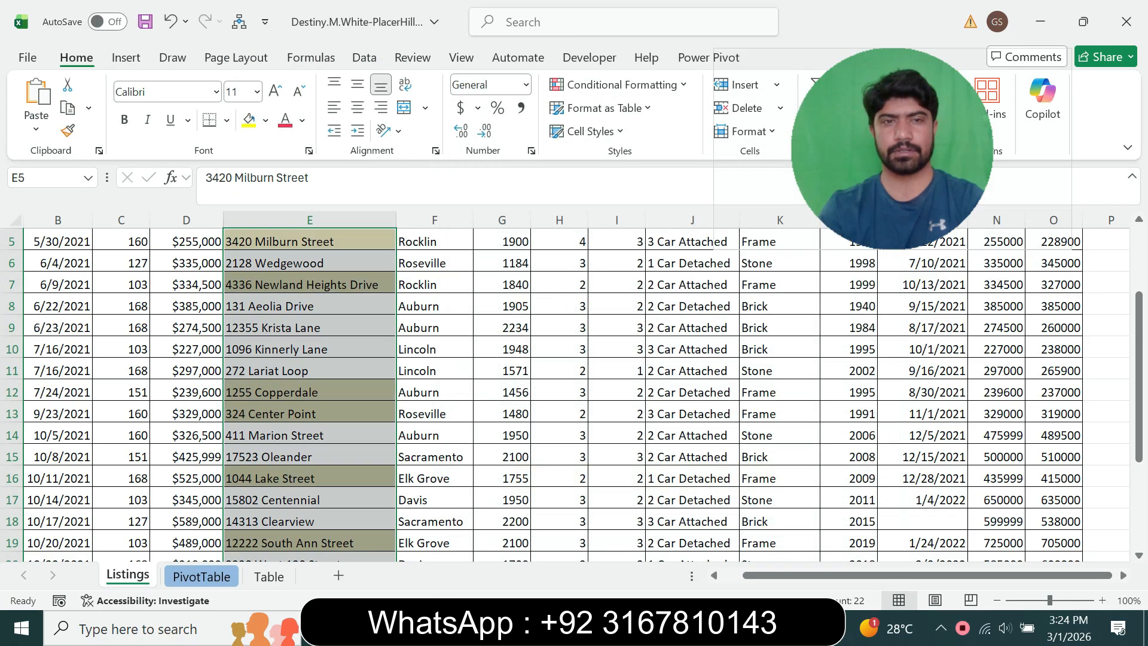
scroll(1106, 367, "up", 2)
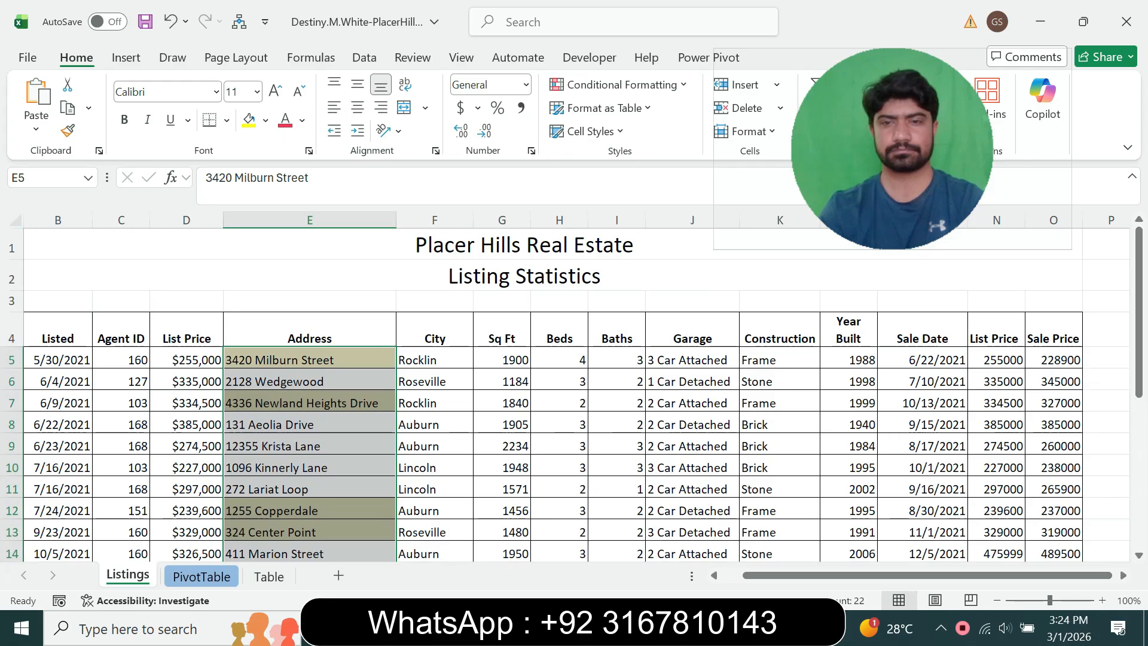
Switch to the SIMnet instructions and mark steps 2b, 3a, 3b, 3e, 3f and 3g as complete
key("alt+Tab")
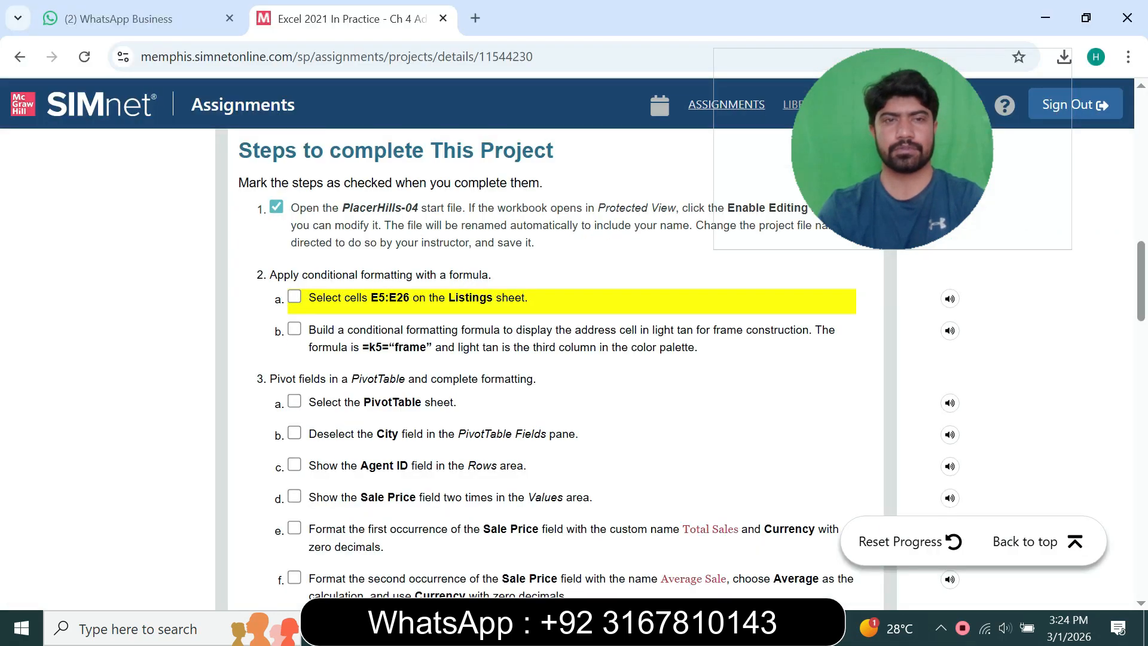
left_click(294, 328)
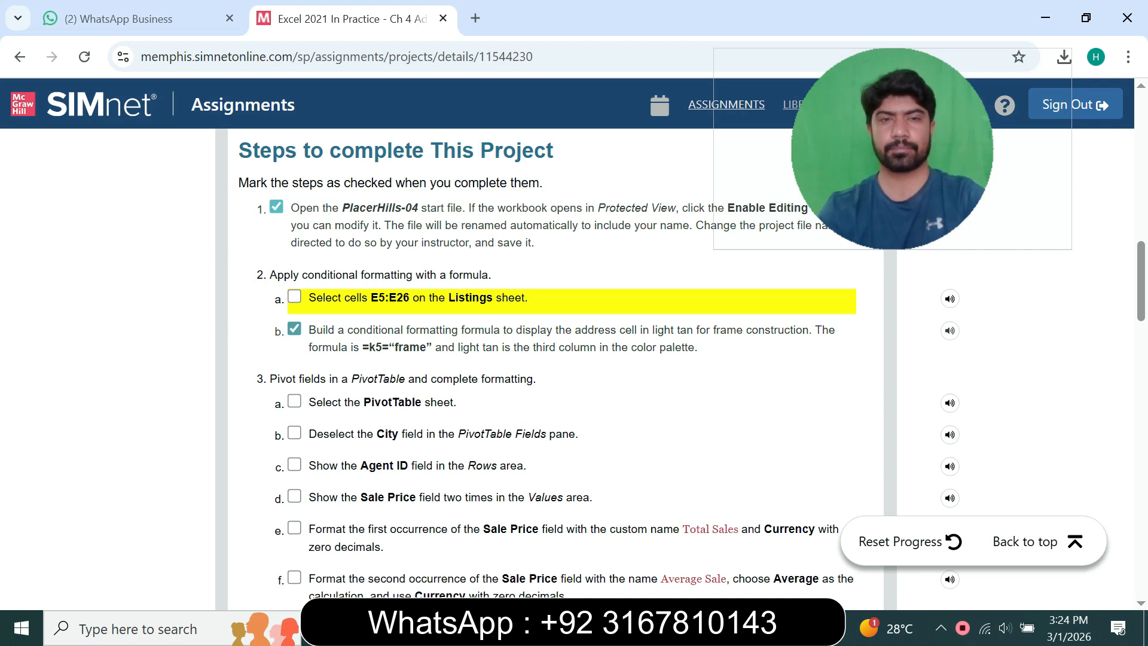
left_click(295, 401)
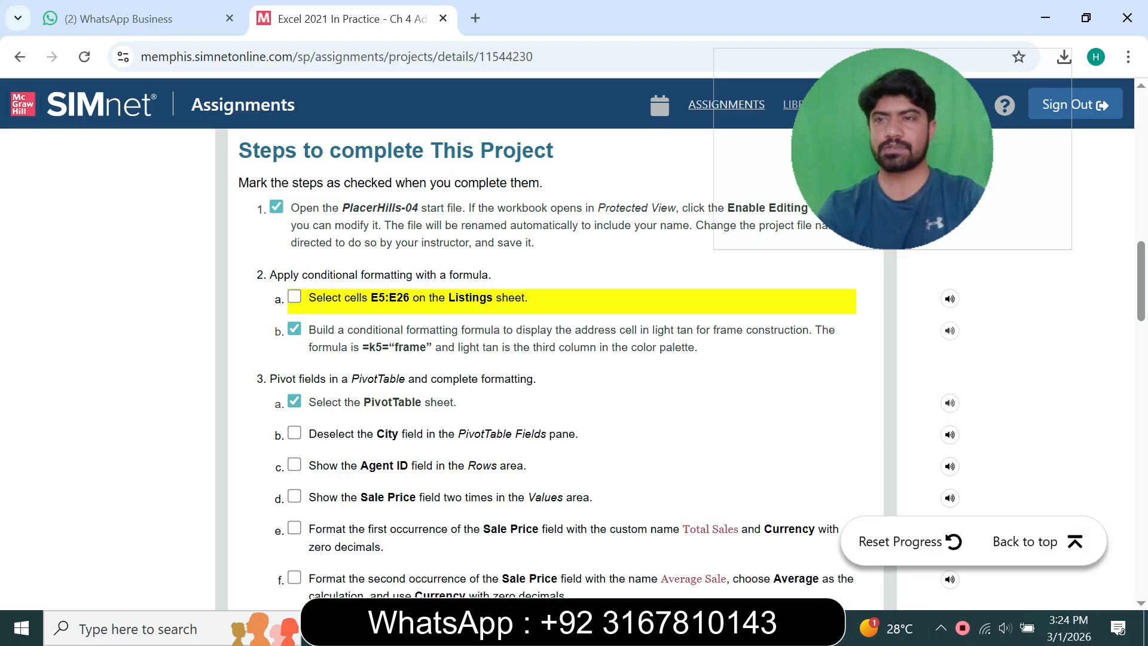
scroll(1141, 281, "down", 2)
left_click_drag(1141, 298, 1141, 302)
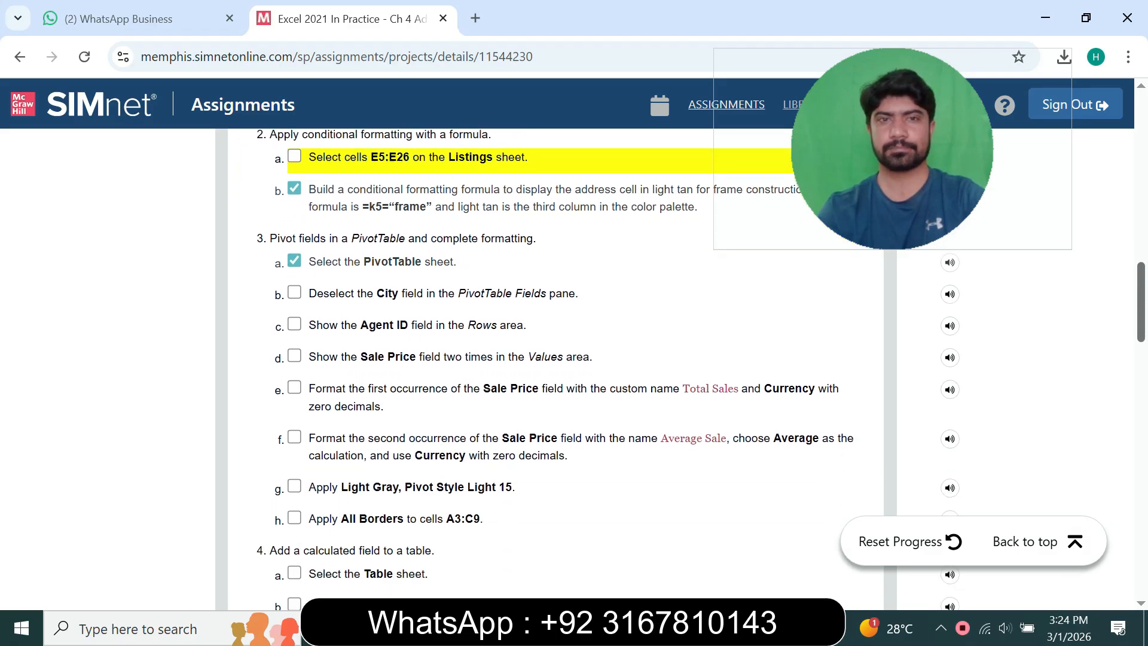
left_click_drag(892, 149, 794, 139)
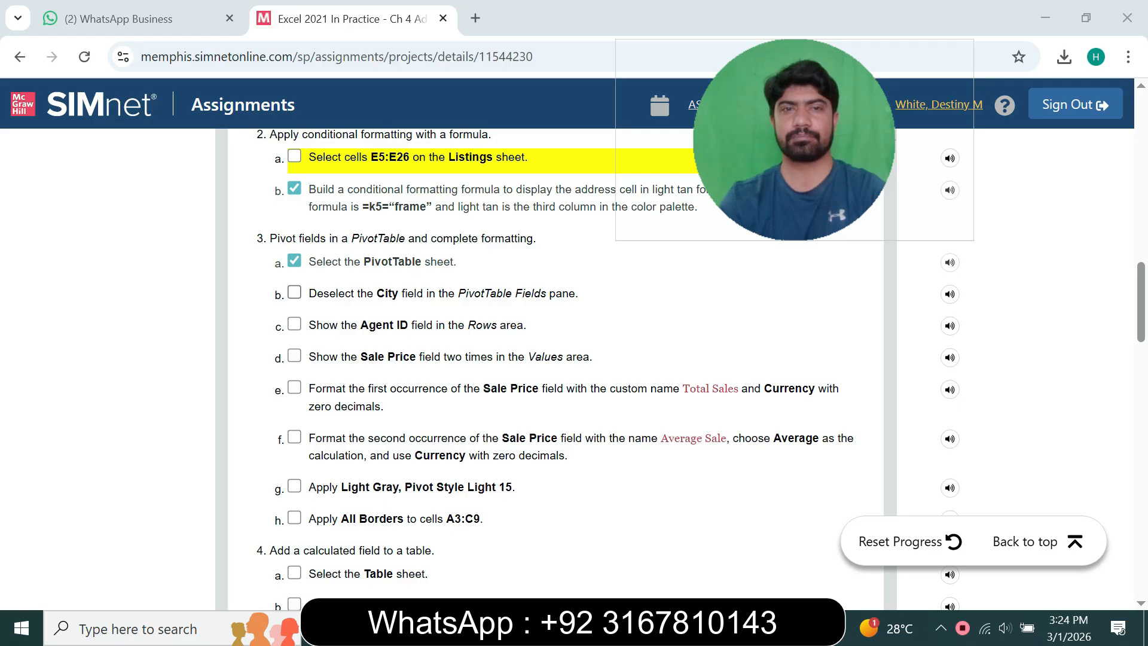
left_click(295, 292)
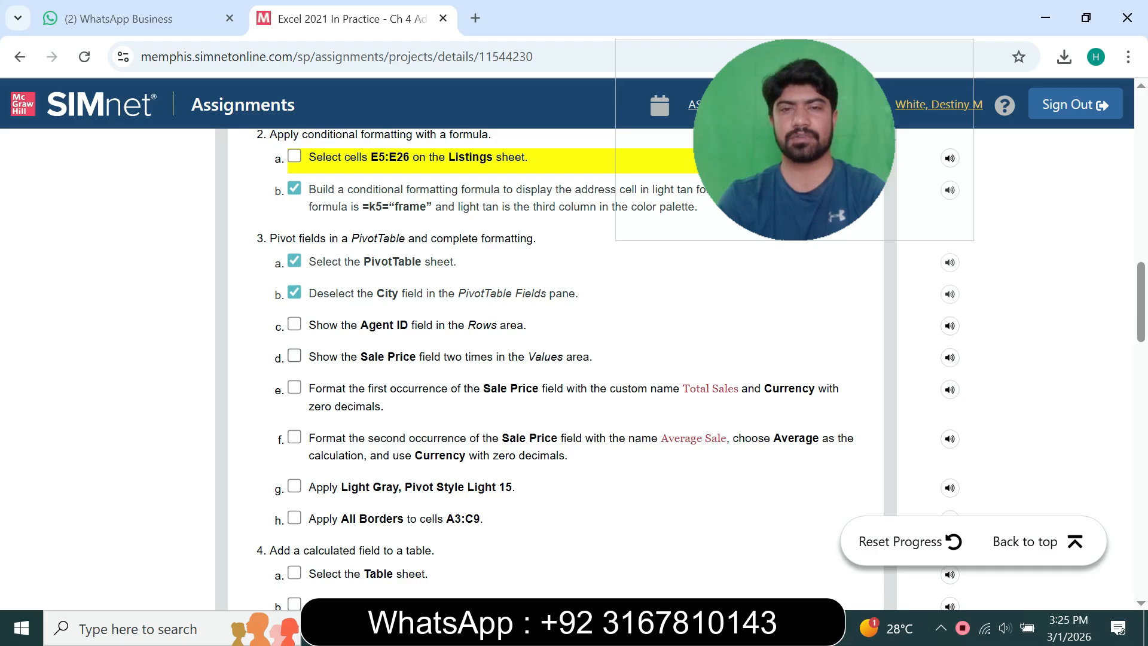
left_click(295, 388)
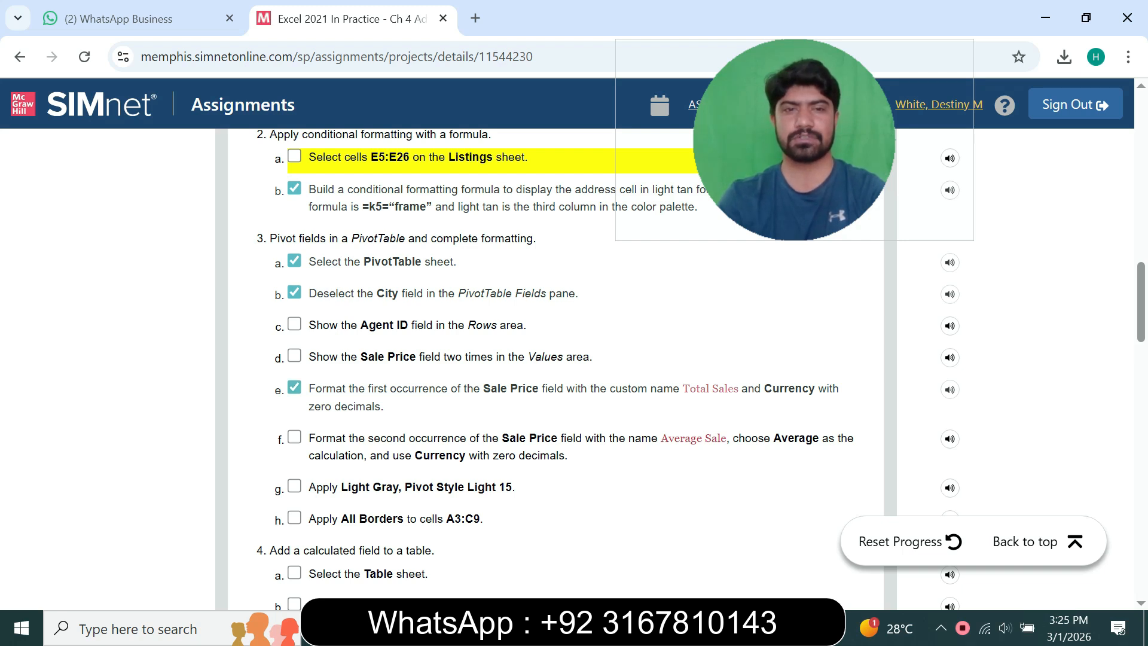
left_click(294, 438)
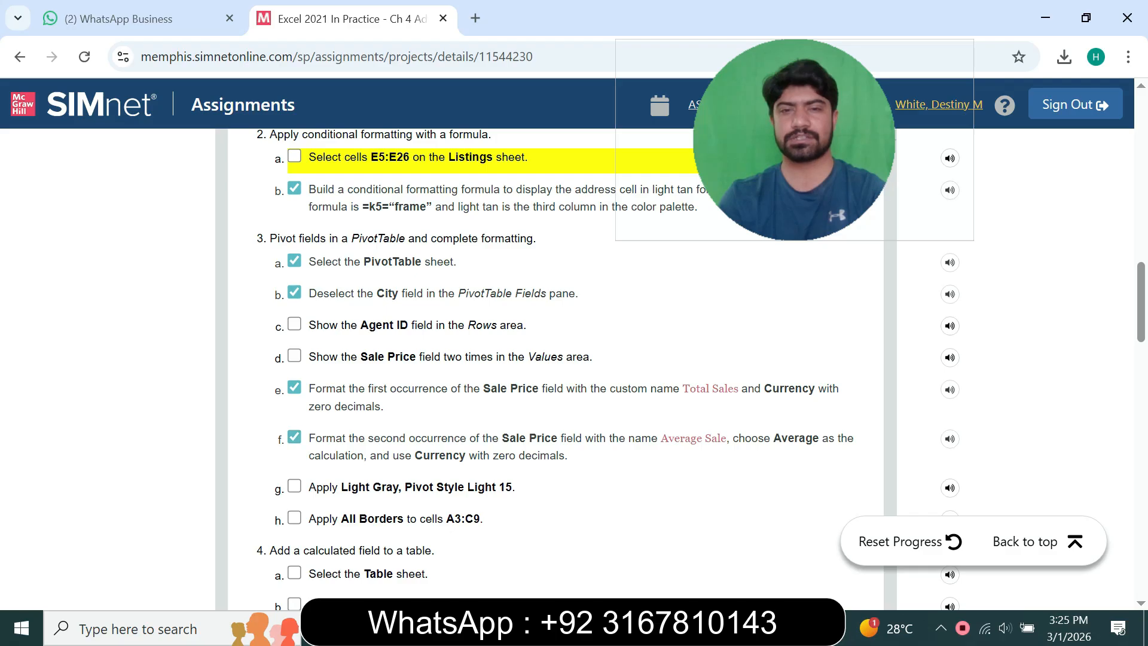
left_click(294, 486)
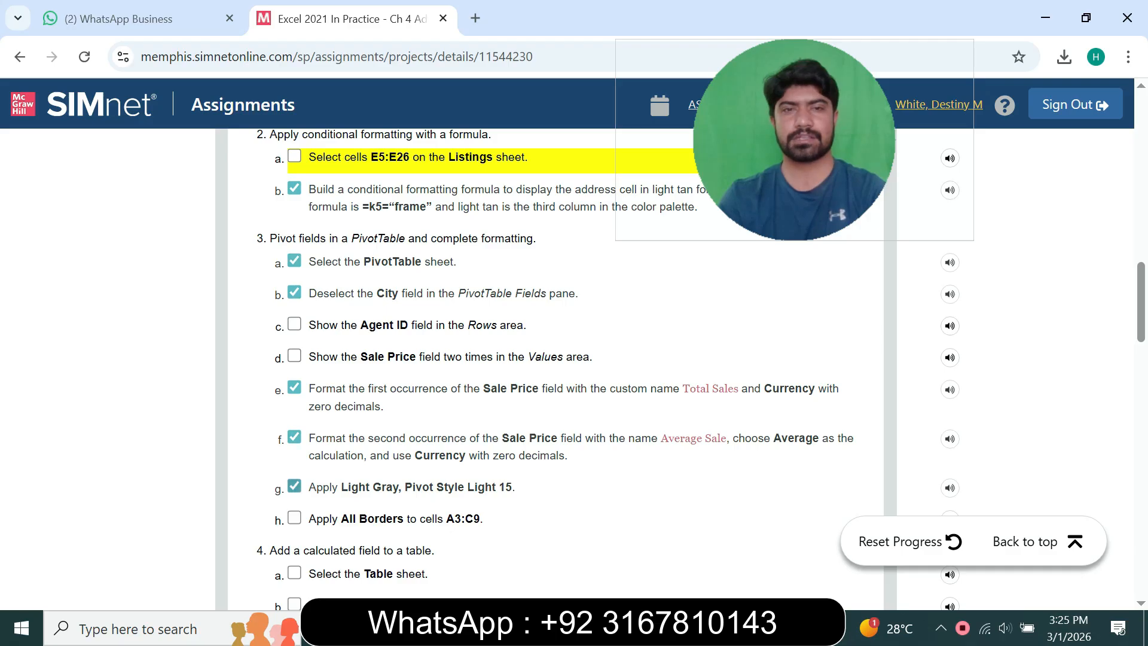
Return to Excel, display the PivotTable sheet, and remove the City field from the PivotTable
key("alt+Tab")
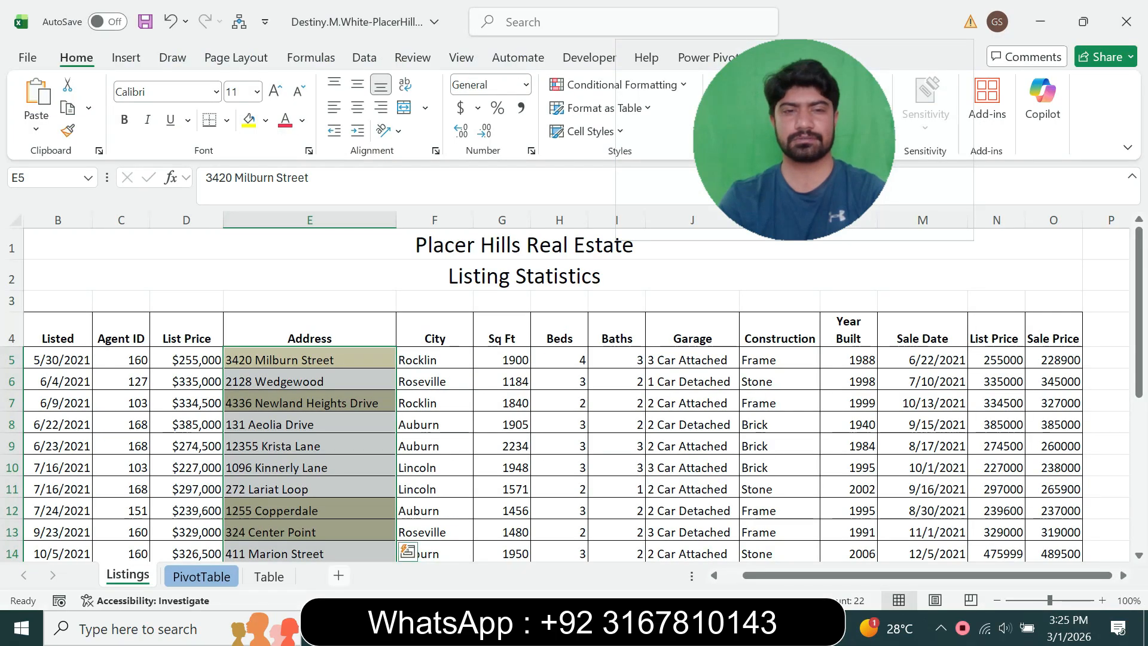
left_click(202, 575)
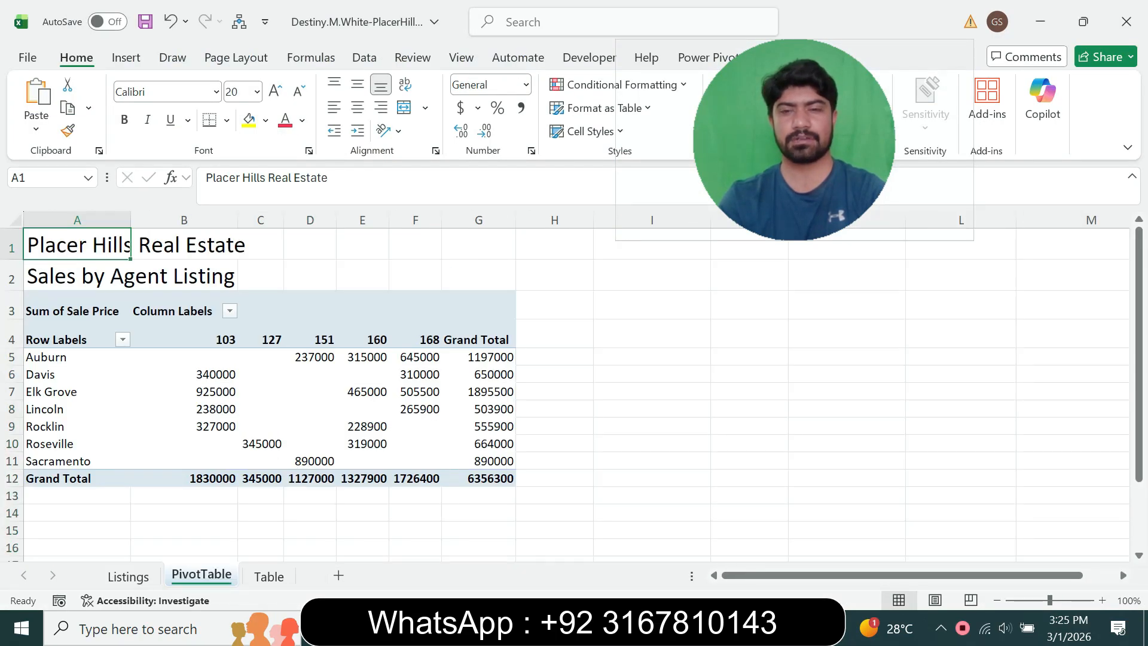
key("alt+Tab")
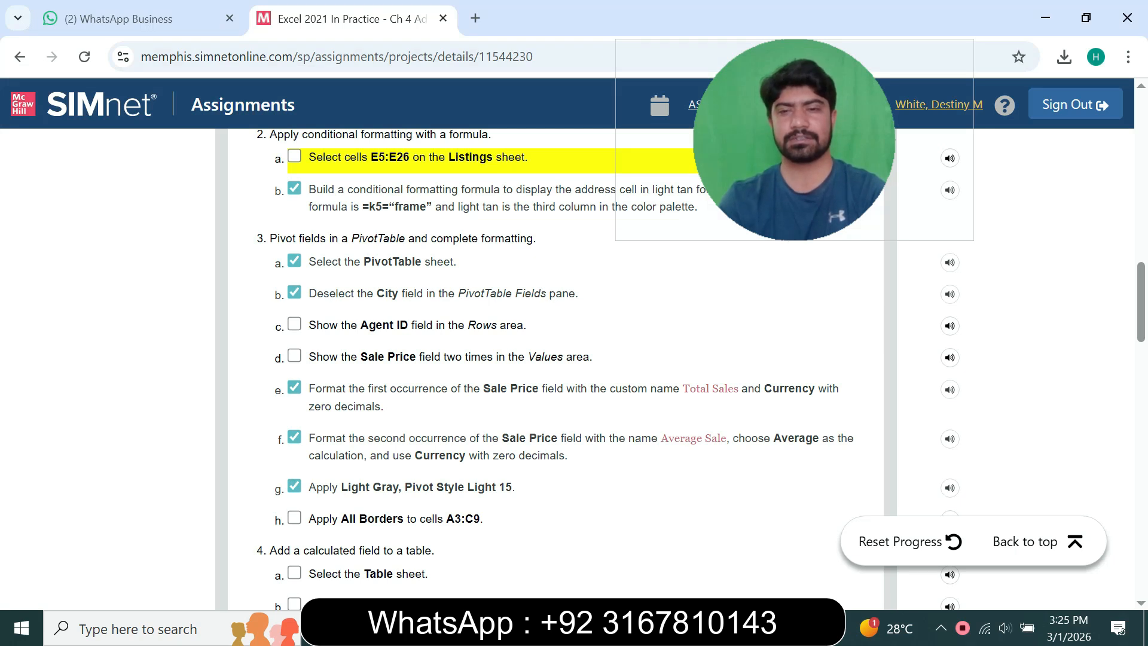
key("alt+Tab")
left_click(260, 323)
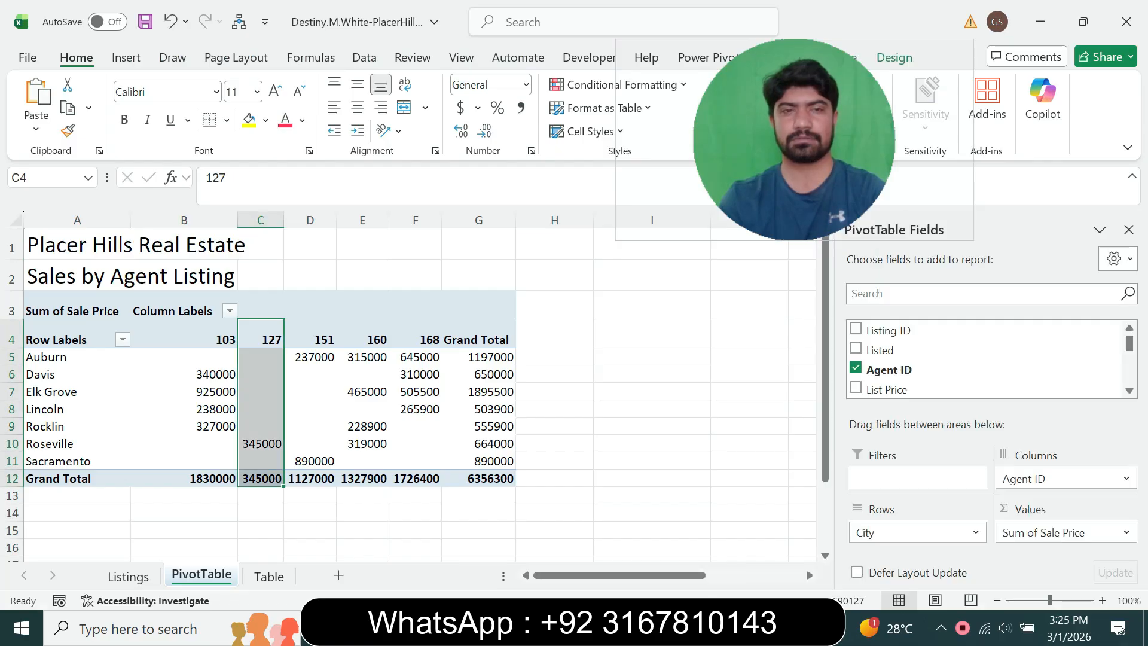
left_click(310, 305)
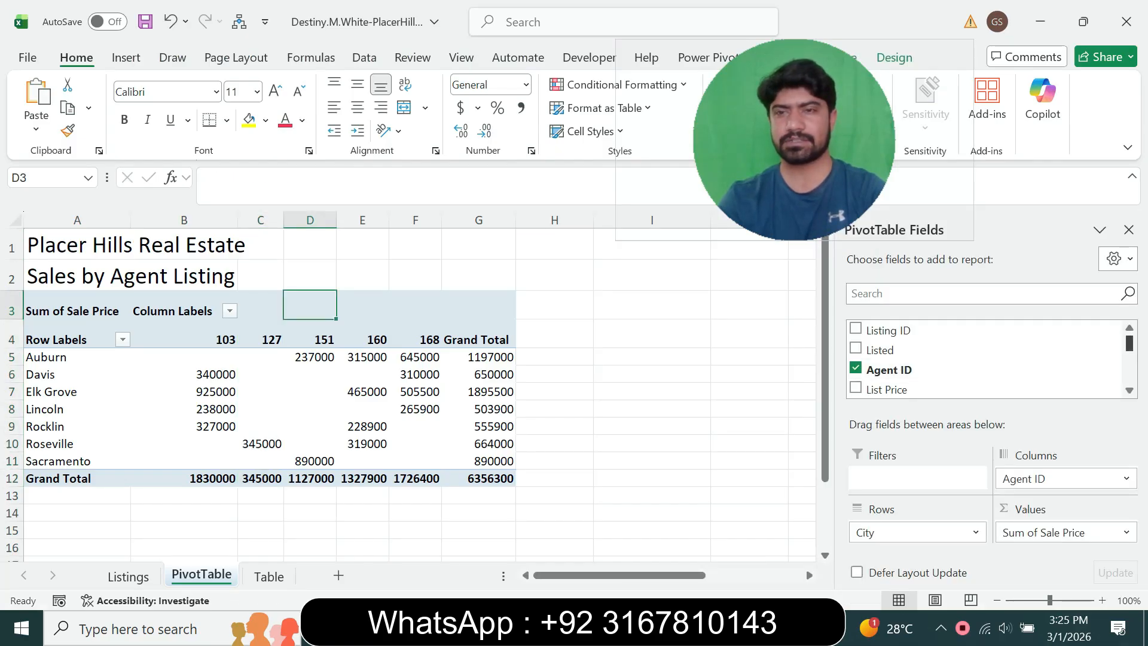
scroll(986, 365, "down", 3)
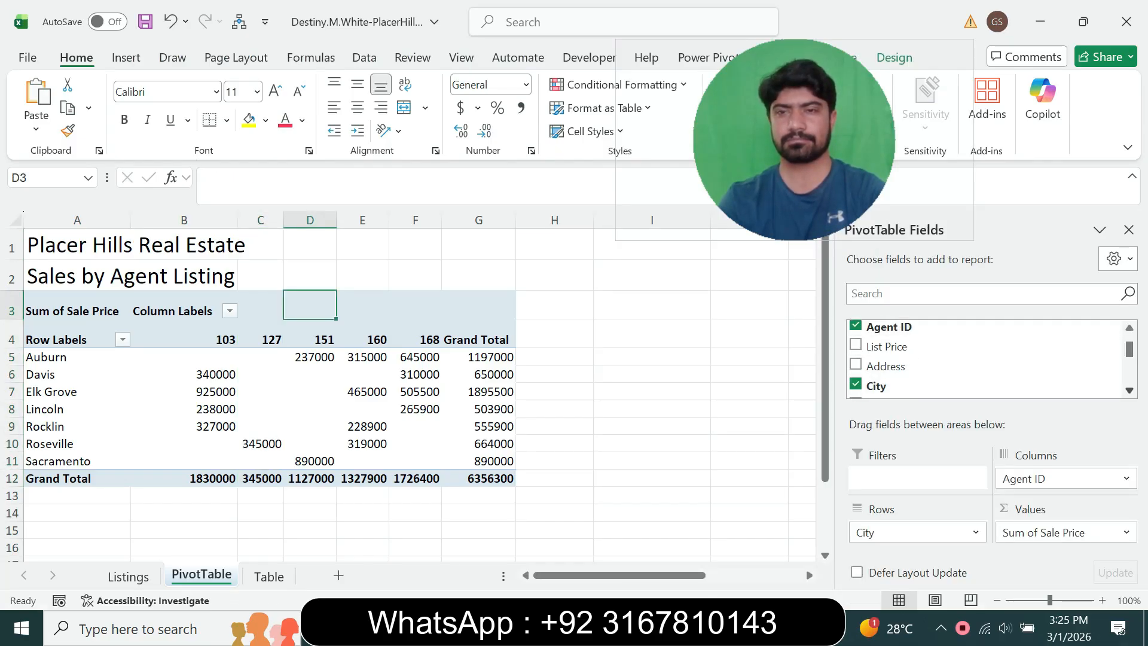
left_click(856, 370)
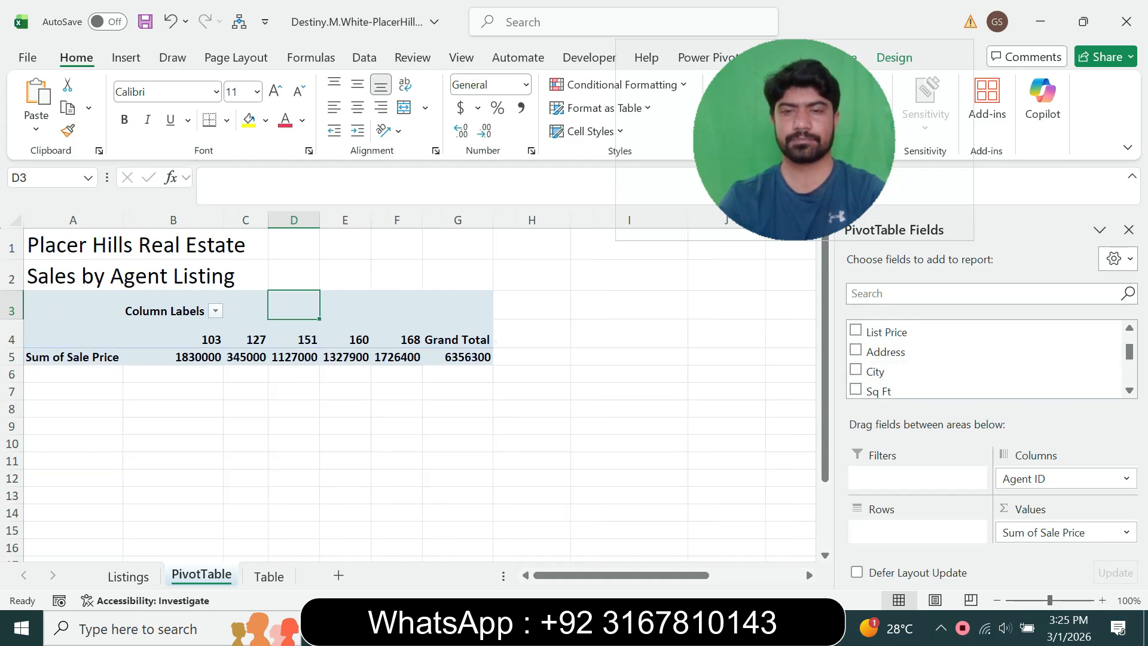
Mark steps 3c and 3d complete in SIMnet and move the Agent ID field from Columns to Rows in the Excel PivotTable
key("alt+Tab")
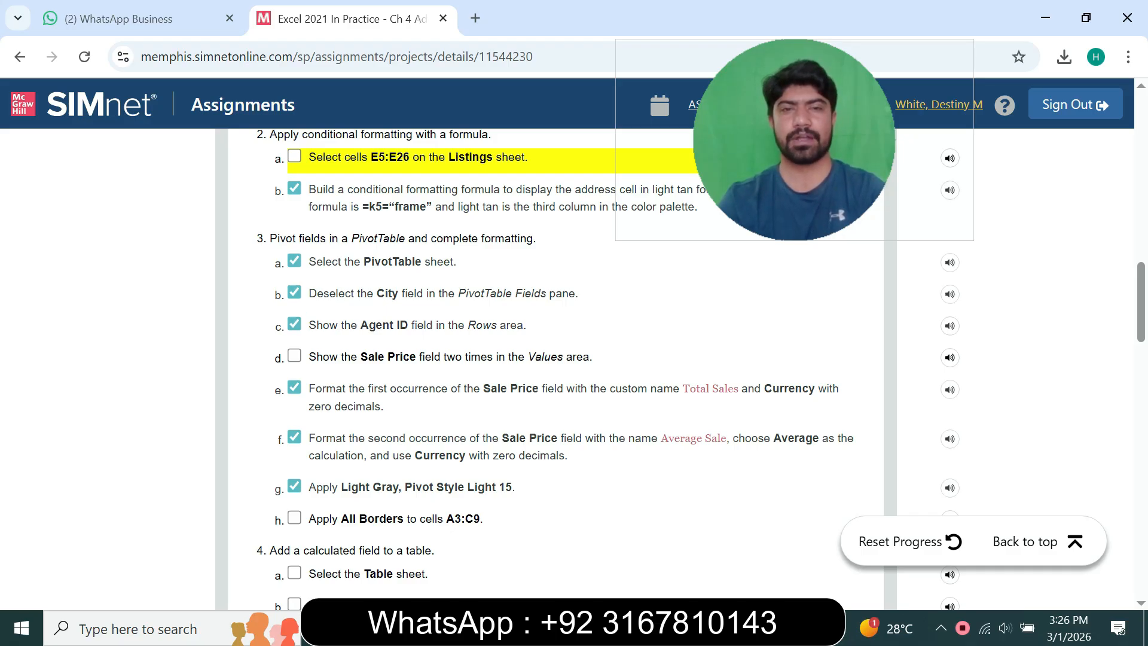
key("alt+Tab")
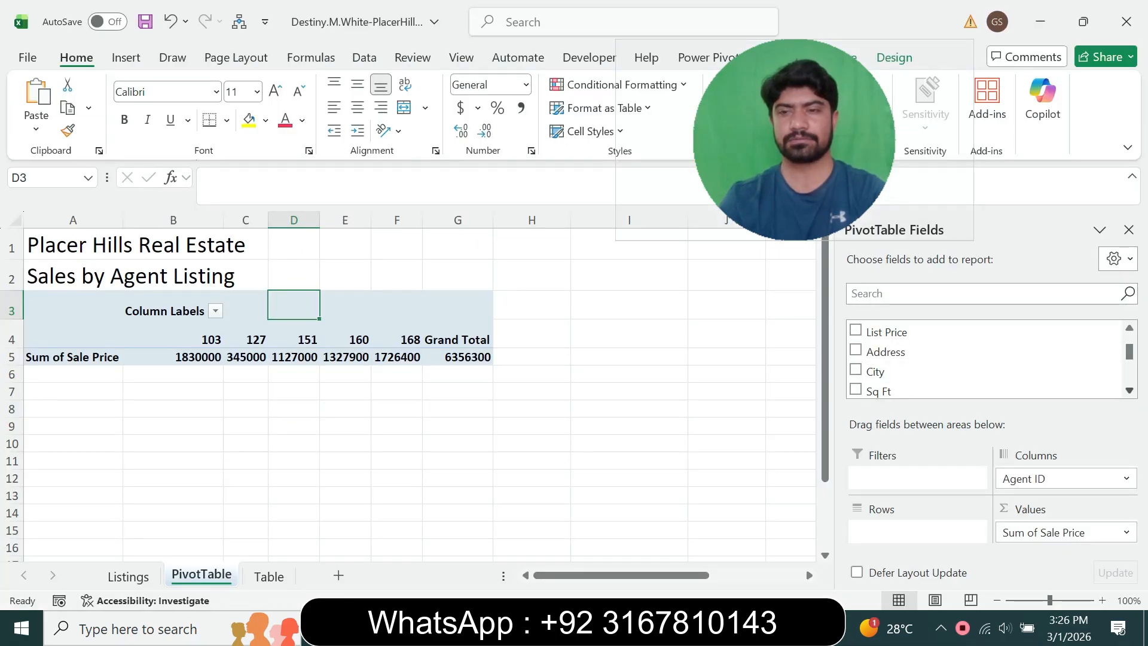
scroll(986, 359, "down", 5)
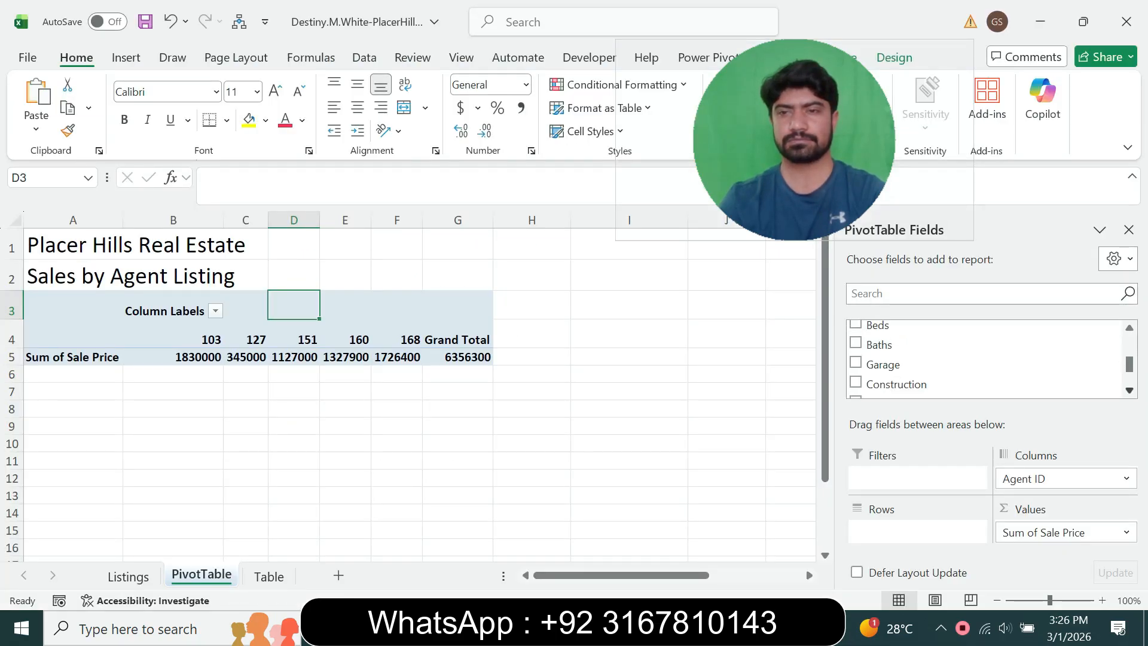
scroll(987, 359, "down", 3)
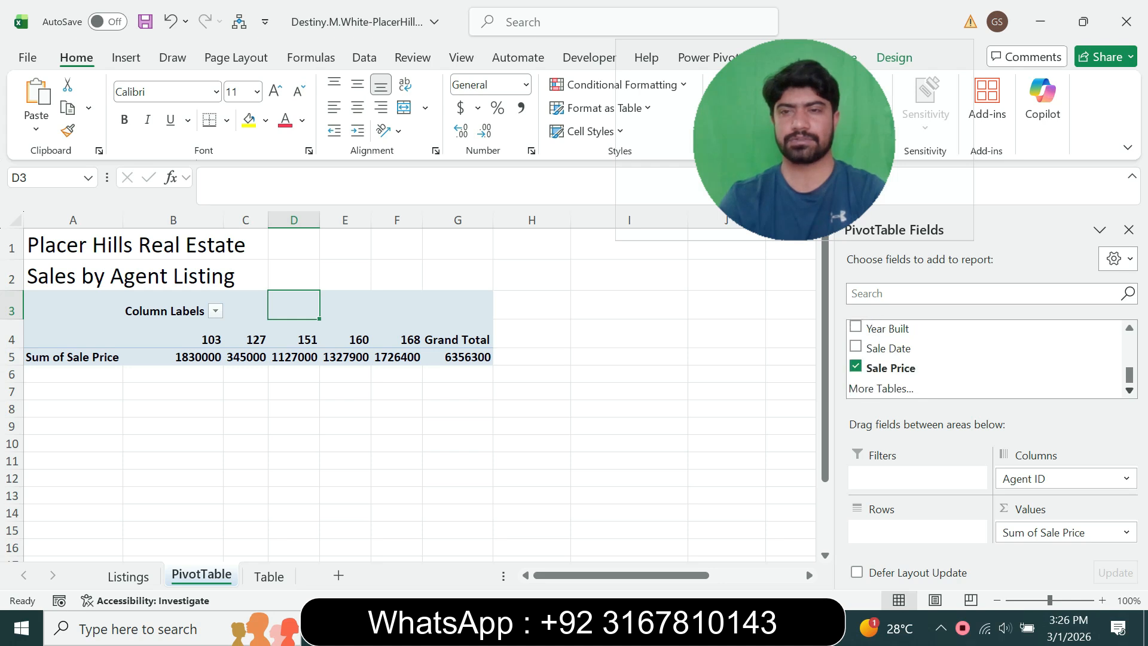
scroll(987, 359, "up", 11)
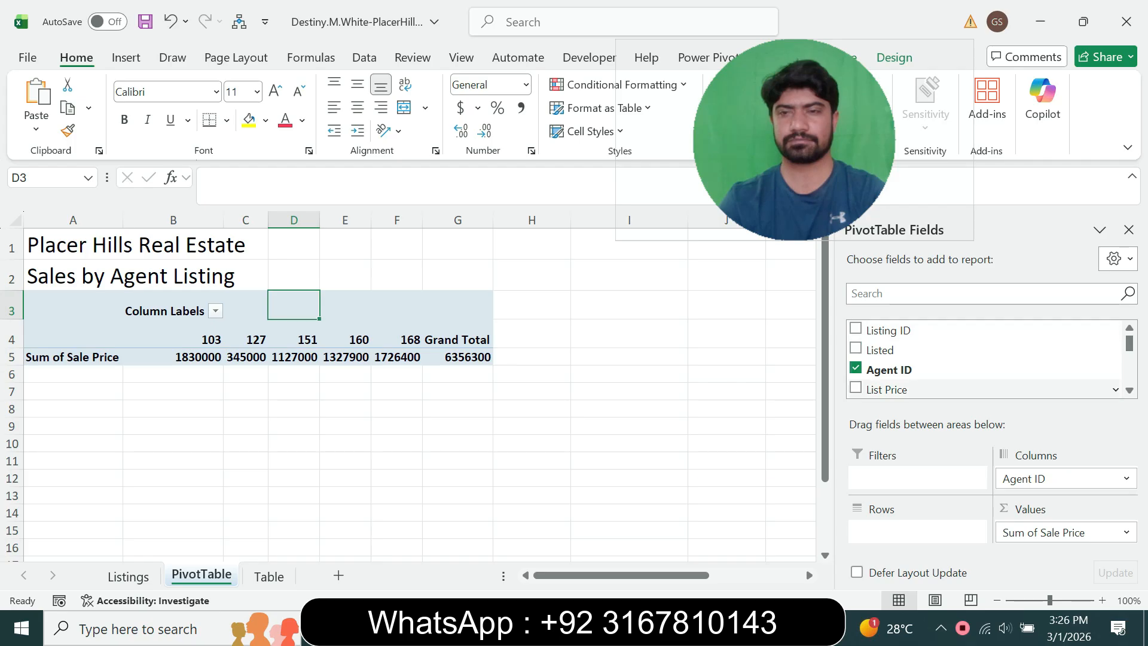
left_click_drag(890, 369, 919, 531)
key("alt+Tab")
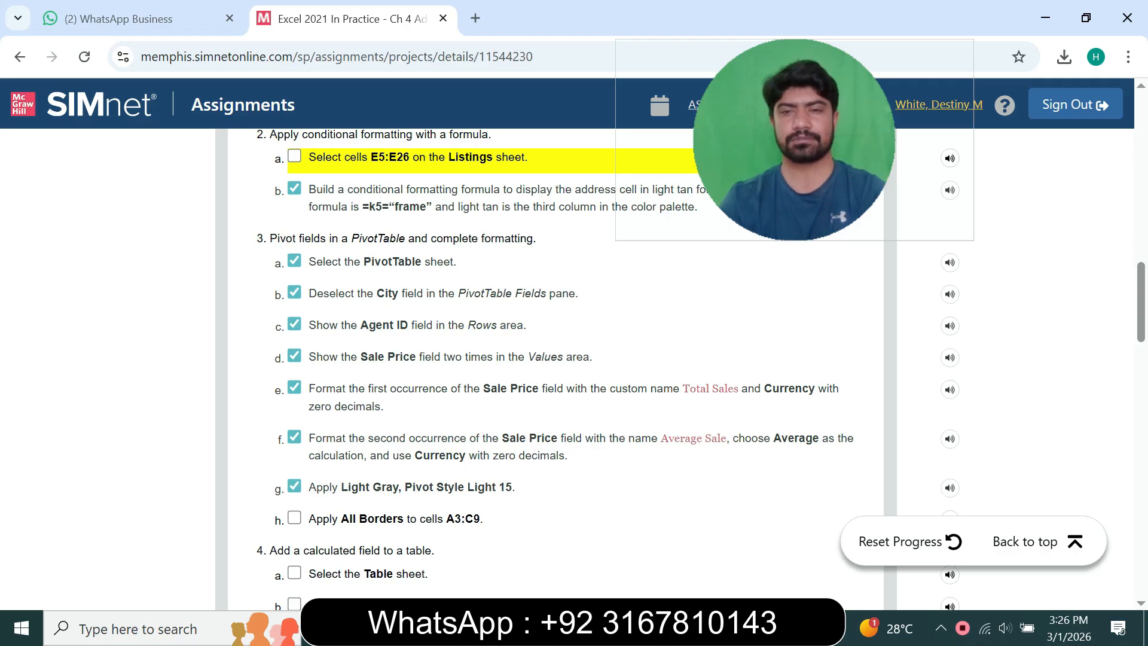
Back in Excel, remove Sum of Sale Price from the PivotTable's Values area and add the Sale Price field to it again
key("alt+Tab")
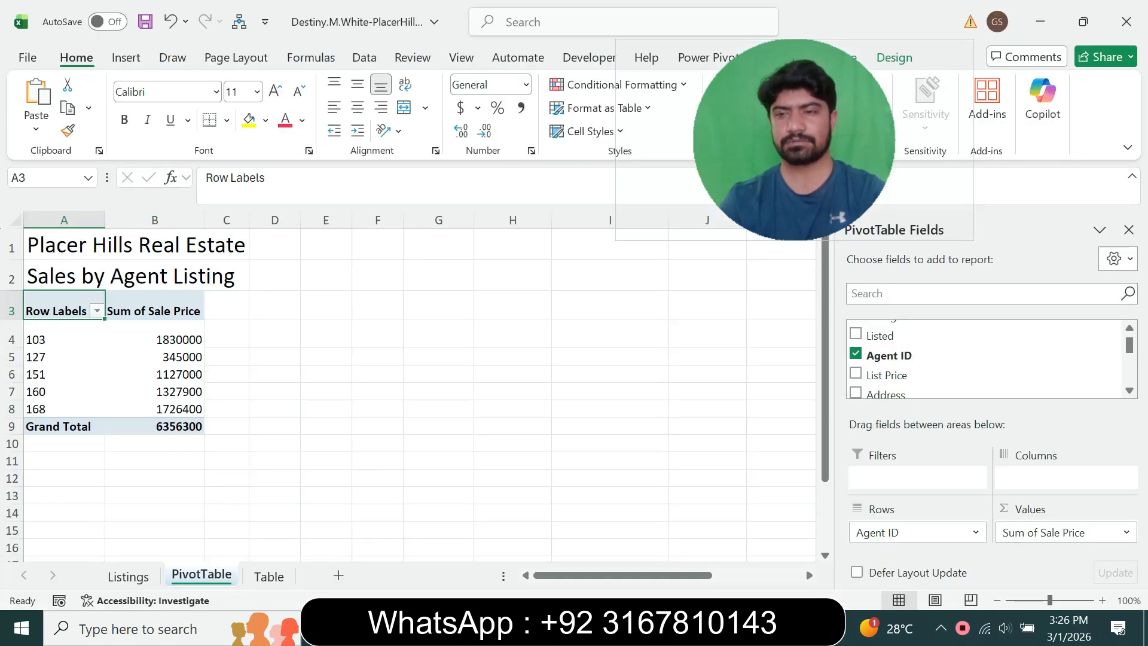
left_click(1126, 532)
left_click(1044, 487)
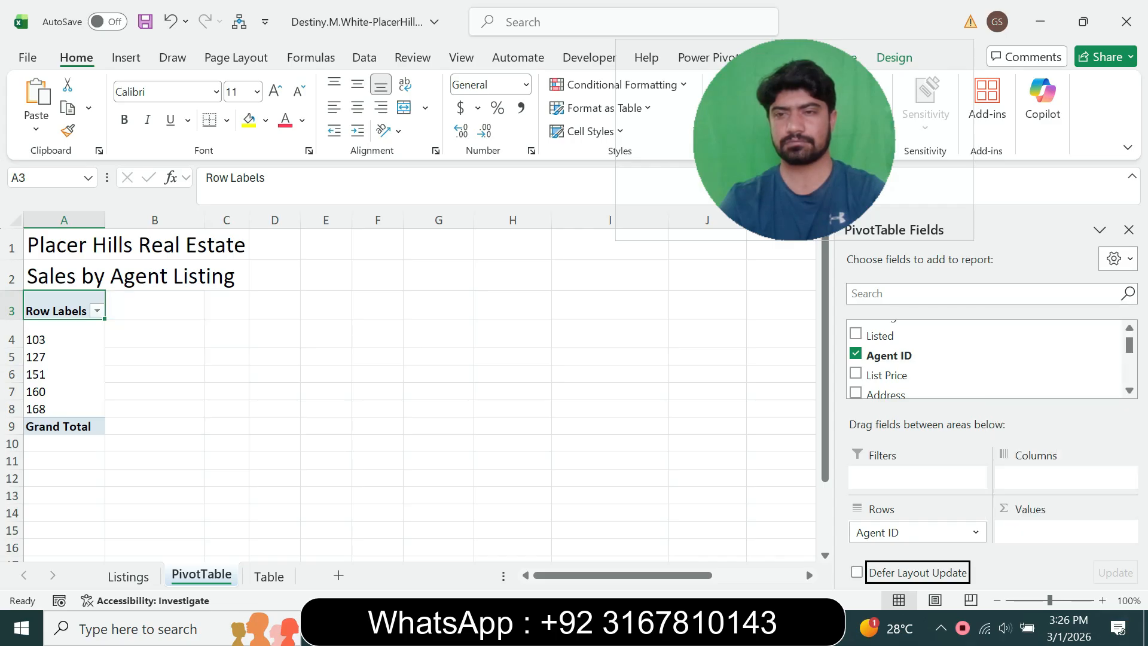
scroll(987, 359, "down", 1)
scroll(987, 359, "down", 5)
scroll(987, 359, "down", 4)
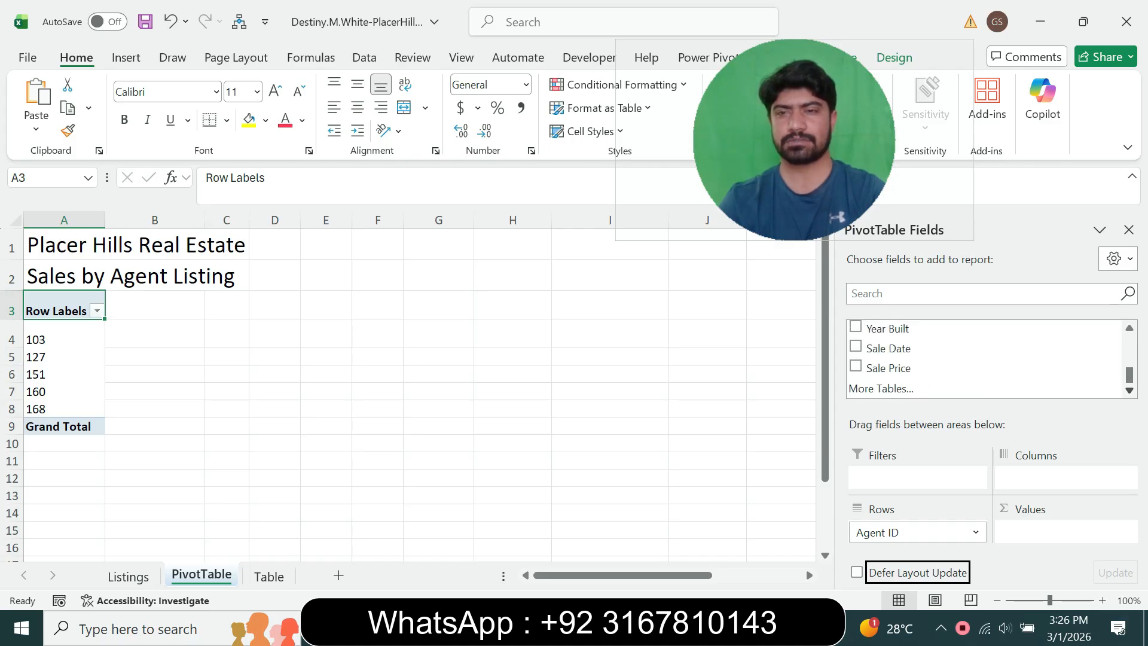
left_click(856, 366)
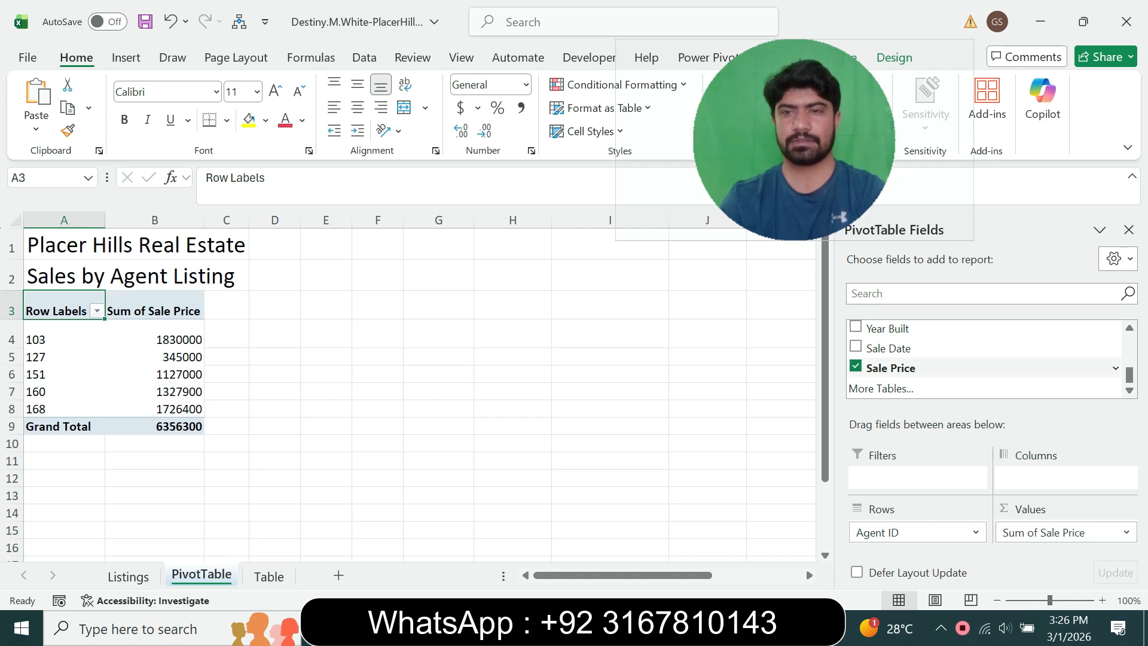
Add the Sale Price field to the PivotTable's Values area a second time and copy the name Total Sales from SIMnet step 3e
left_click_drag(891, 368, 1055, 538)
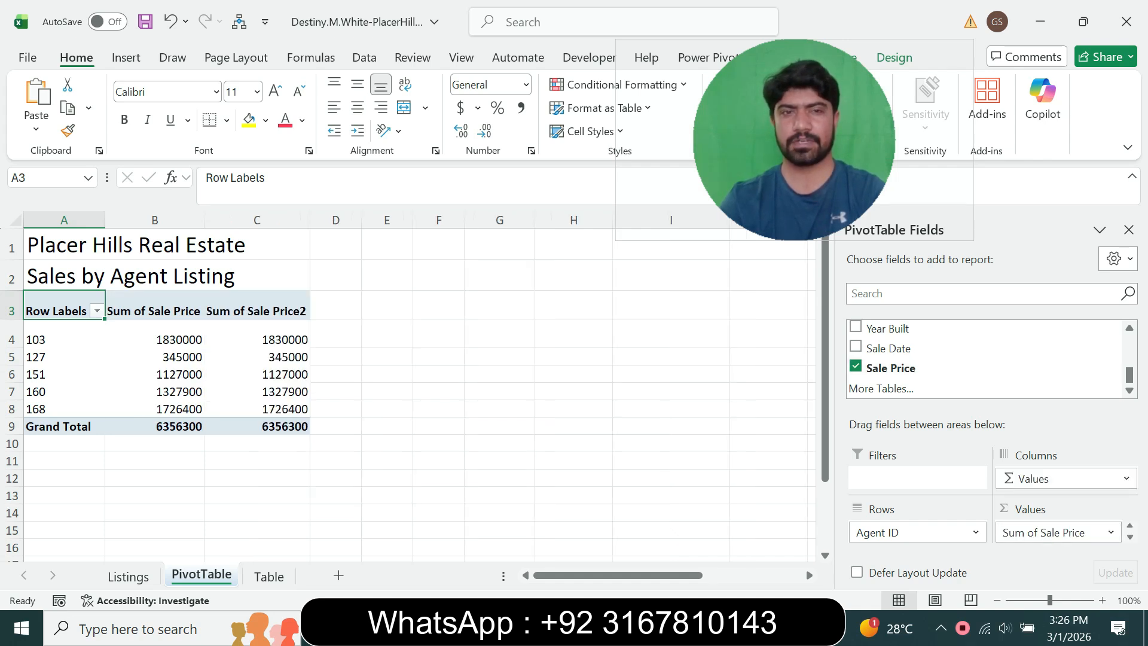
key("alt+Tab")
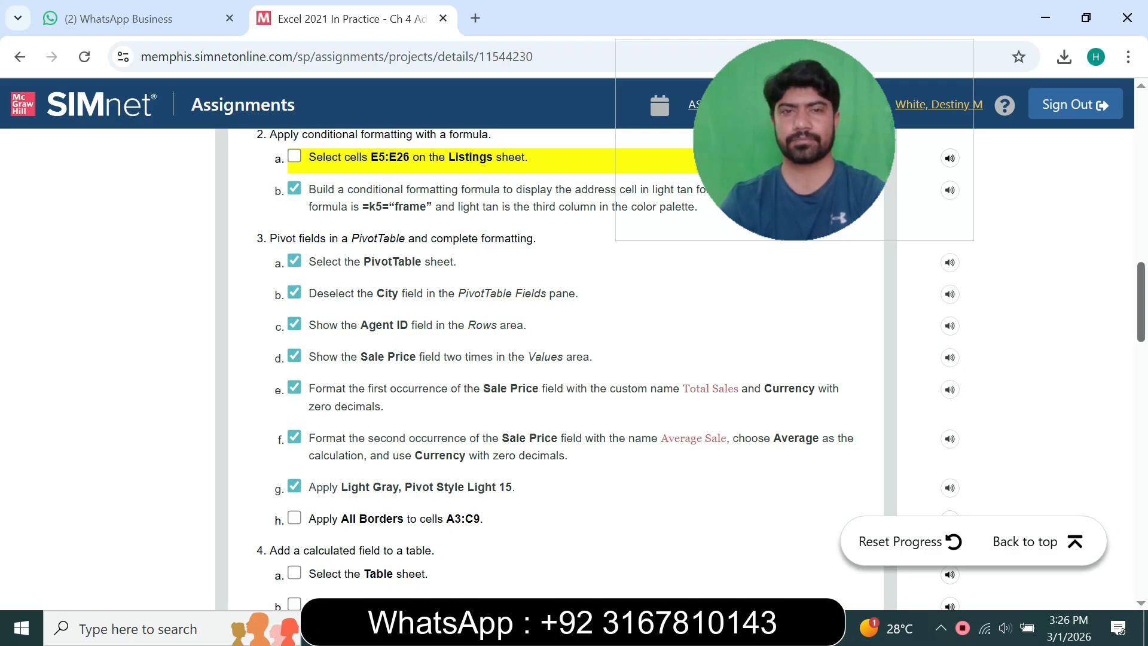
left_click_drag(1141, 304, 1141, 310)
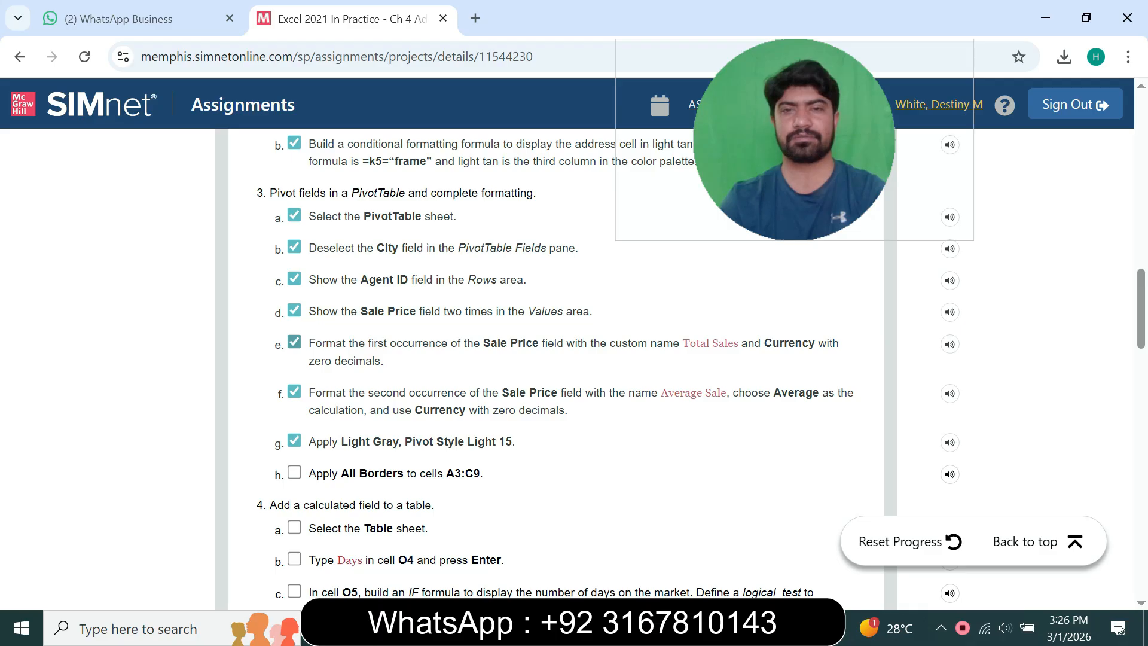
left_click_drag(683, 343, 739, 343)
key("ctrl+c")
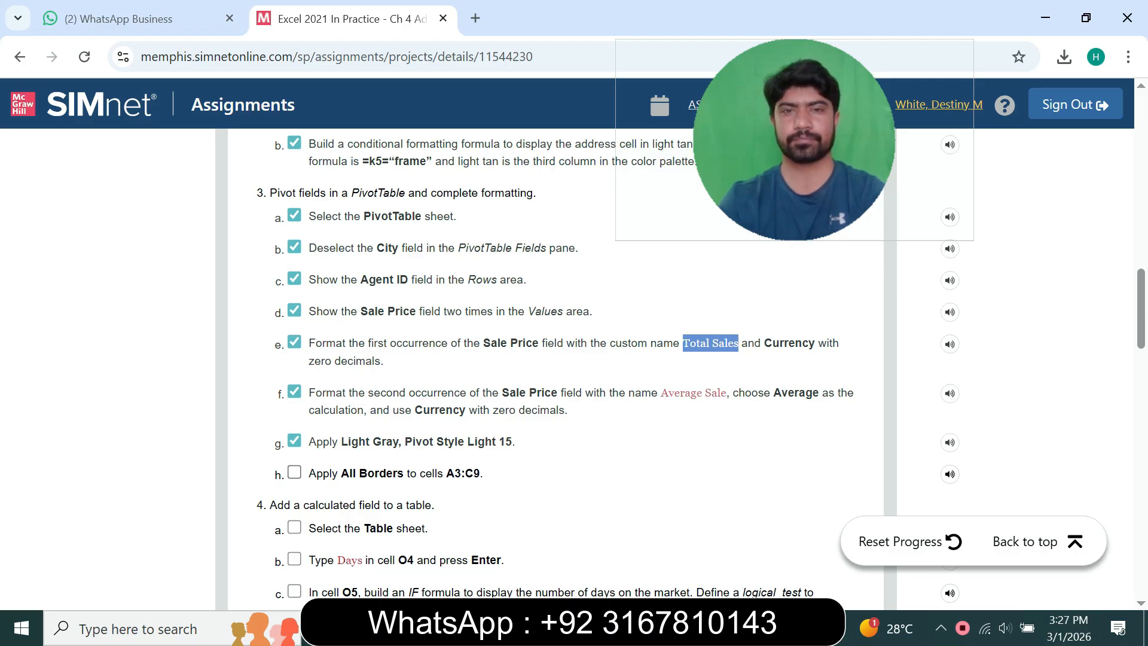
Return to Excel and set the custom name of the first Sale Price value field to Total Sales in its Value Field Settings
mouse_move(778, 628)
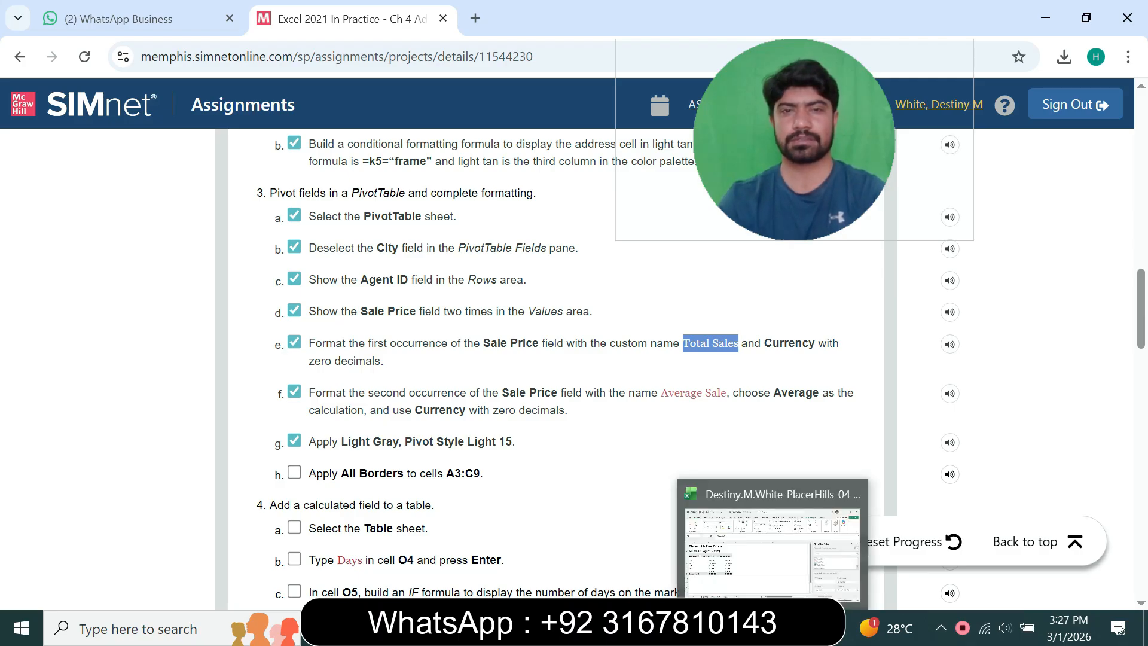
left_click(777, 541)
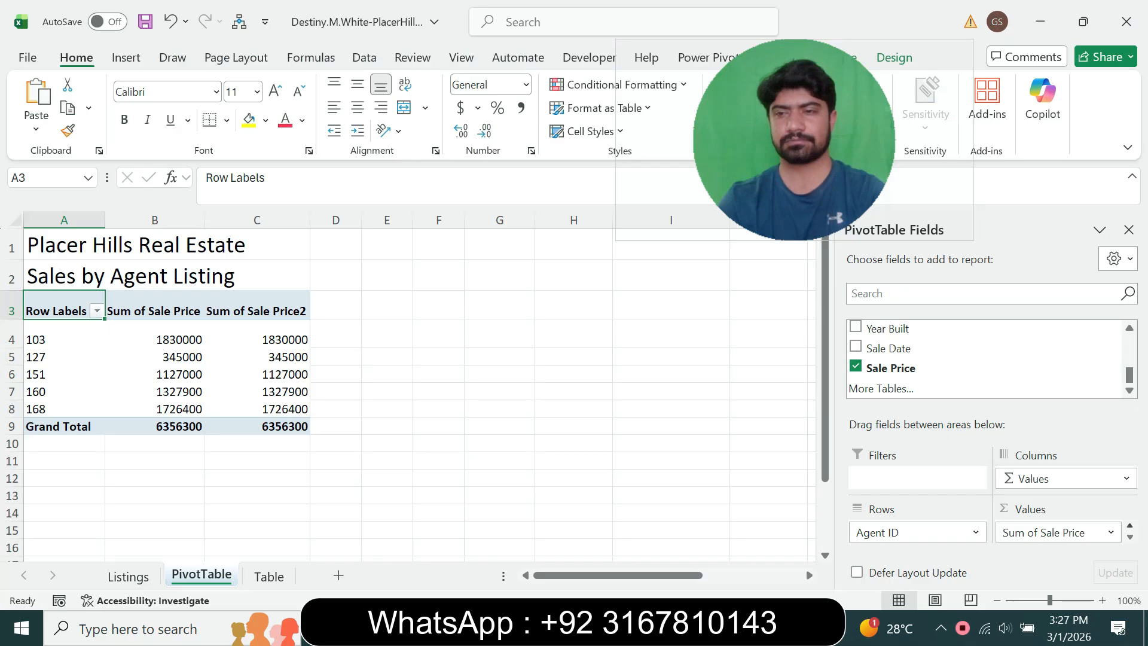
left_click(1130, 526)
left_click(1130, 525)
left_click(1111, 532)
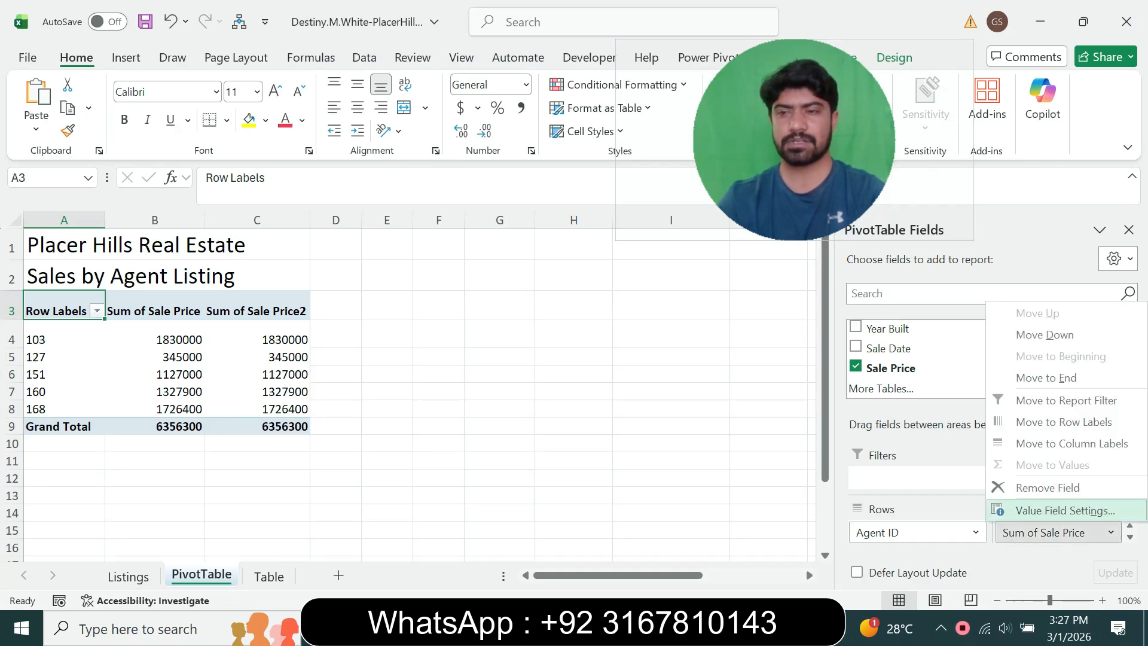
left_click(1064, 510)
left_click_drag(570, 189, 325, 176)
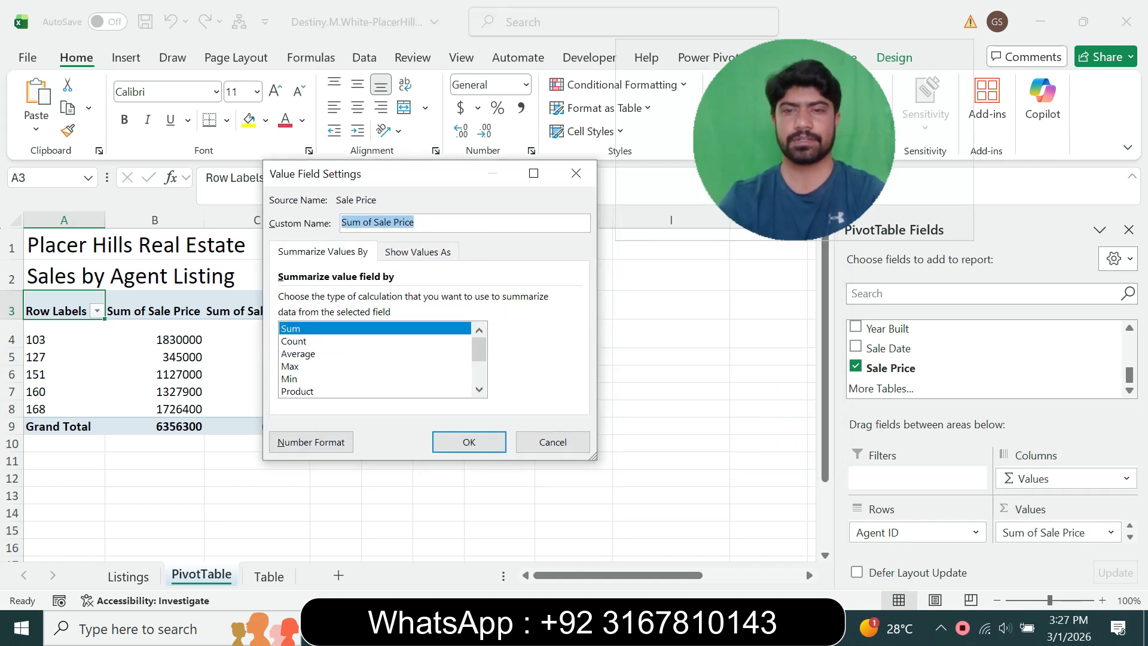
key("alt+Tab")
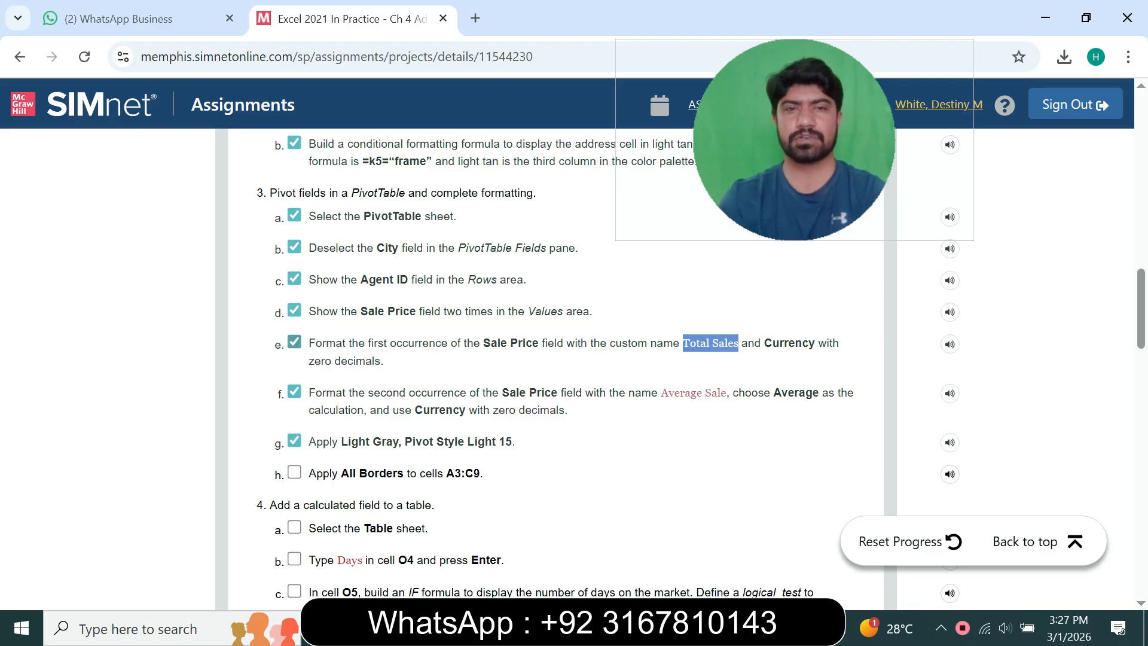
key("alt+Tab")
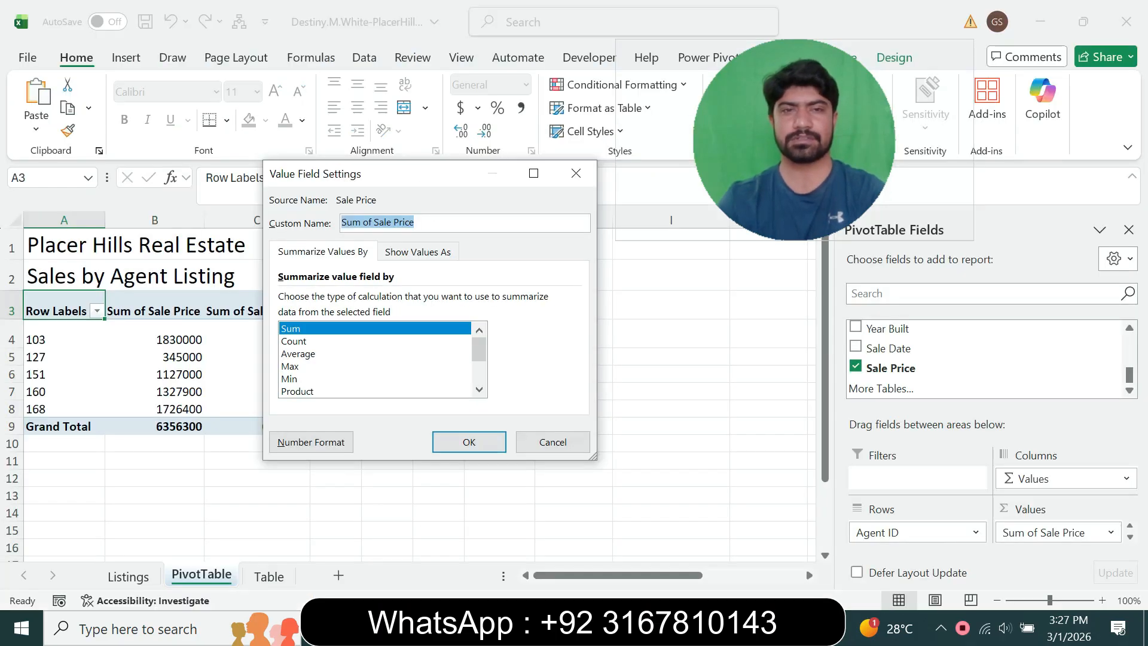
key("ctrl+v")
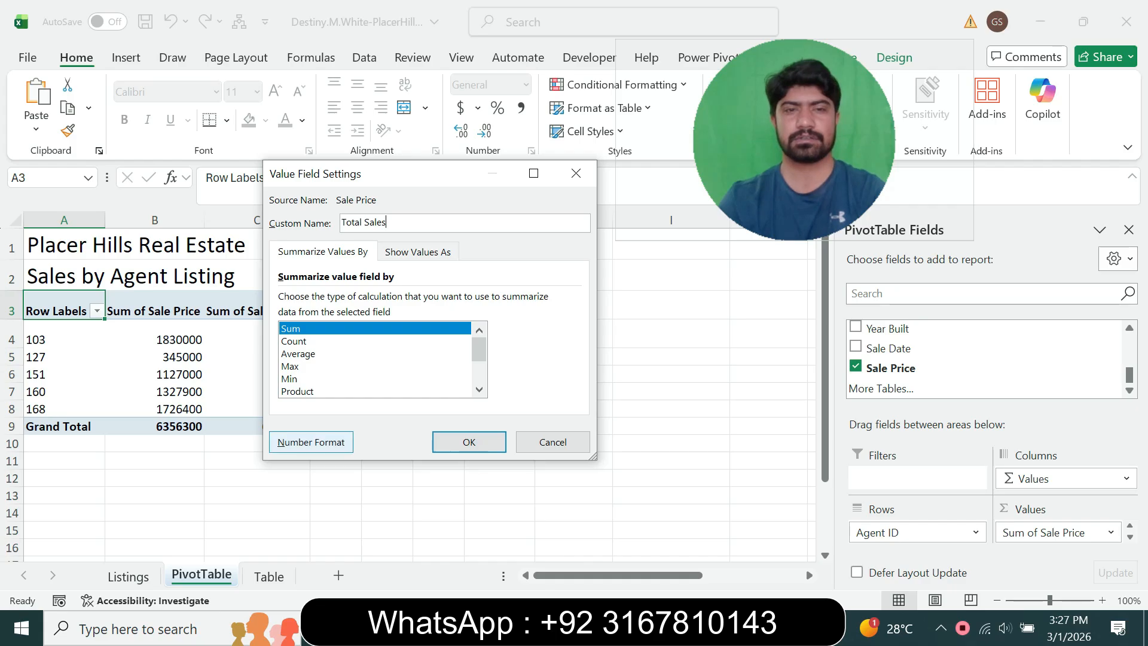
Format the Total Sales field as Currency with zero decimal places and apply the value field settings
left_click(311, 442)
left_click(479, 206)
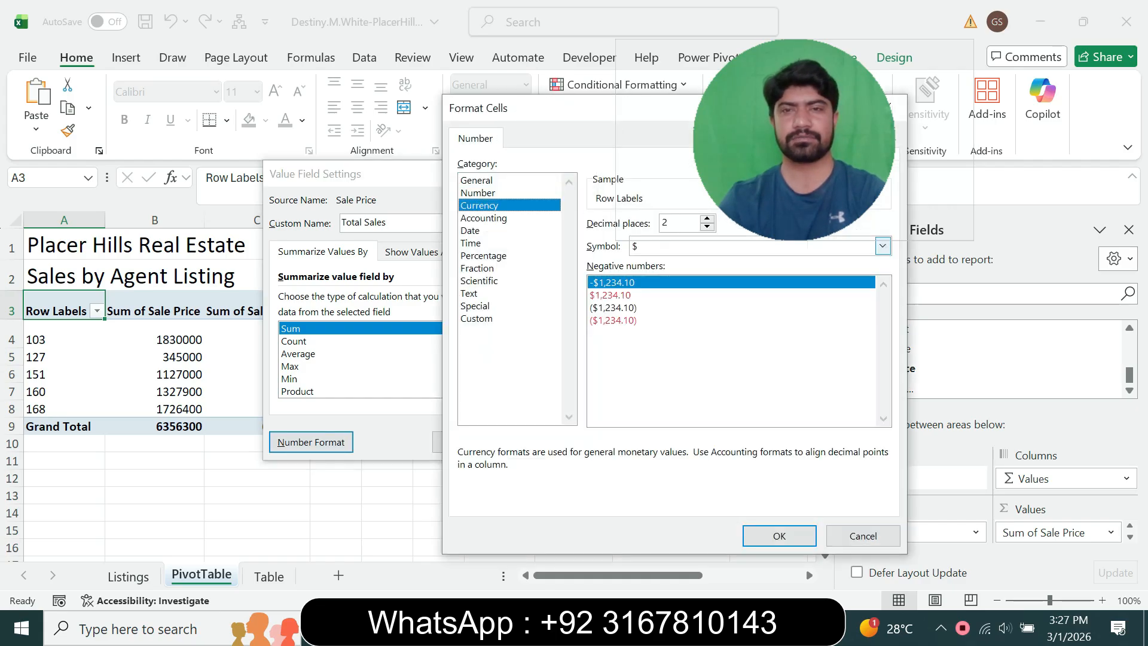
left_click_drag(837, 185, 862, 134)
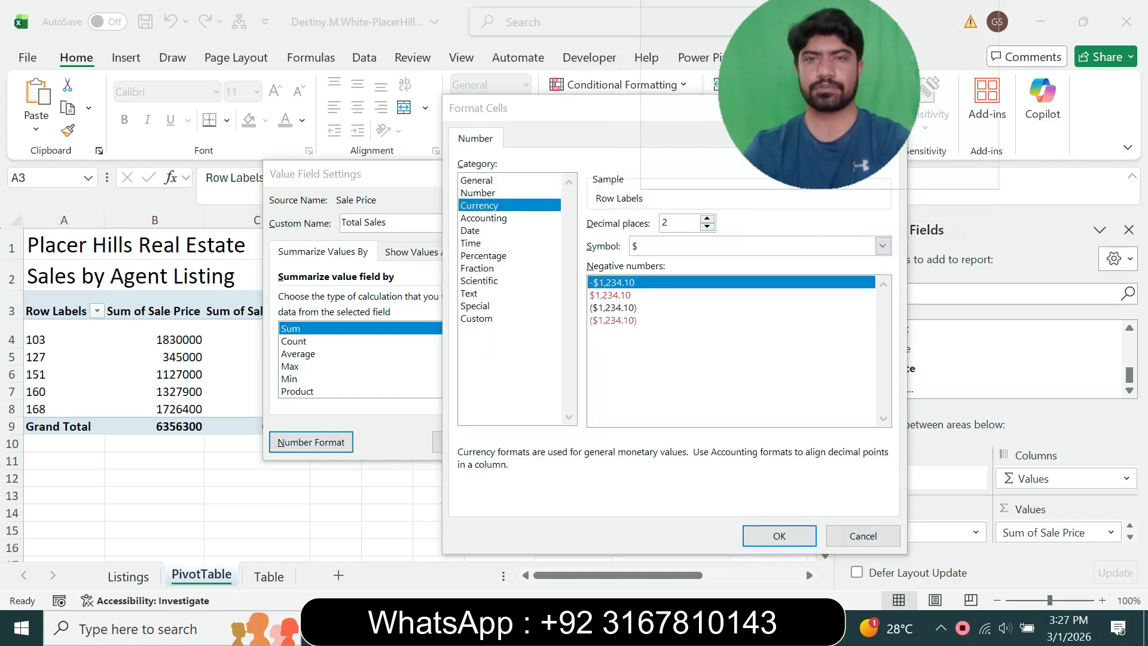
double_click(707, 227)
left_click(779, 535)
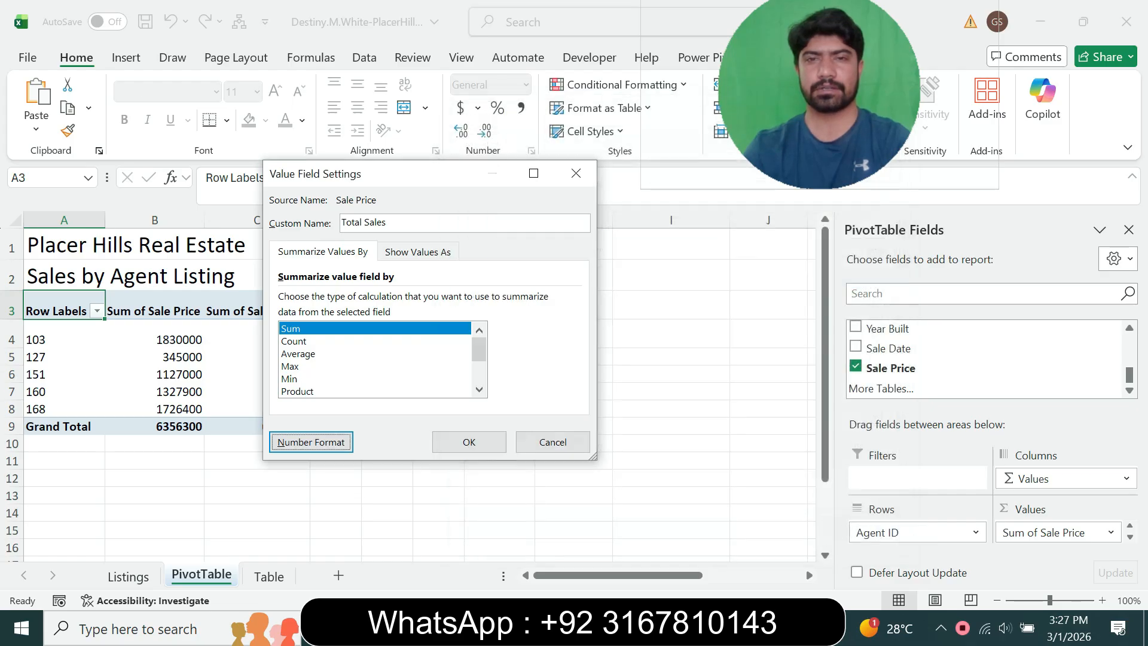
left_click(469, 442)
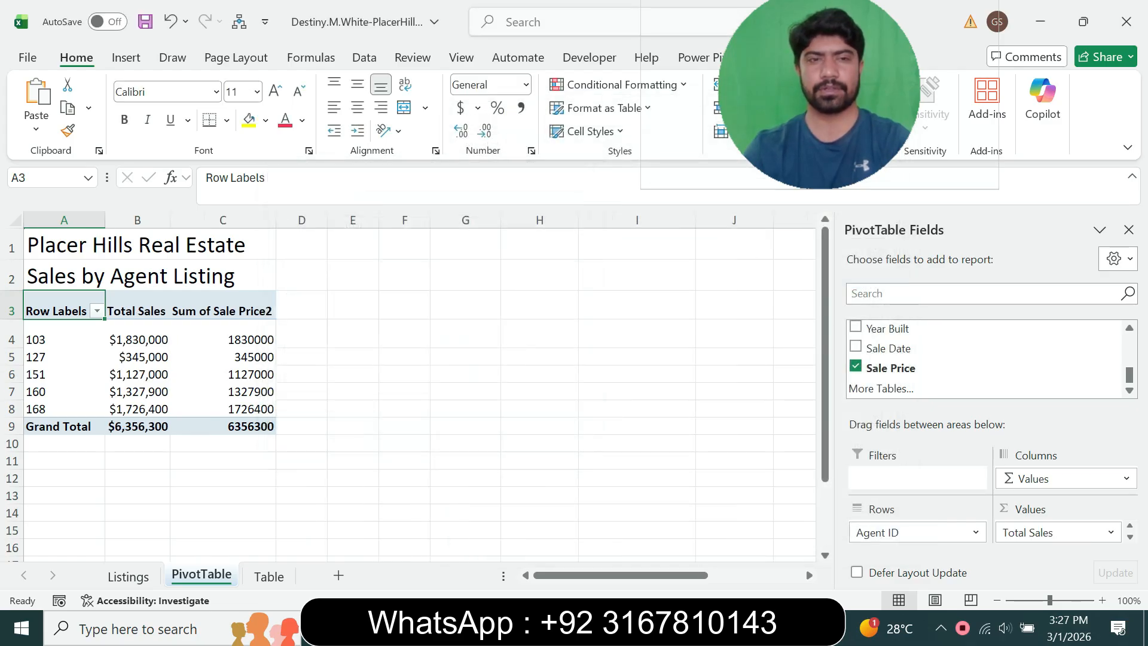
Check step 3f in SIMnet and open the Value Field Settings for the second Sale Price field in Excel
key("alt+Tab")
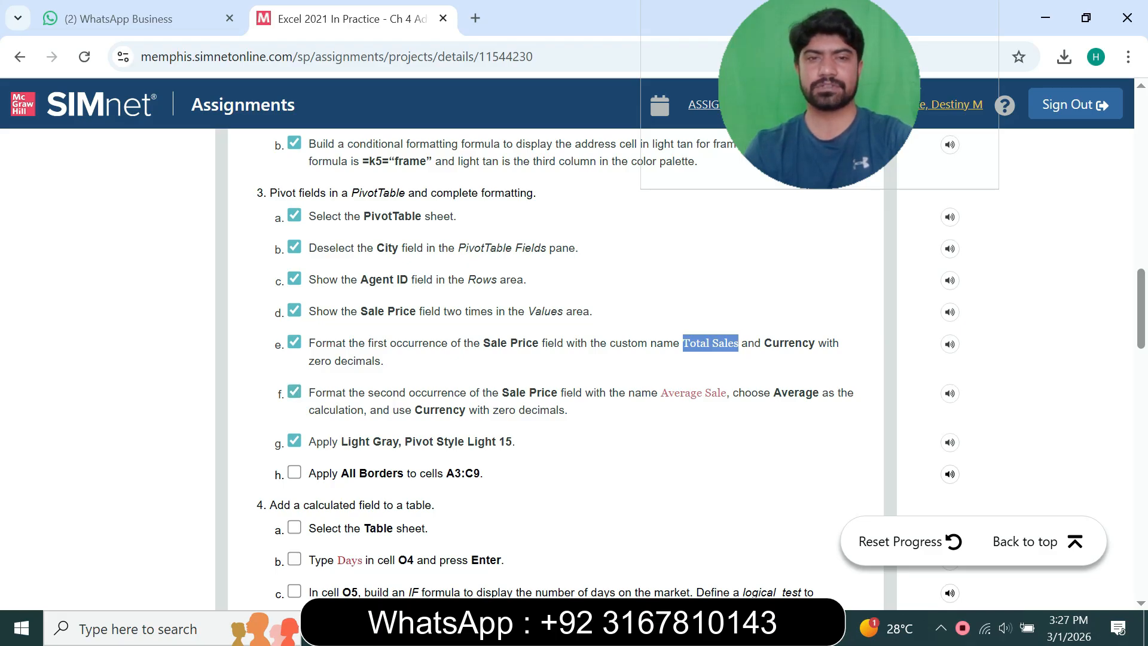
left_click_drag(819, 102, 789, 164)
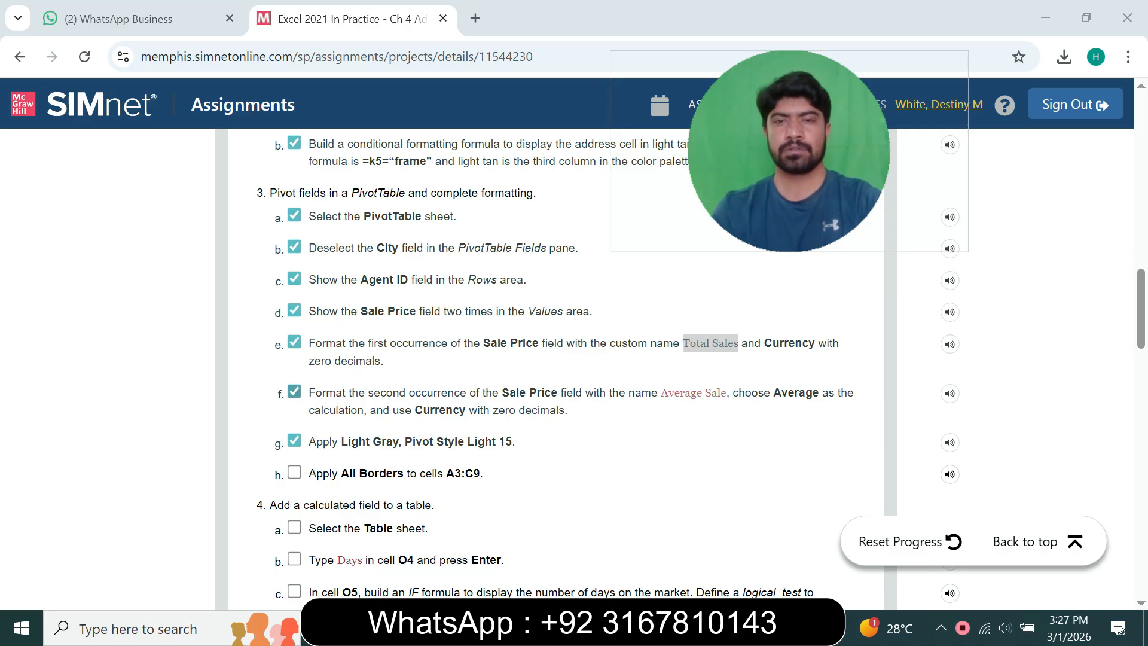
left_click(775, 628)
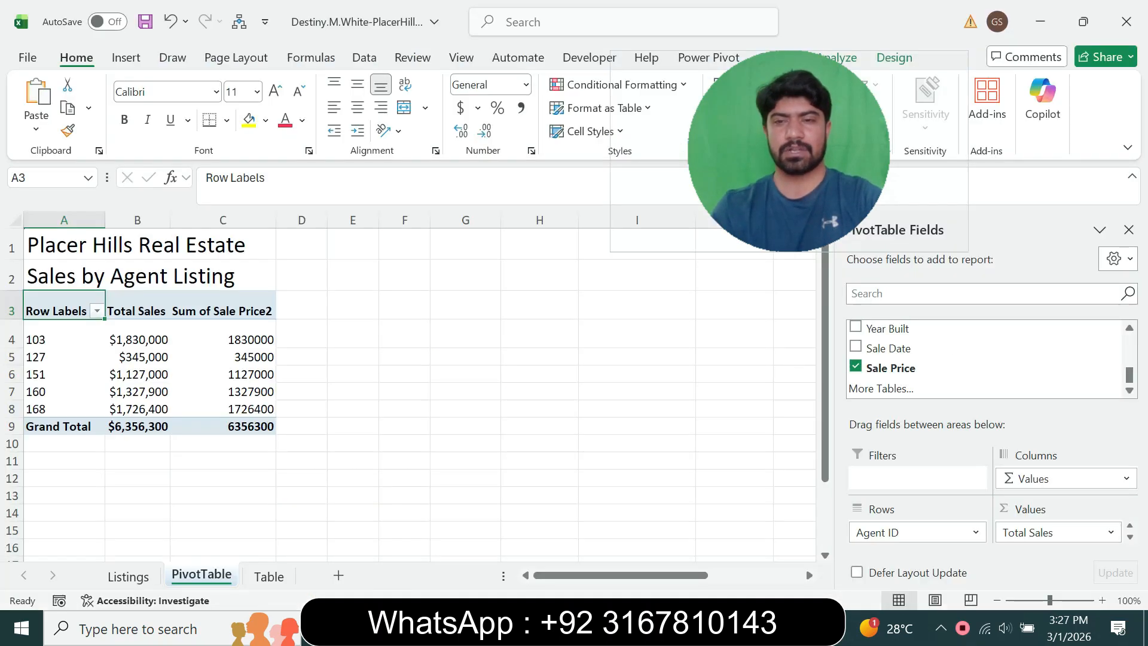
left_click(1130, 537)
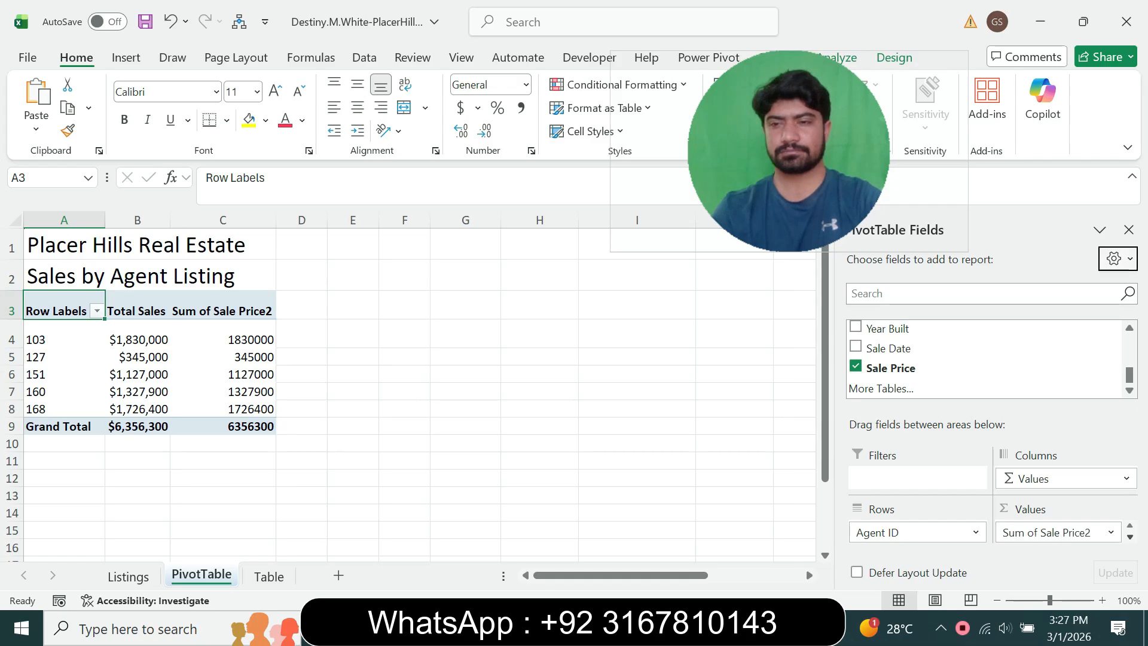
left_click(1056, 532)
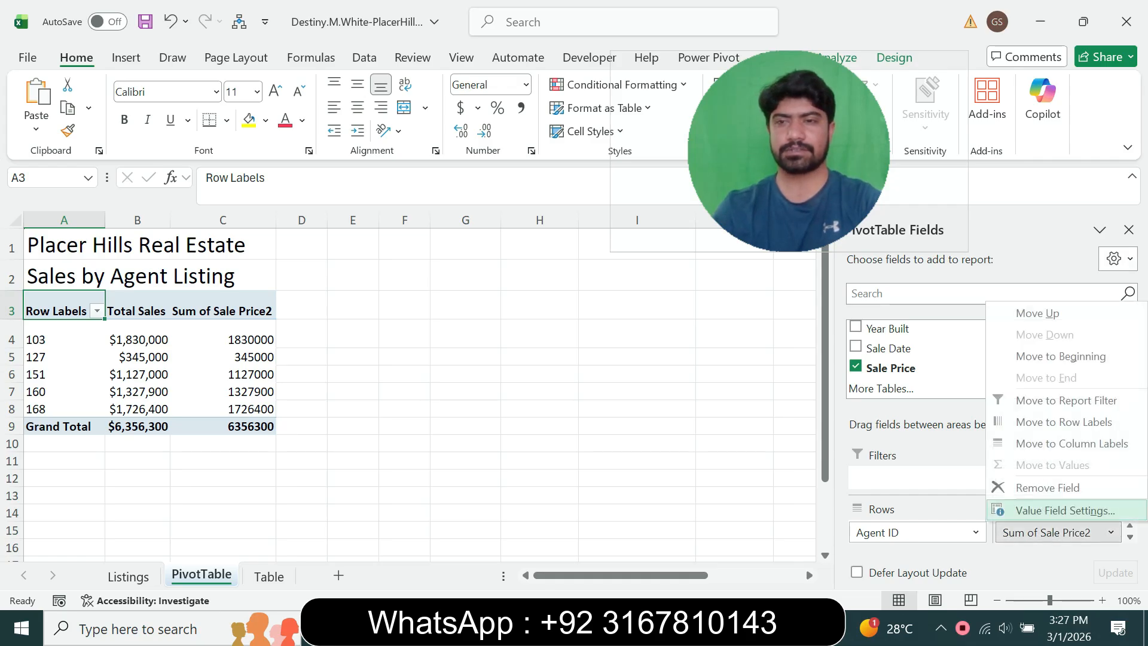
left_click(1065, 510)
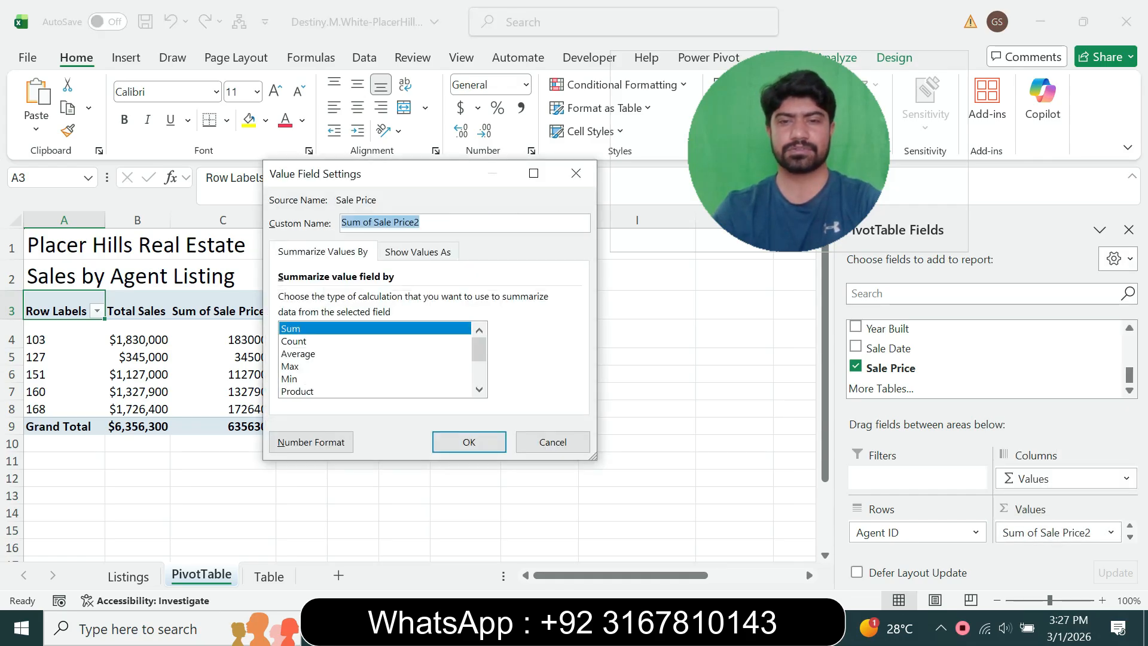
Copy the name Average Sale from SIMnet step 3f and return to the Value Field Settings in Excel
key("alt+Tab")
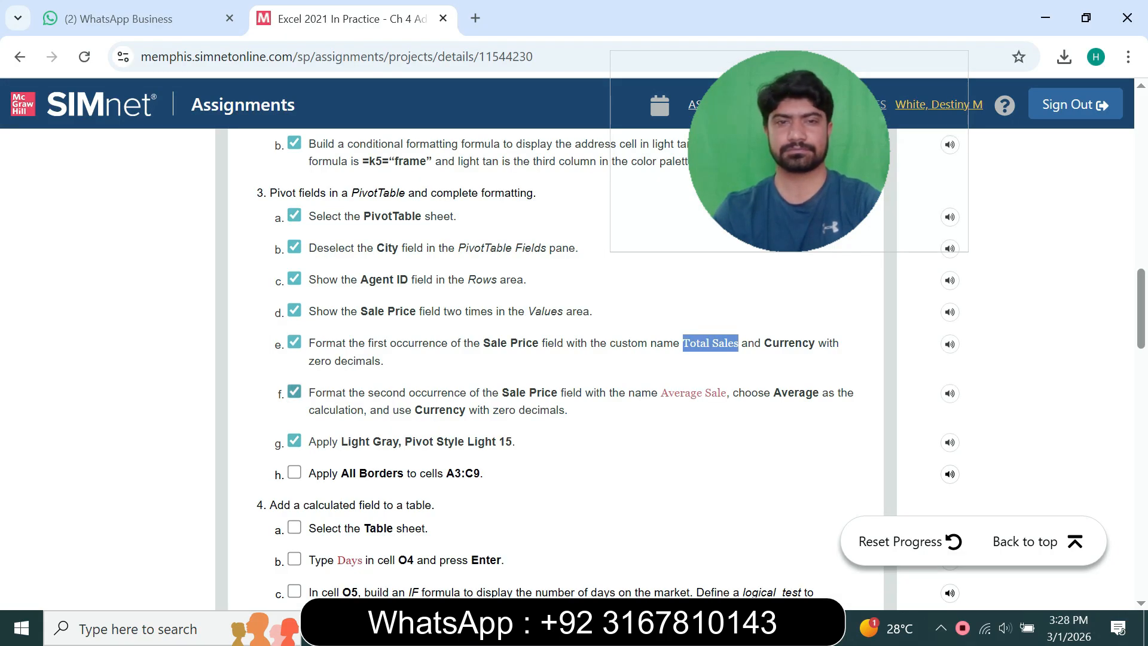
scroll(574, 358, "down", 1)
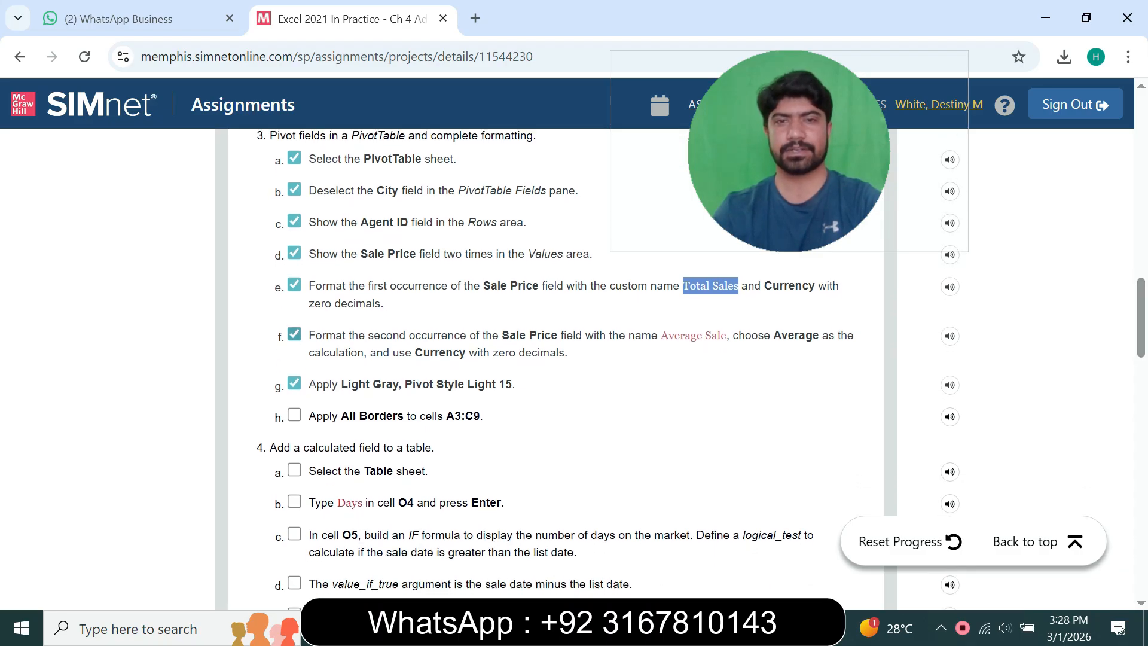
left_click_drag(661, 335, 726, 335)
key("ctrl+c")
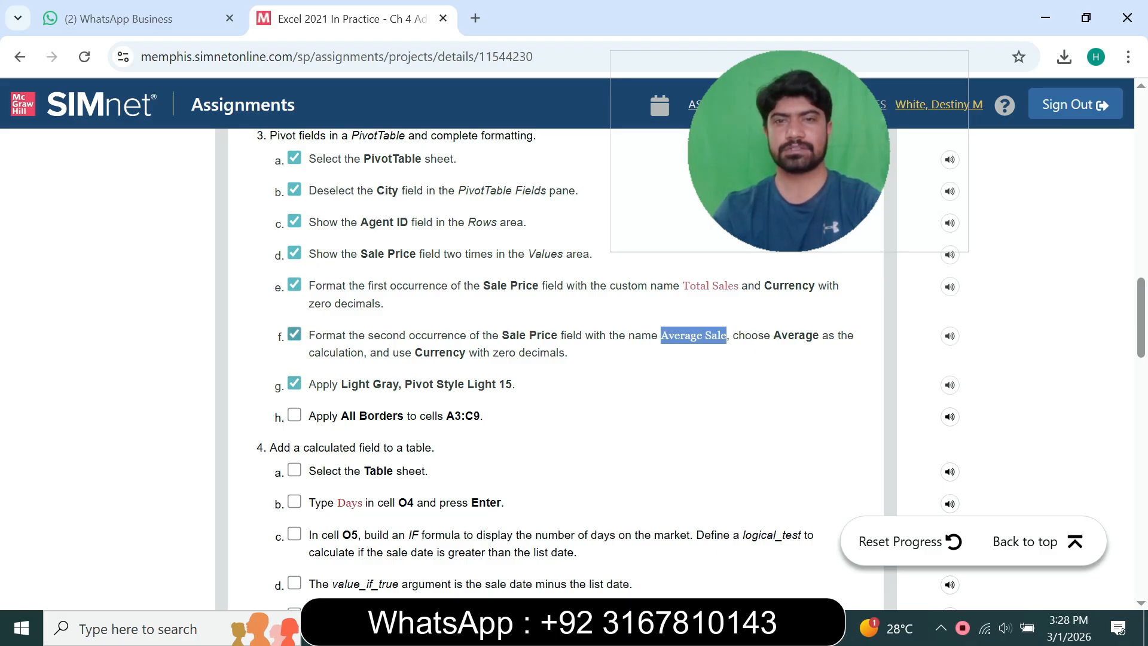
key("alt+Tab")
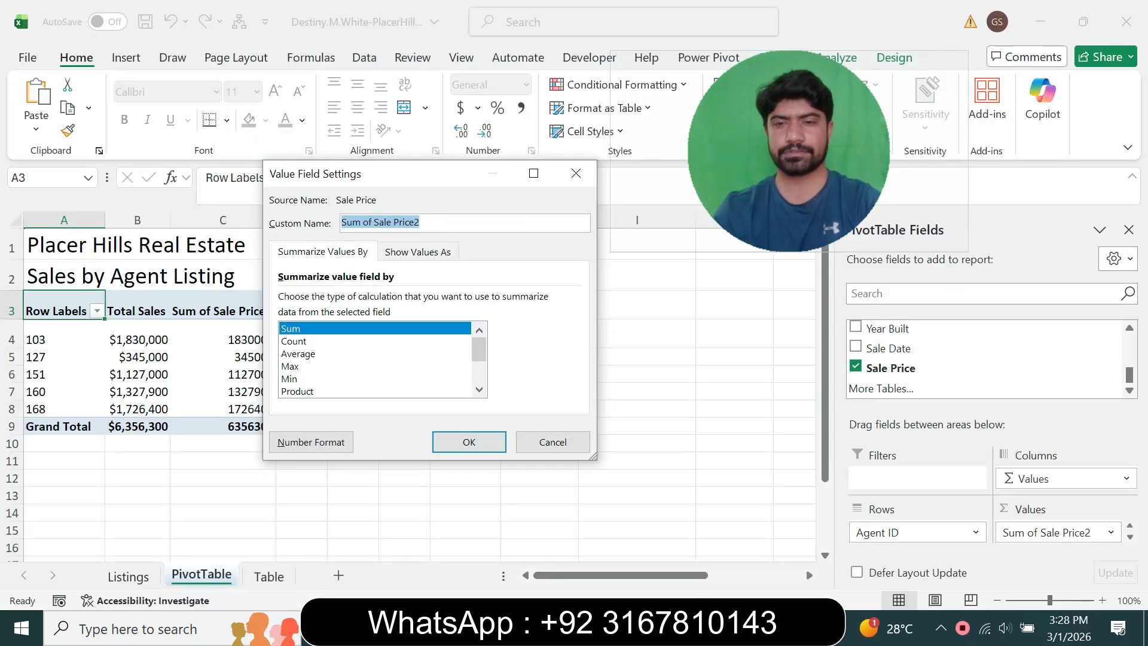
key("alt+Tab")
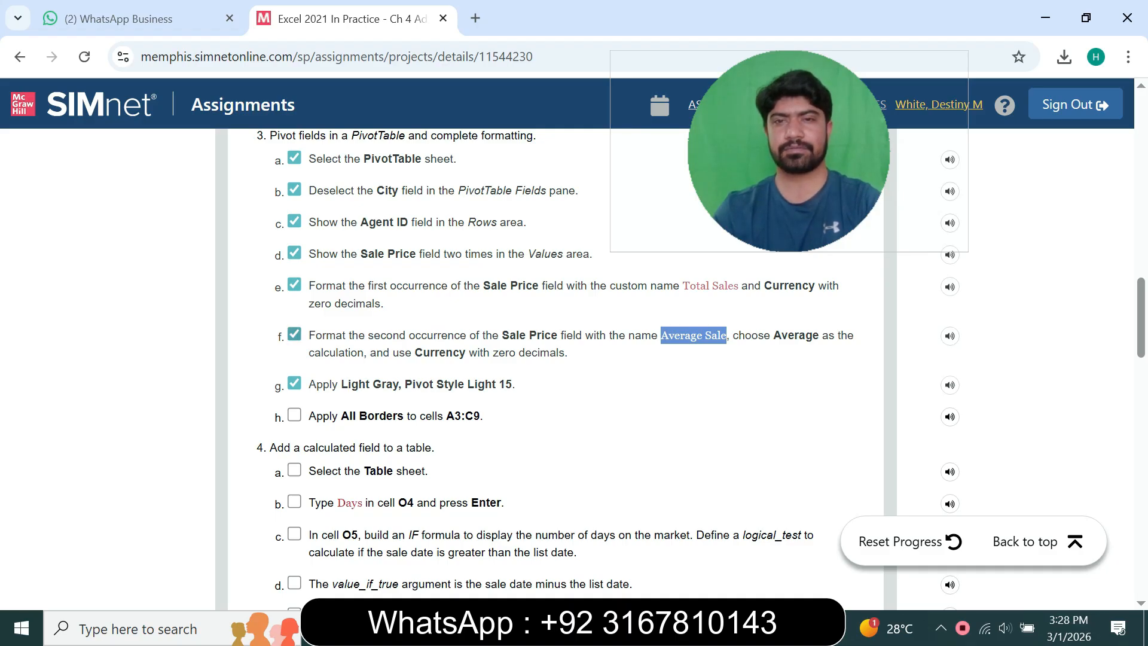
key("alt+Tab")
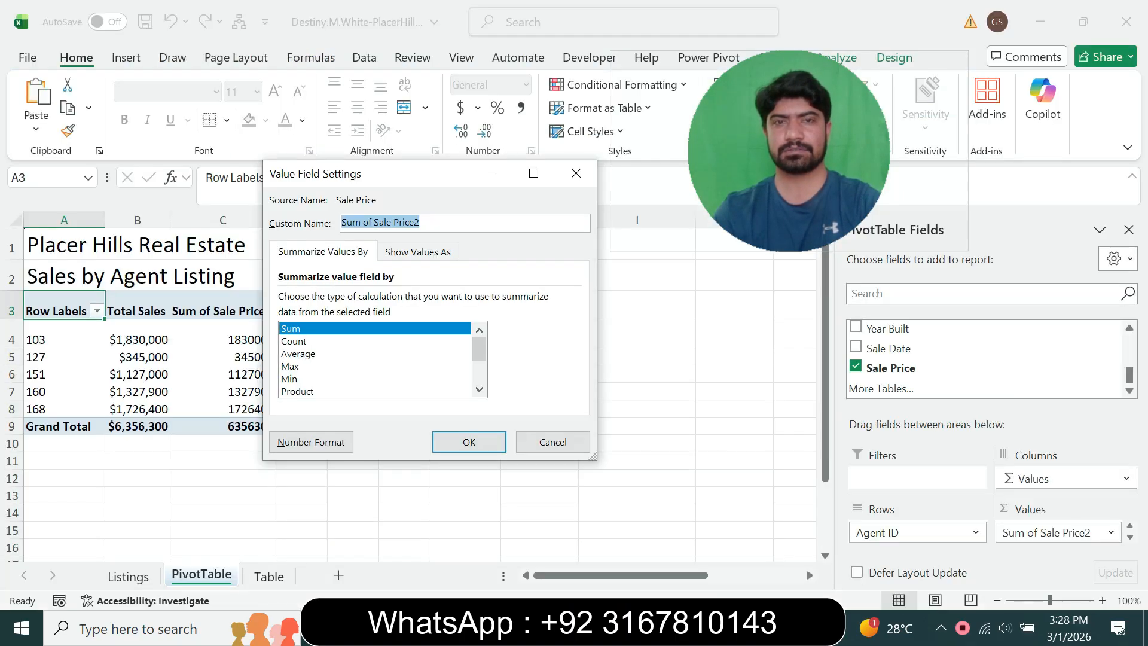
Enter Average Sale as the second Sale Price field's custom name and recheck the SIMnet instructions
key("ctrl+v")
key("alt+Tab")
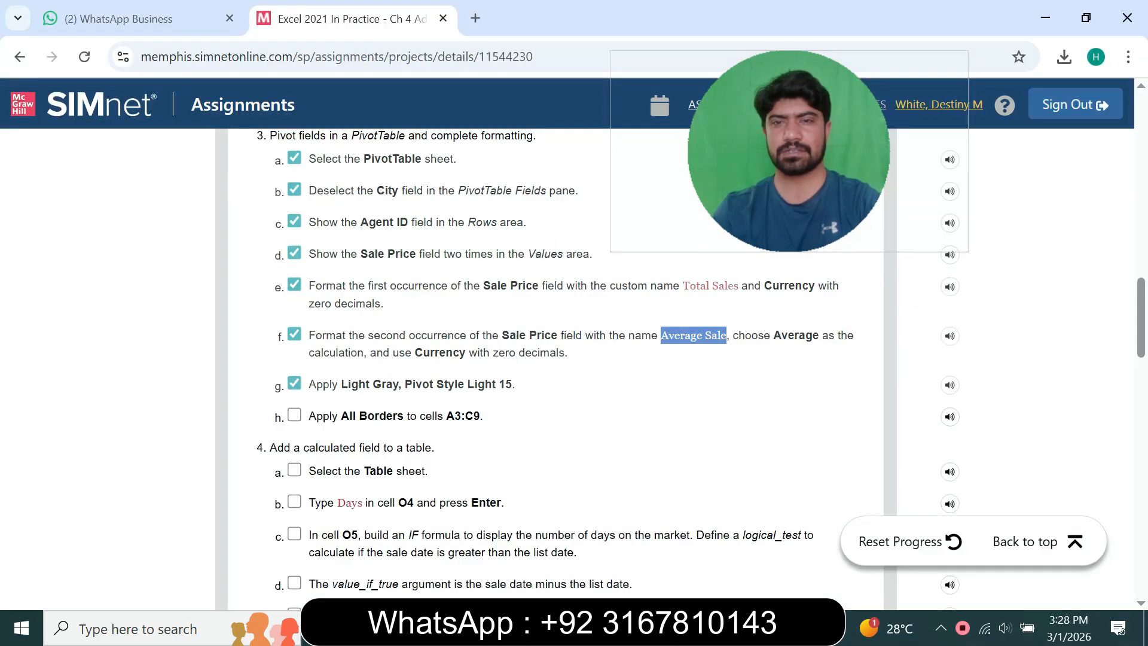
key("alt+Tab")
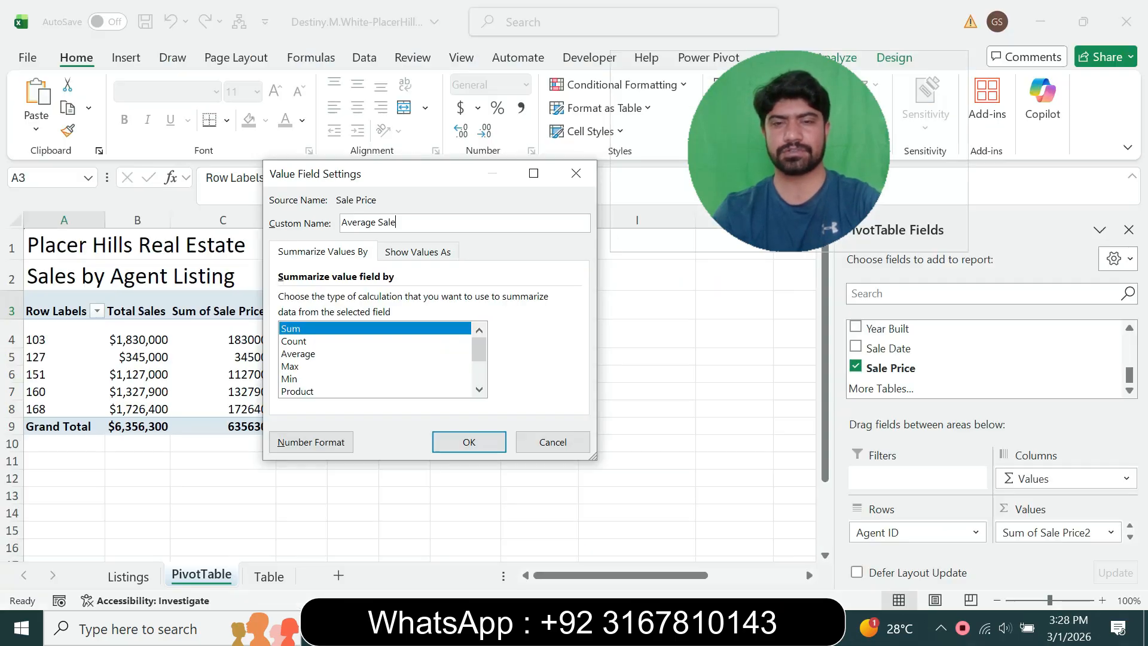
Summarize the second Sale Price field by Average and replace its custom name with Average Sale
left_click(307, 355)
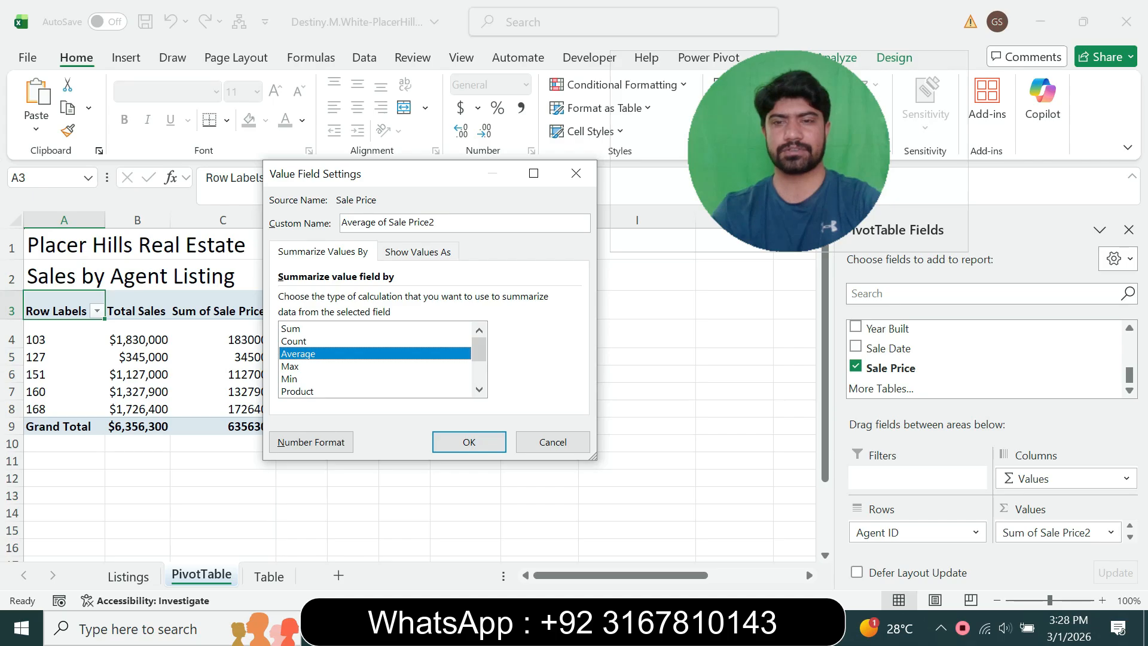
key("shift+Left")
key("shift+Left")
key("shift+Left")
key("shift+Left")
key("shift+Left")
key("shift+Left")
key("shift+Left")
key("shift+Left")
key("shift+Left")
key("shift+Left")
key("shift+Left")
key("shift+Left")
key("shift+Left")
key("shift+Left")
key("shift+Left")
key("shift+Left")
key("shift+Left")
key("shift+Left")
key("shift+Left")
key("shift+Left")
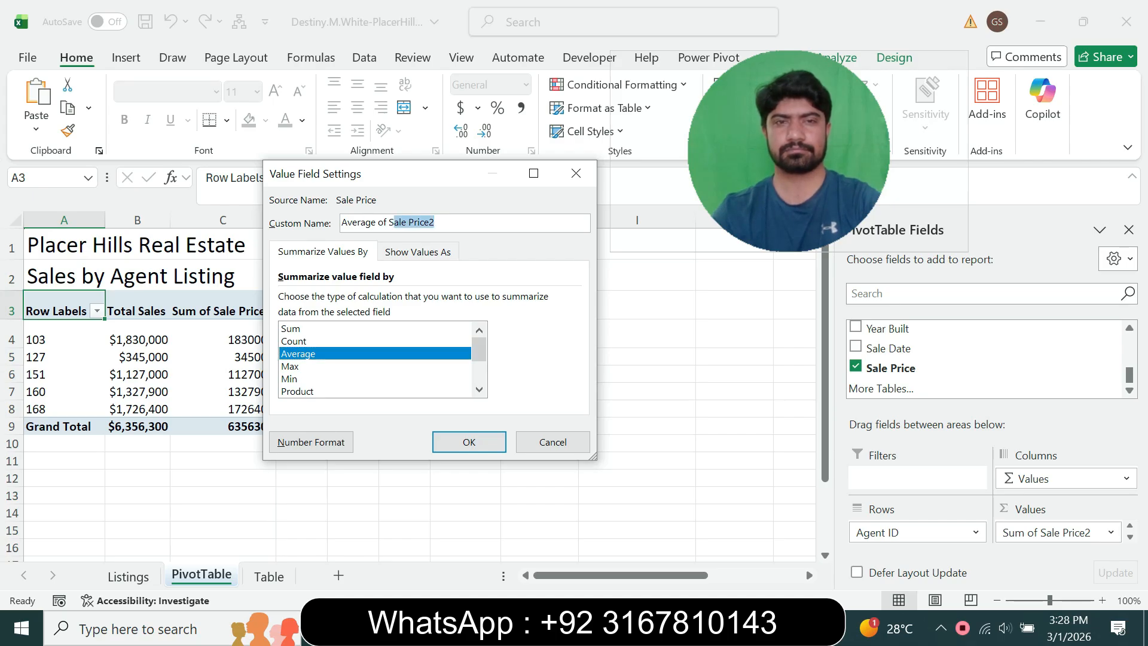
key("ctrl+v")
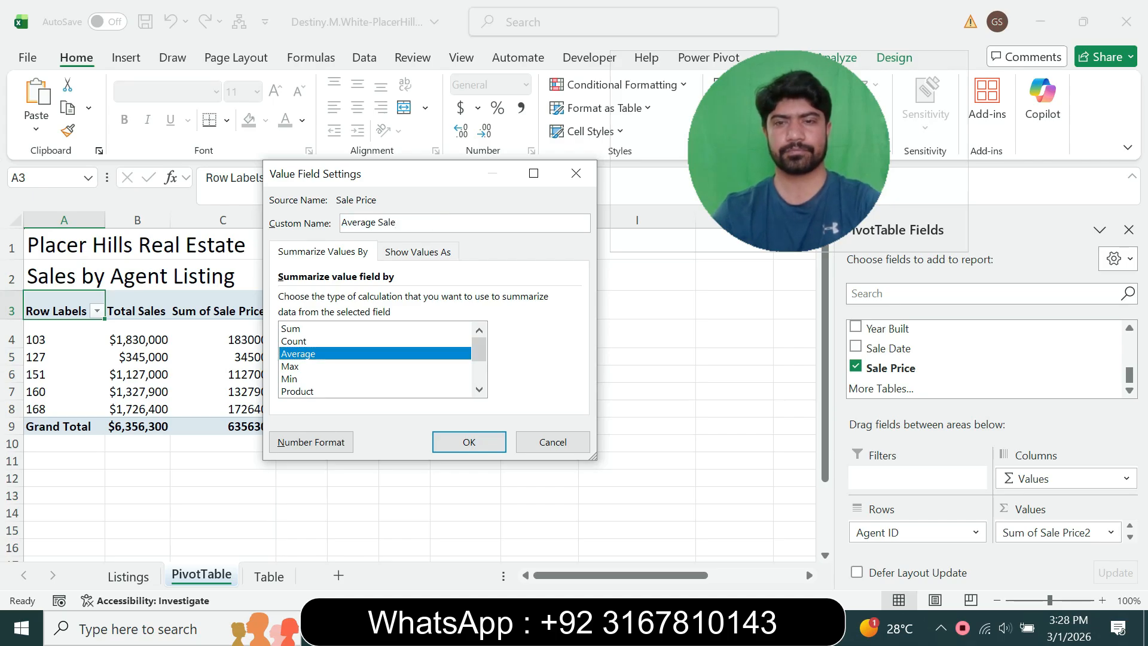
Recheck SIMnet step 3f and format the Average Sale value field as Currency with zero decimals
key("alt+Tab")
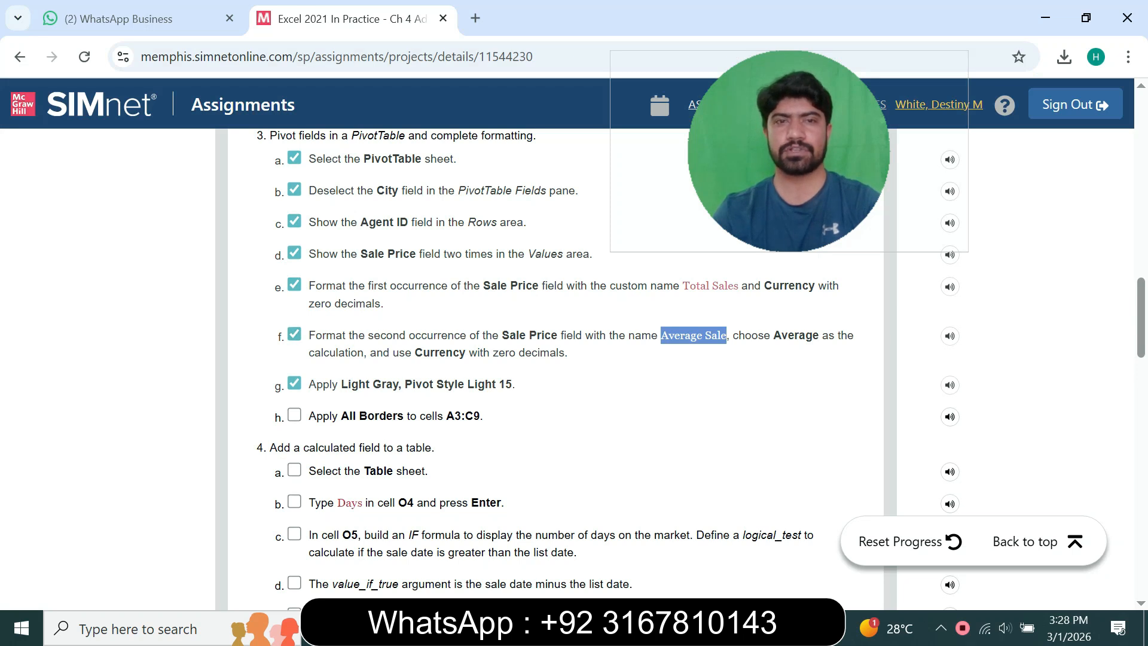
key("alt+Tab")
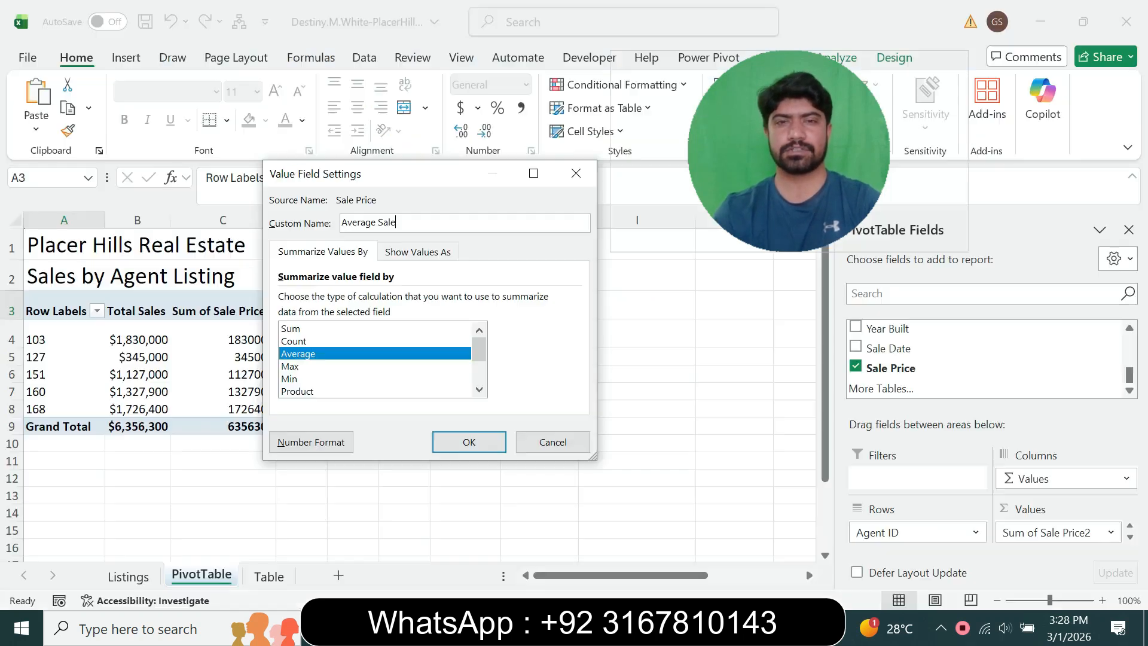
left_click(311, 442)
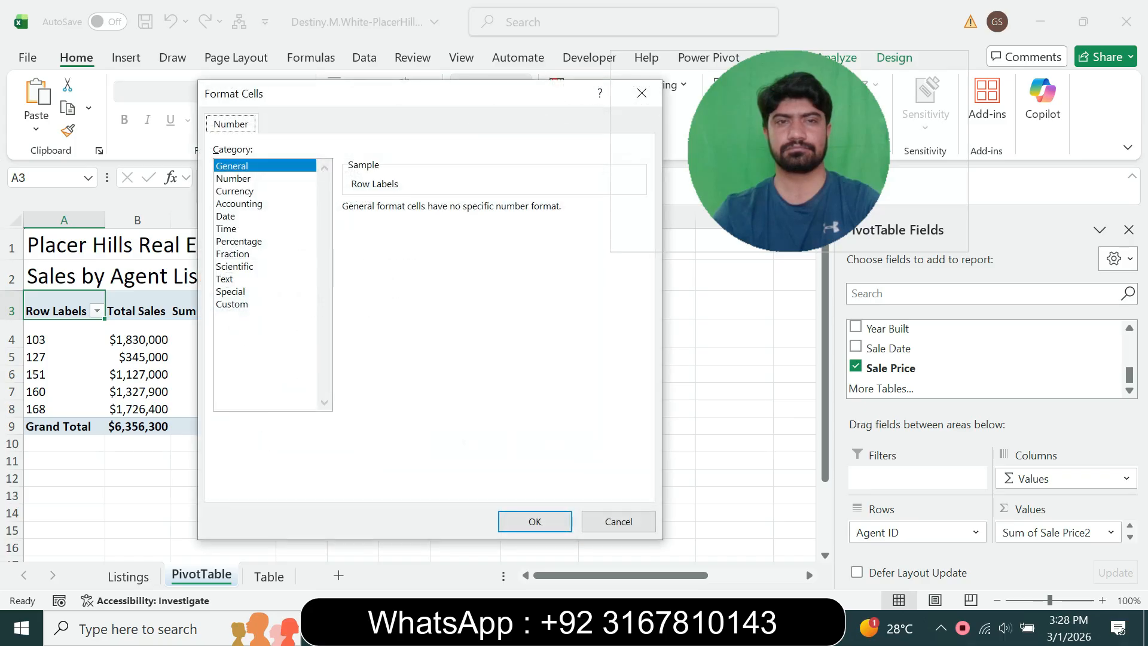
left_click(235, 191)
left_click(462, 212)
left_click(462, 211)
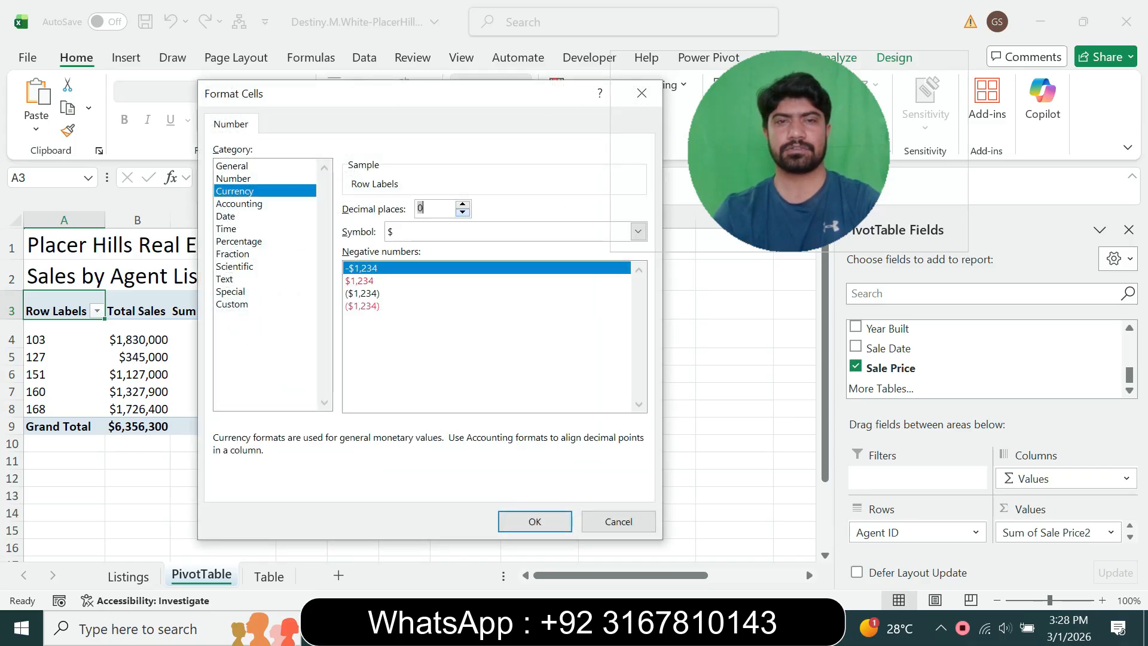
left_click(534, 521)
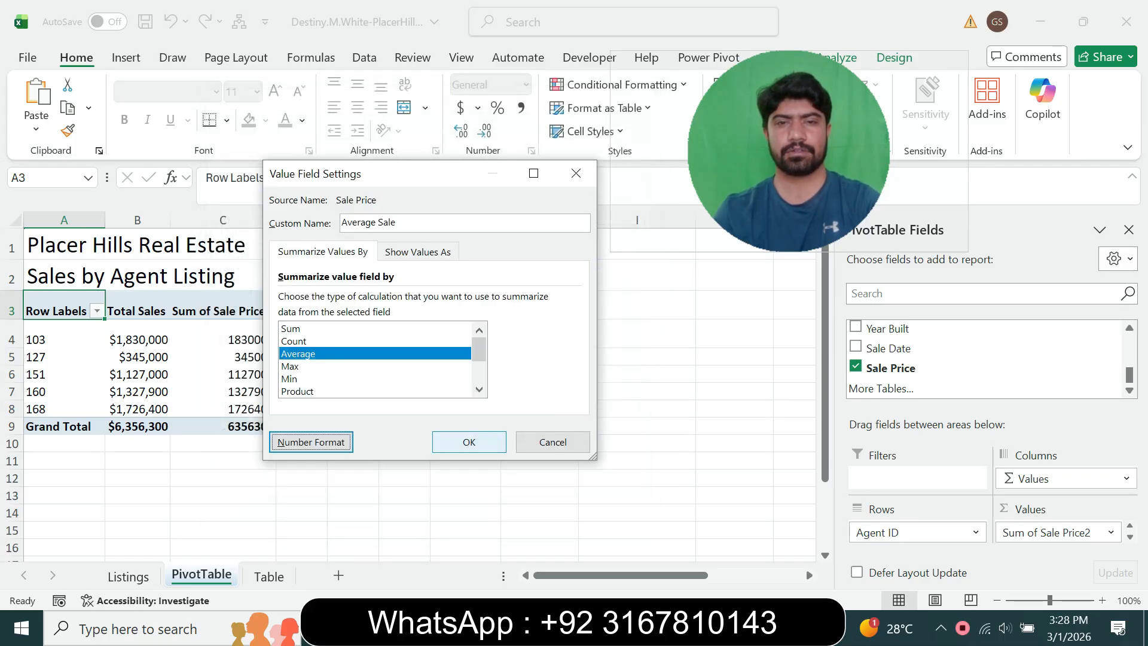
key("Return")
Consult SIMnet step 3g and apply Light Gray, Pivot Style Light 15 to the PivotTable in Excel
key("alt+Tab")
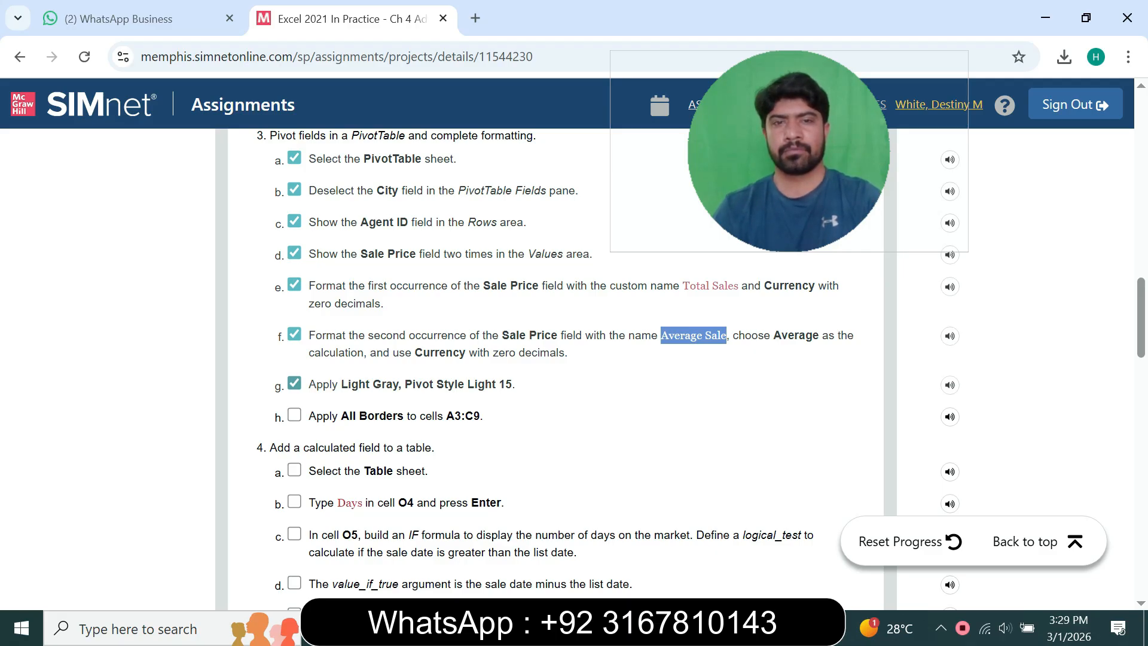
key("alt+Tab")
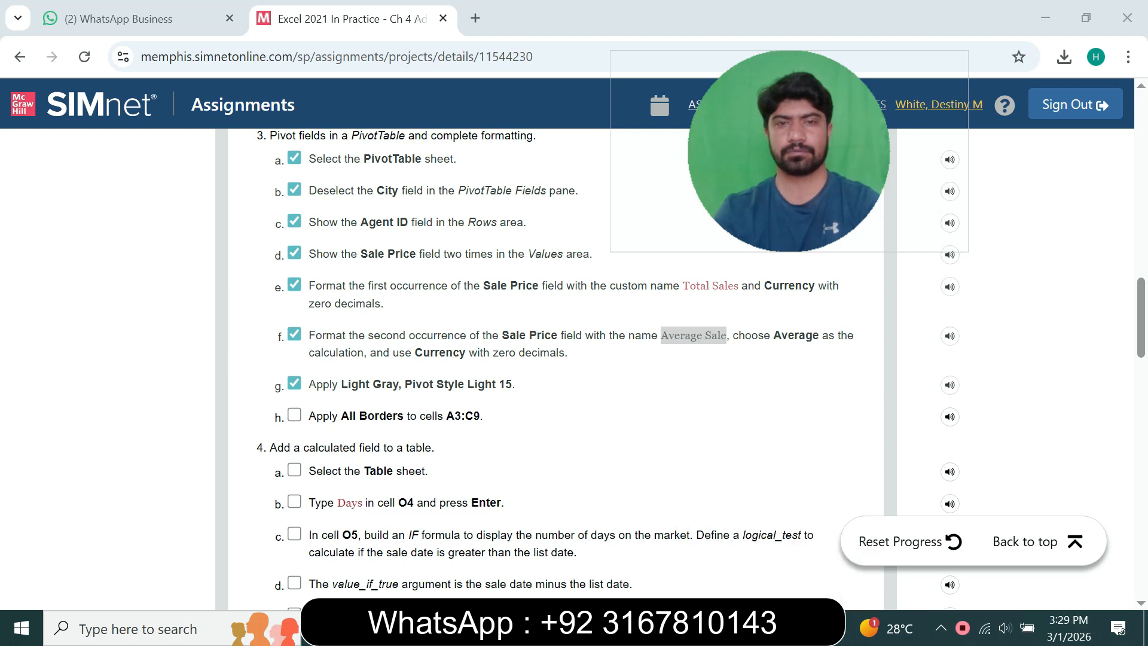
key("alt+Tab")
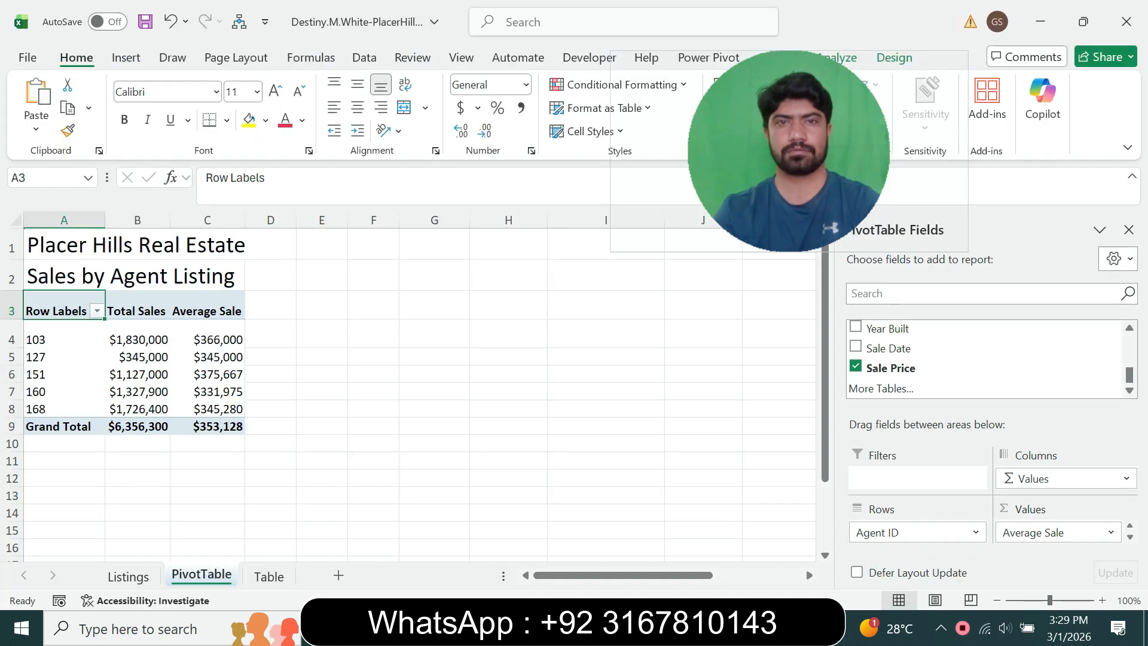
key("alt+Tab")
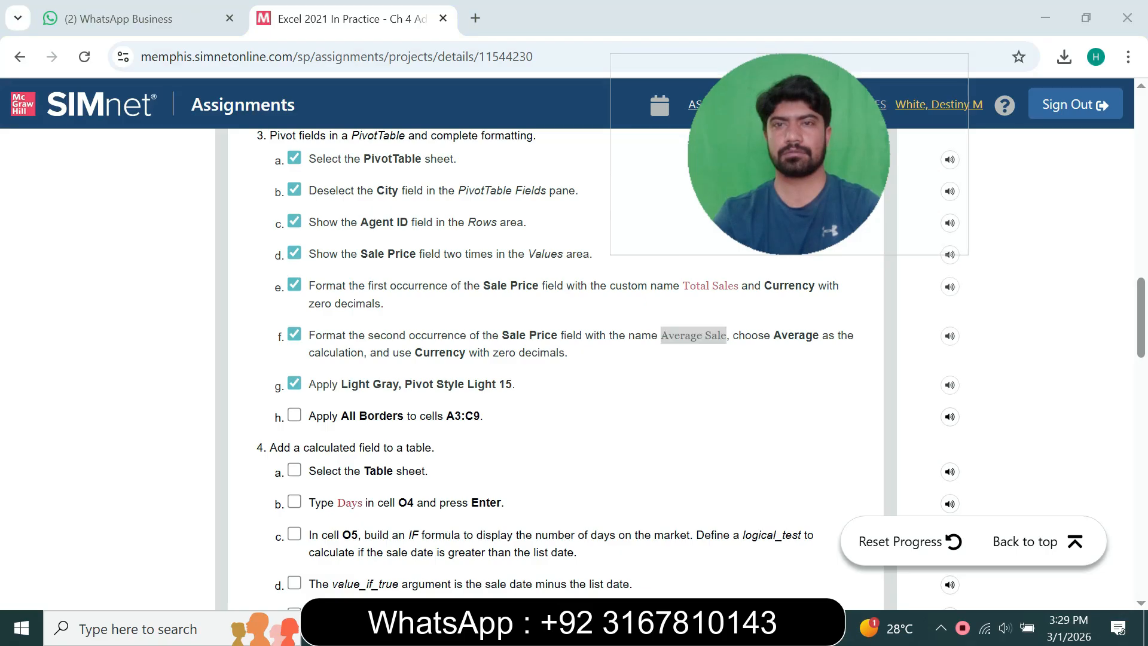
key("alt+Tab")
left_click(808, 58)
left_click(894, 58)
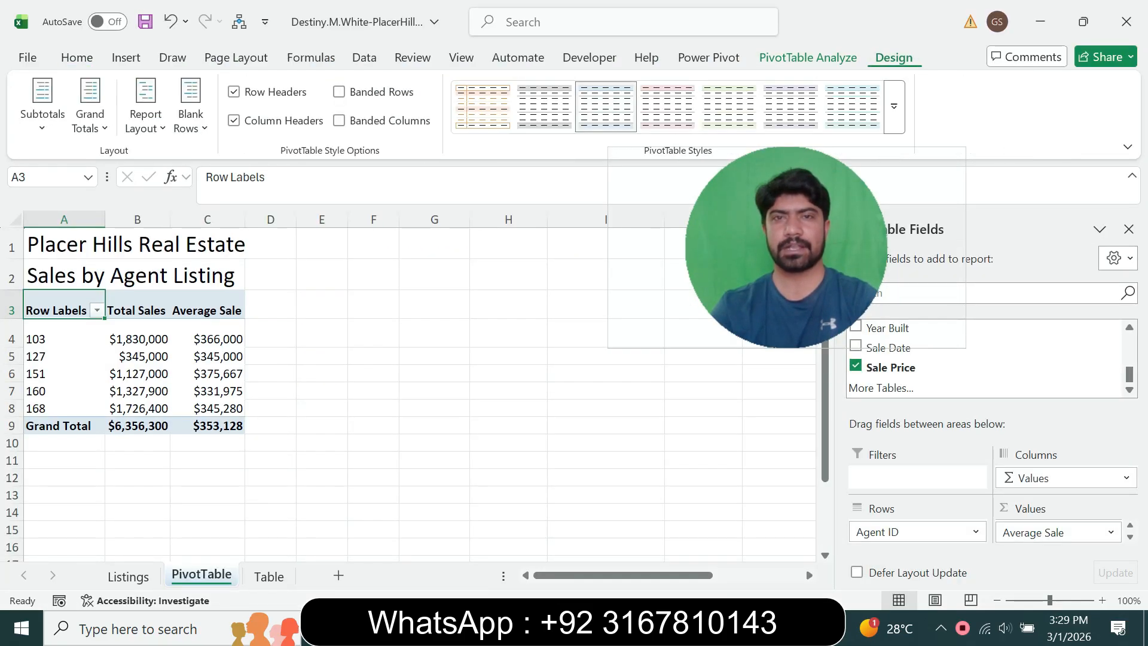
key("alt+Tab")
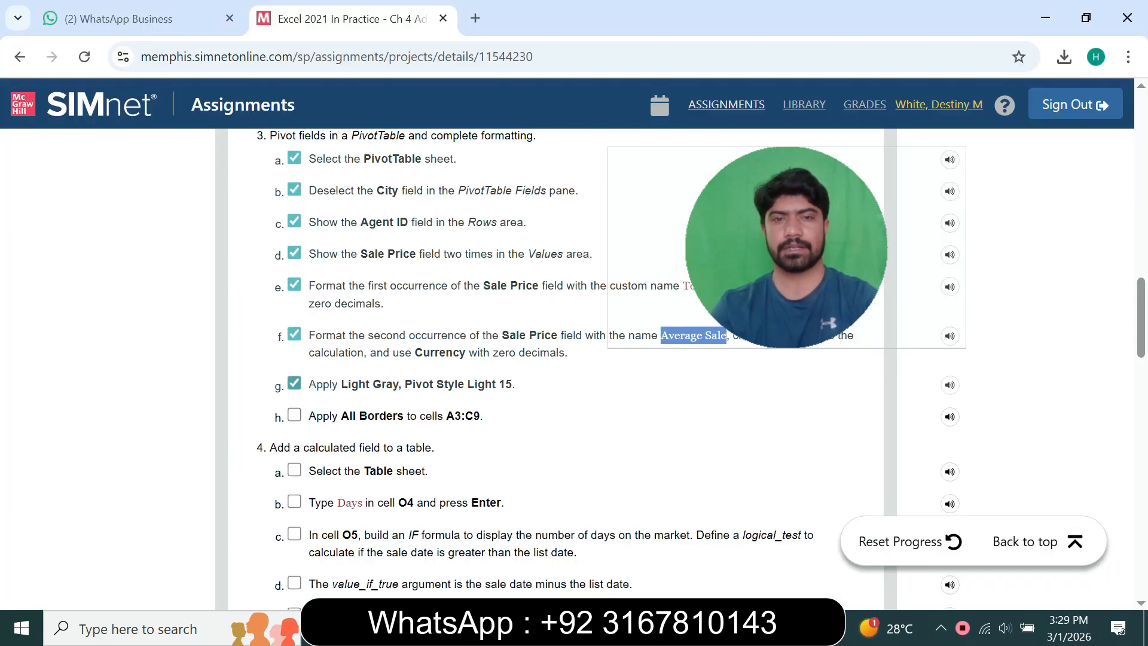
key("alt+Tab")
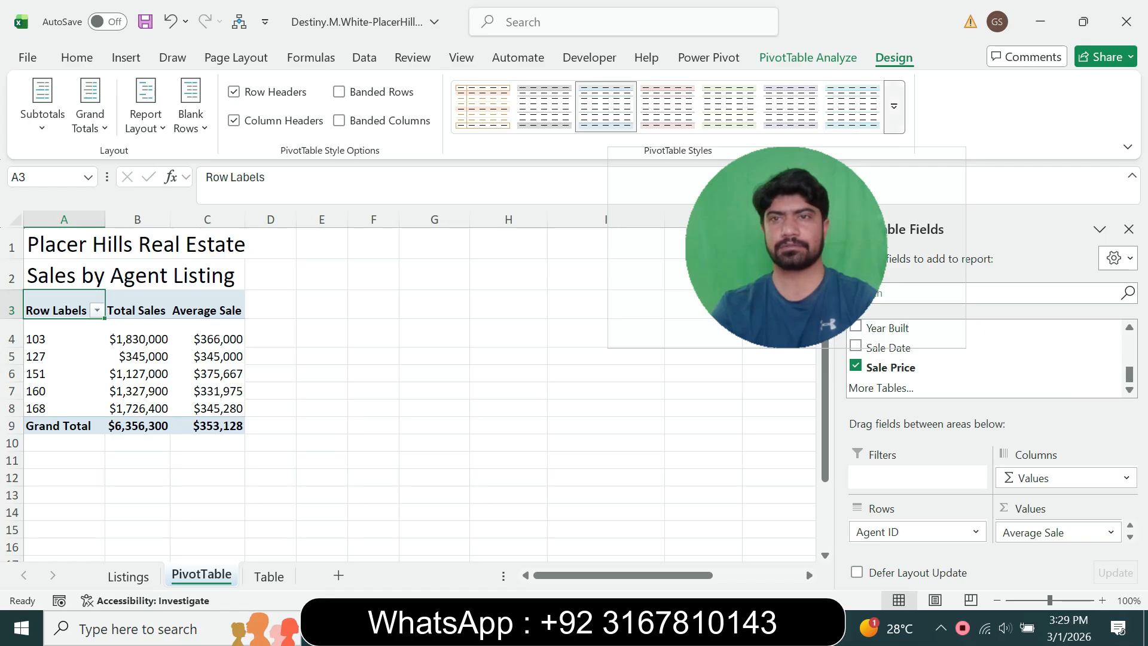
left_click(894, 107)
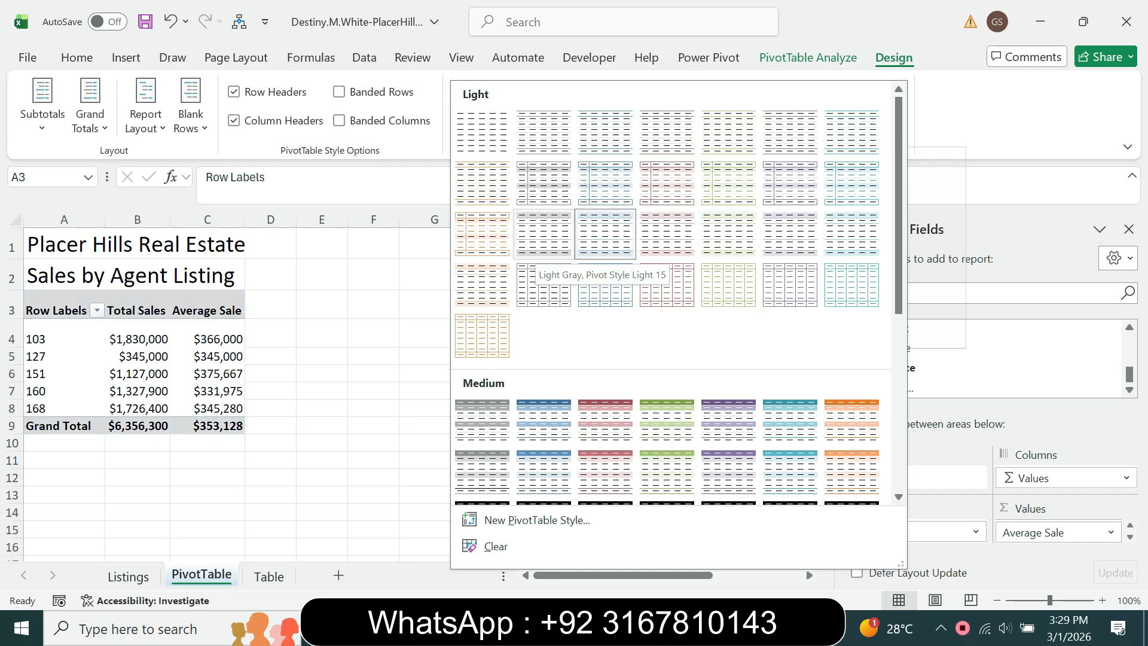
left_click(605, 235)
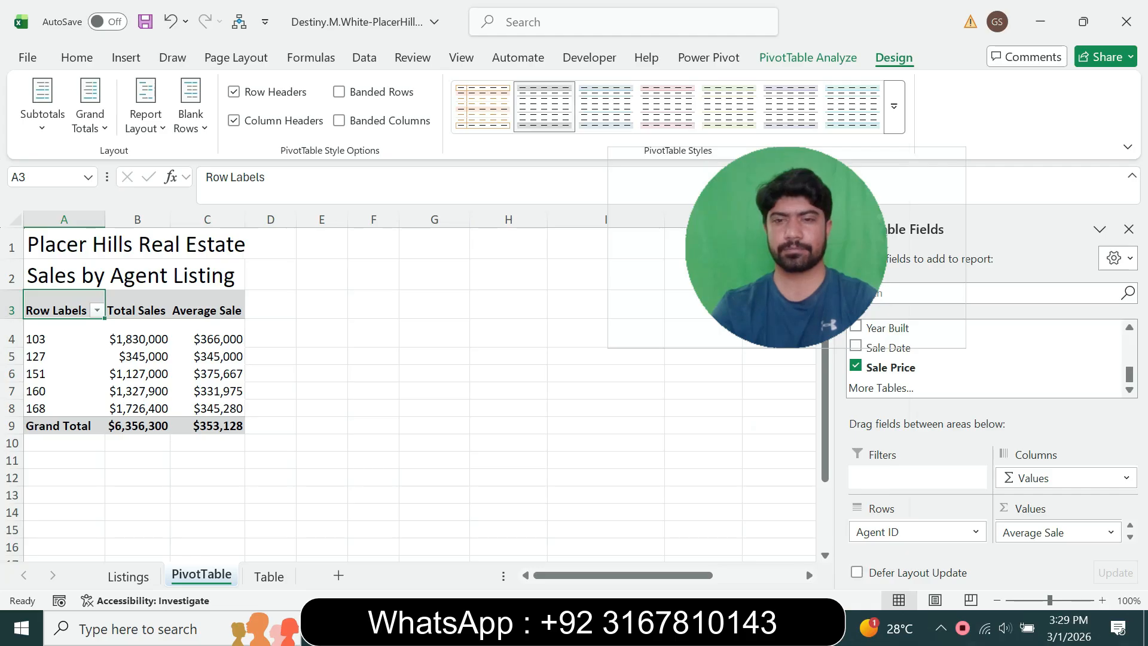
Switch to SIMnet, copy the range reference A3:C9 from step 3h, and return to Excel
key("alt+Tab")
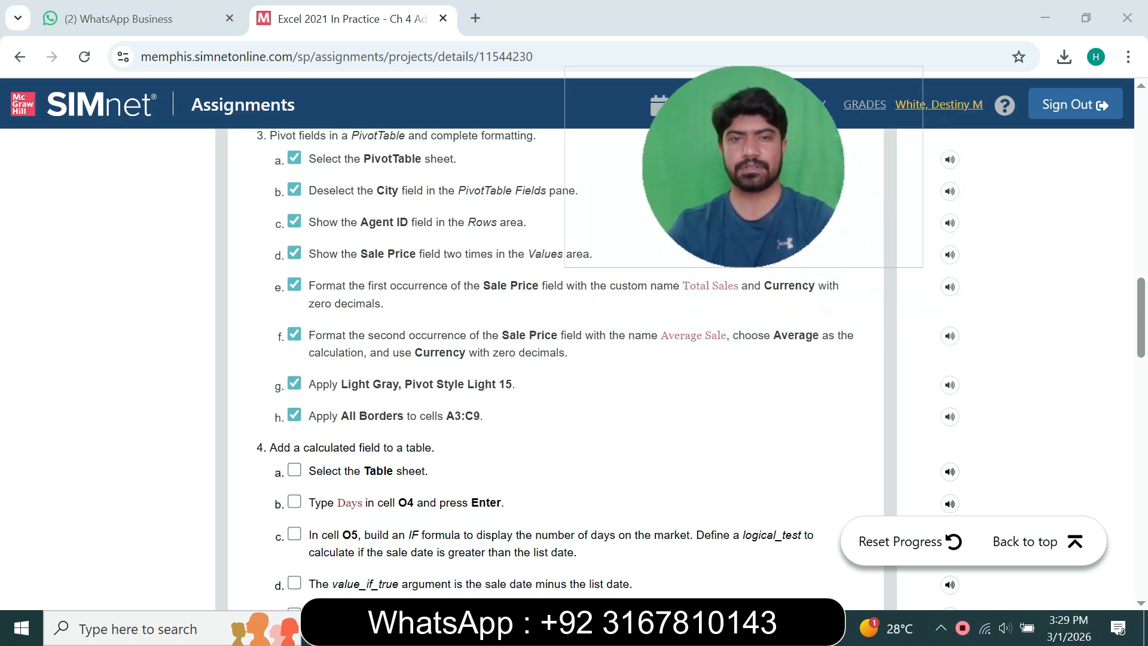
left_click(294, 415)
left_click_drag(446, 416, 480, 416)
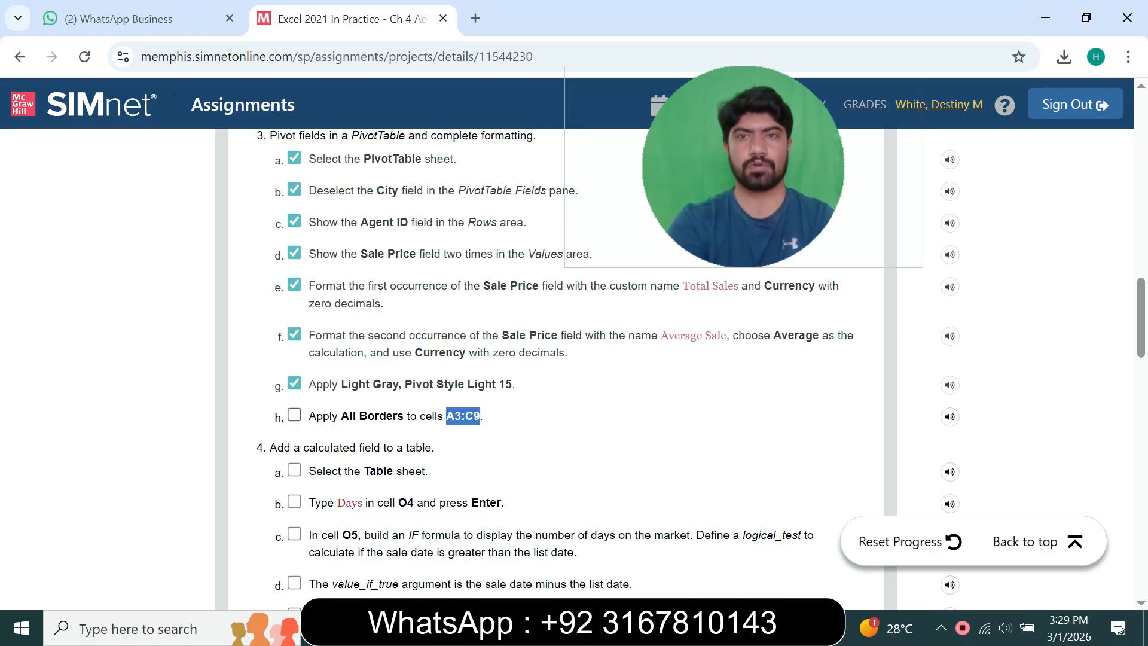
key("alt+Tab")
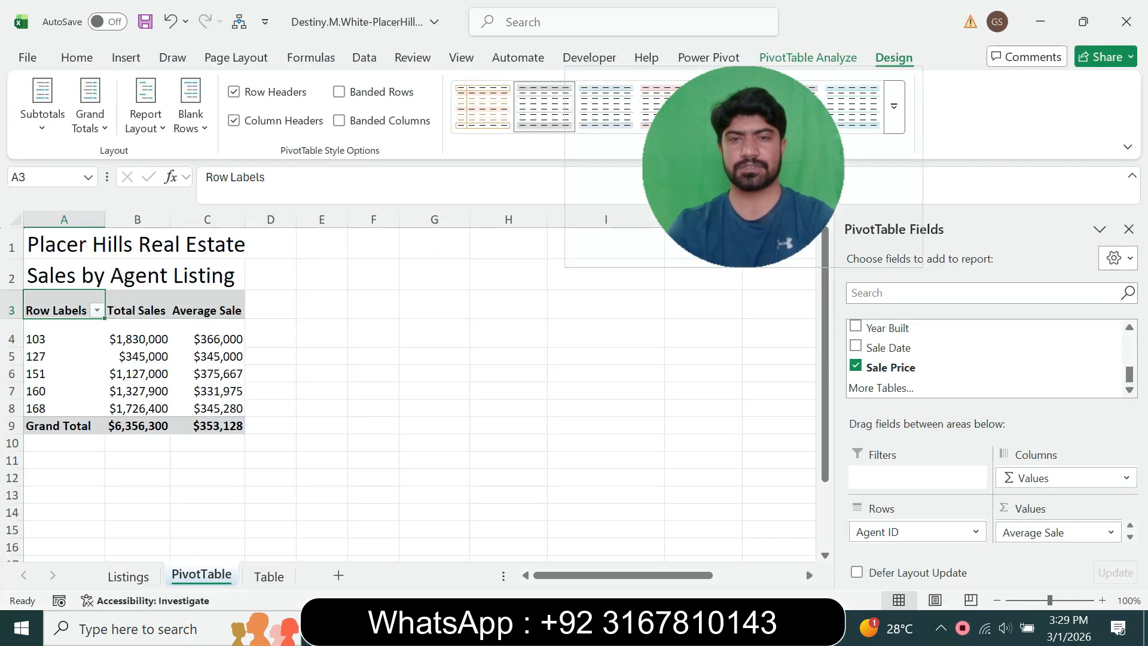
Apply All Borders to cells A3:C9 on the PivotTable sheet
left_click(52, 177)
type("A3:C9")
key("Return")
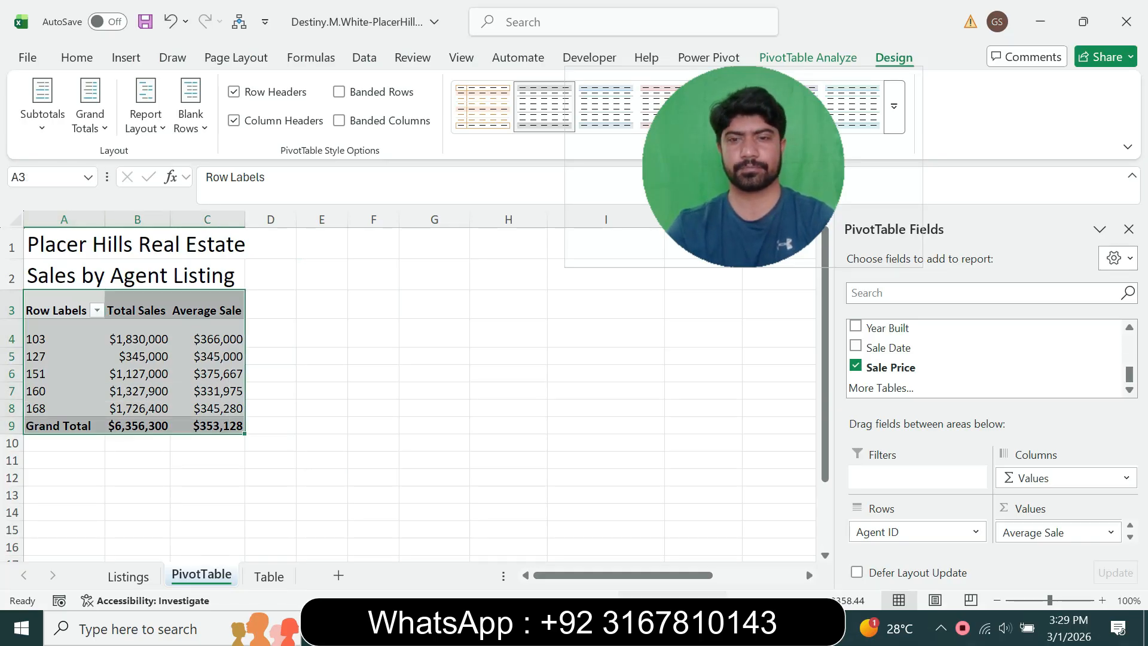
key("alt+Tab")
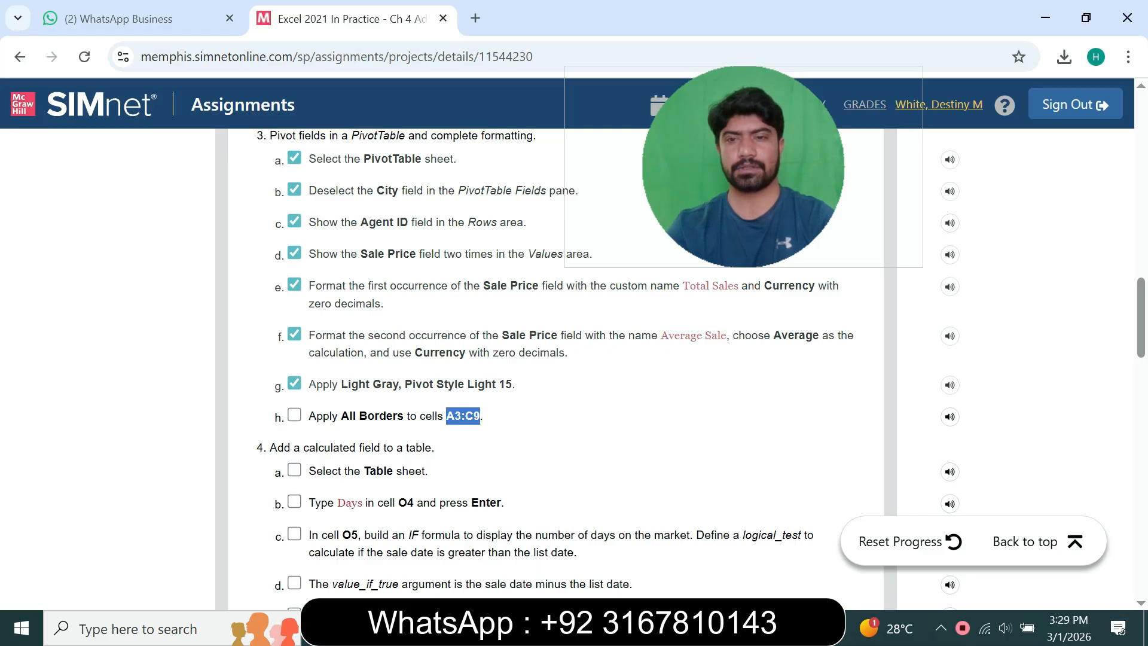
key("alt+Tab")
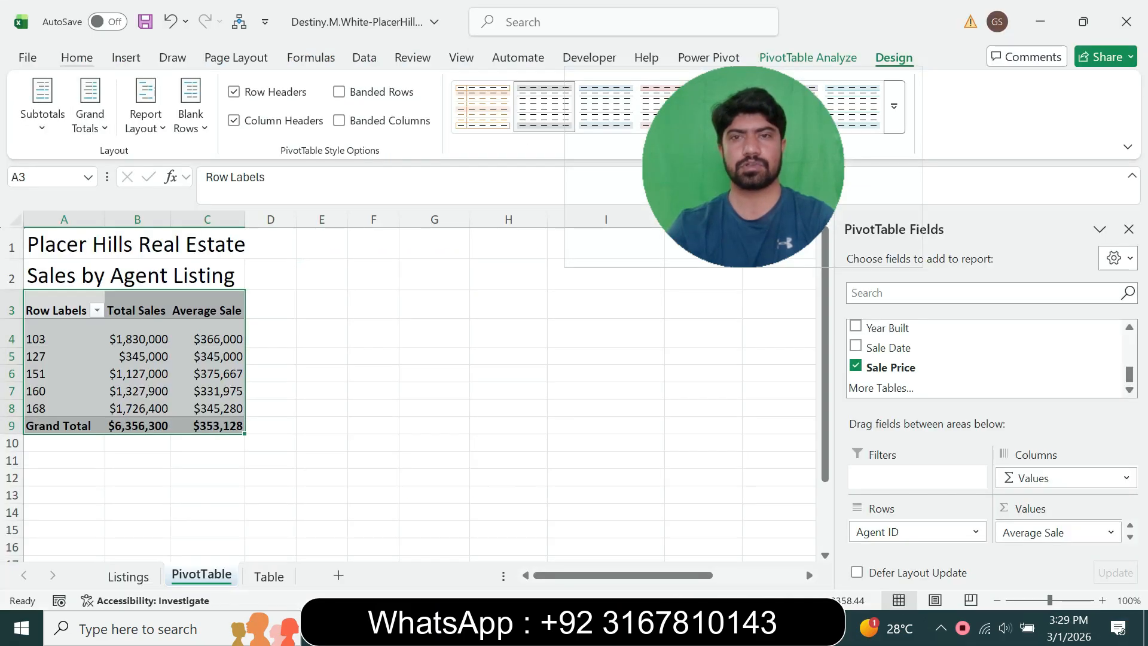
left_click(77, 57)
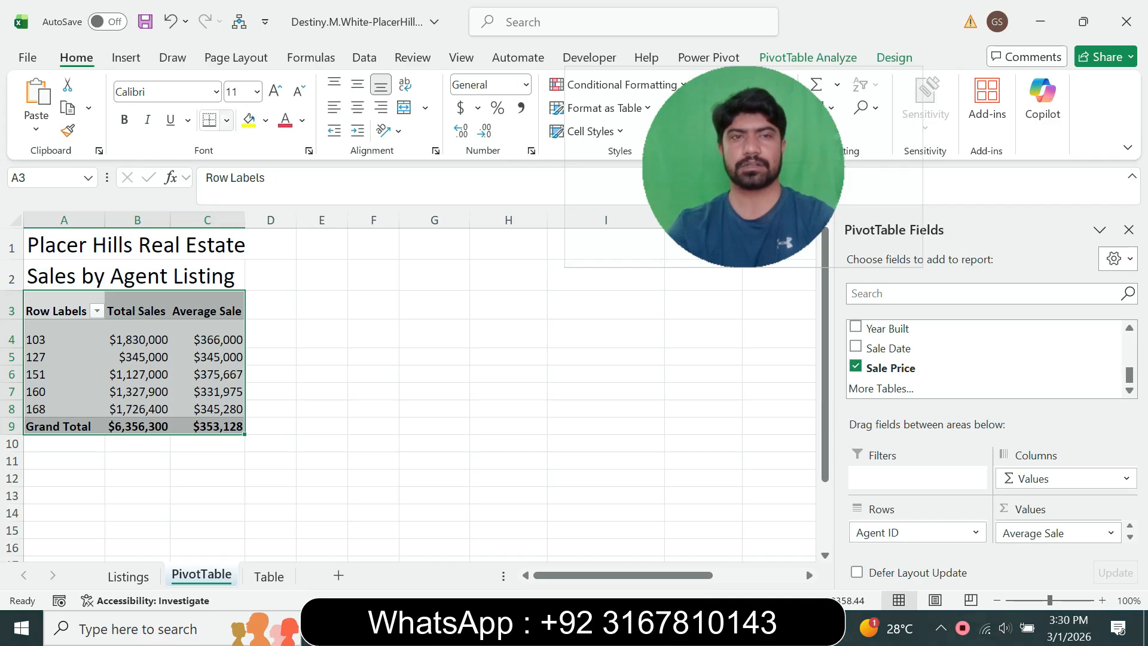
left_click(226, 120)
left_click(226, 120)
left_click(227, 120)
left_click(227, 120)
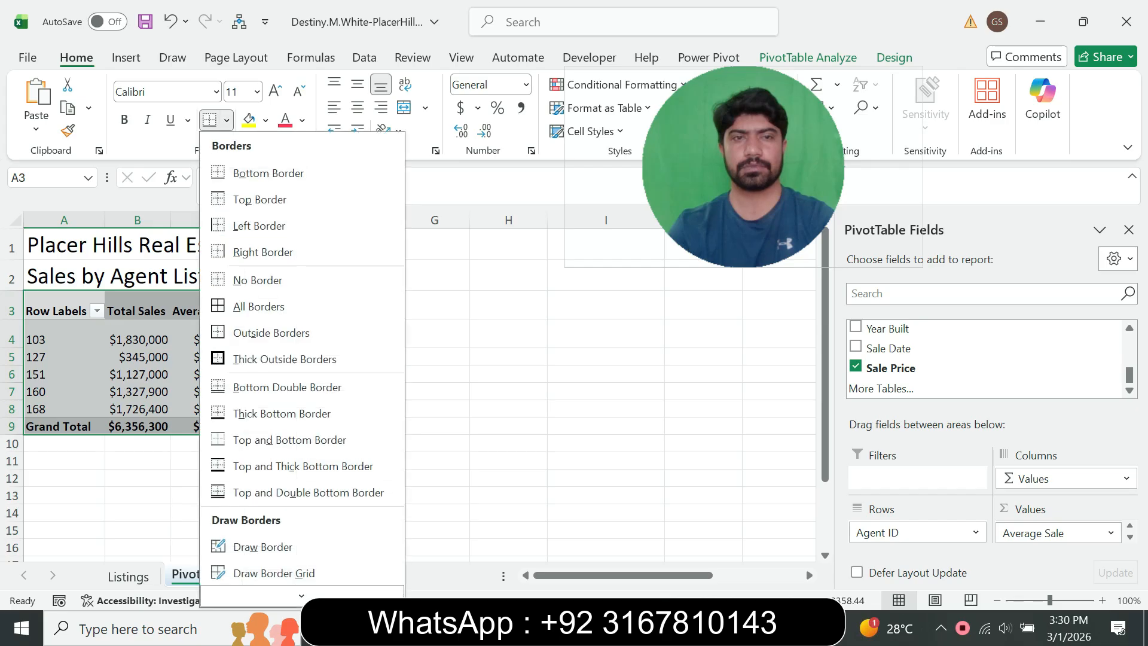
left_click(259, 306)
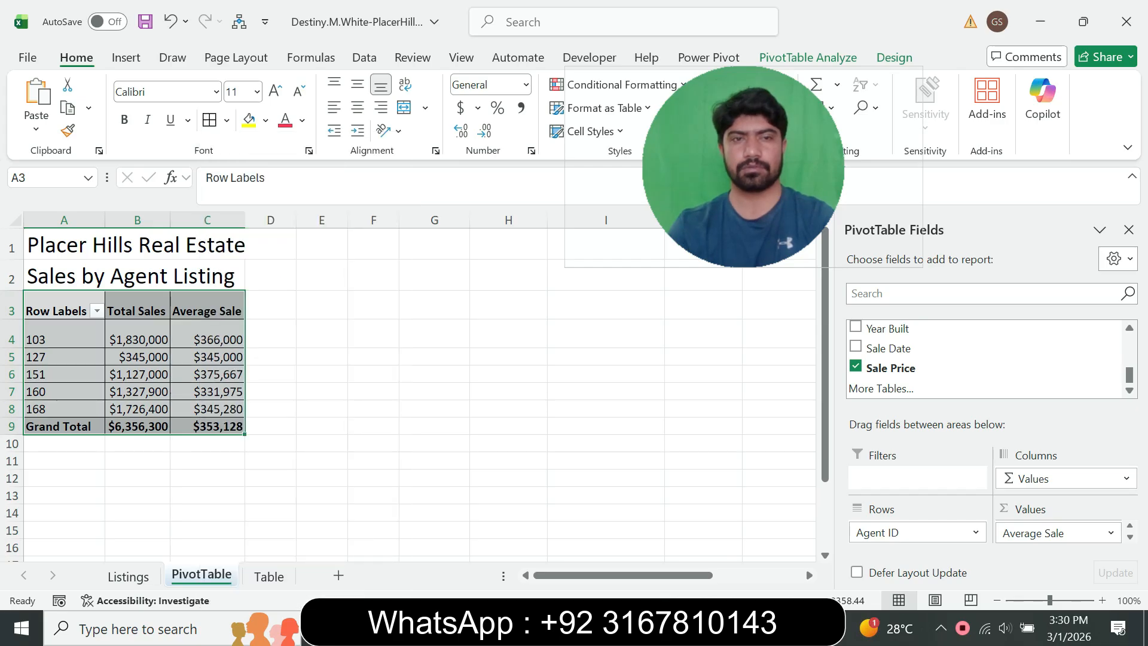
left_click(434, 409)
Compare the formatted PivotTable in Excel with Figure 4-125 in the SIMnet instructions
key("alt+Tab")
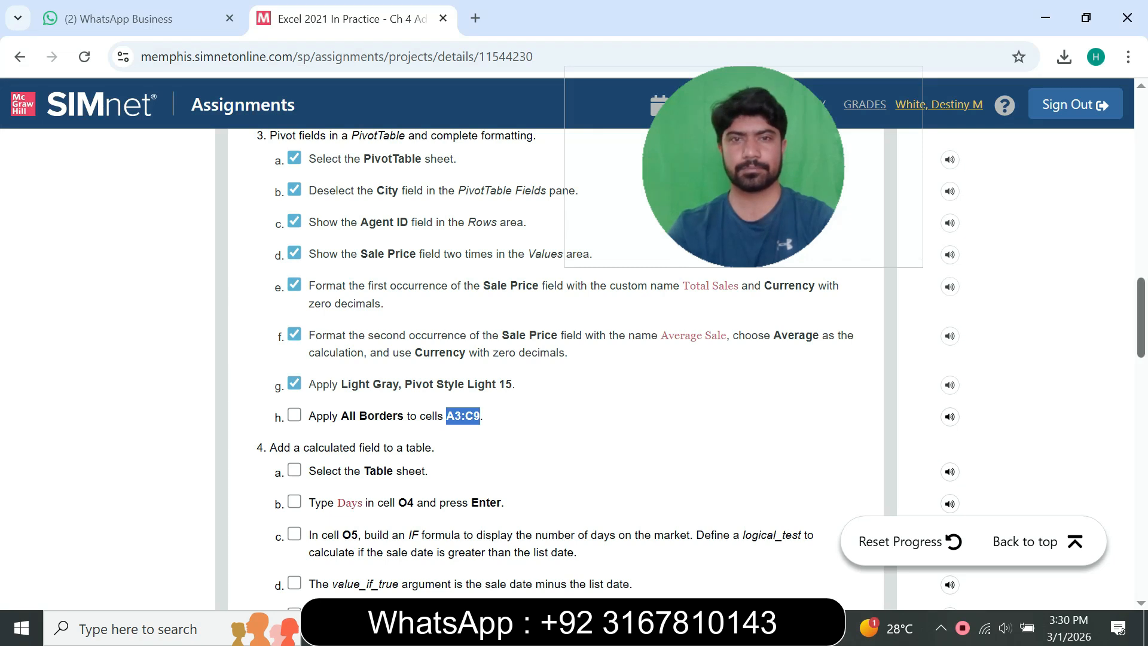
scroll(699, 368, "down", 3)
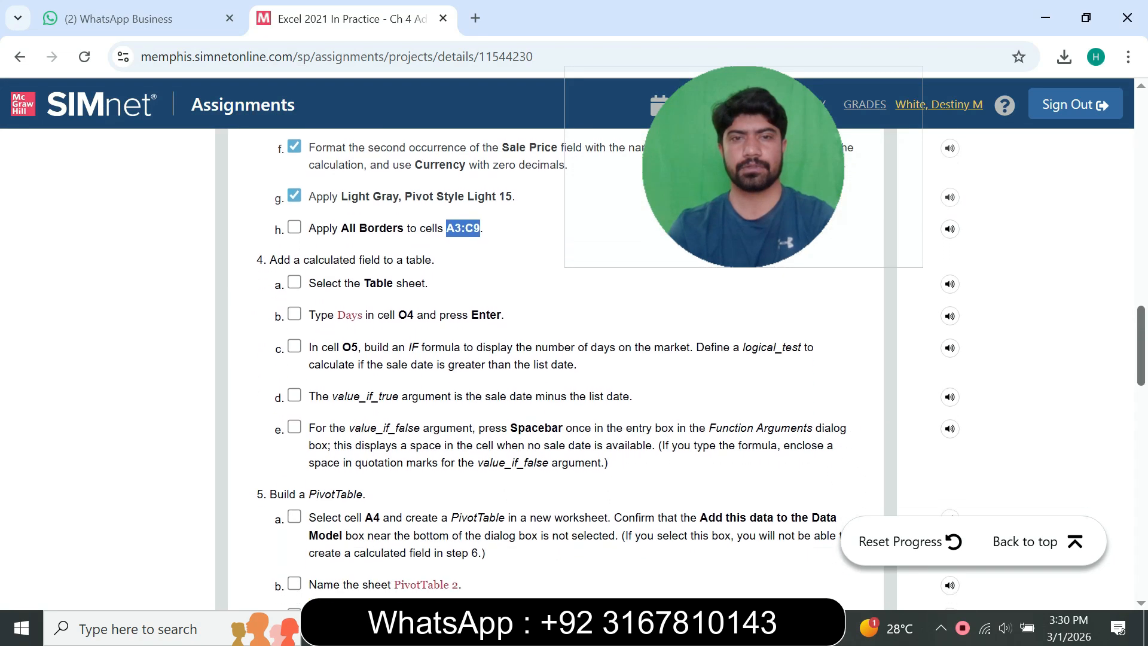
scroll(700, 368, "down", 1)
scroll(700, 368, "down", 9)
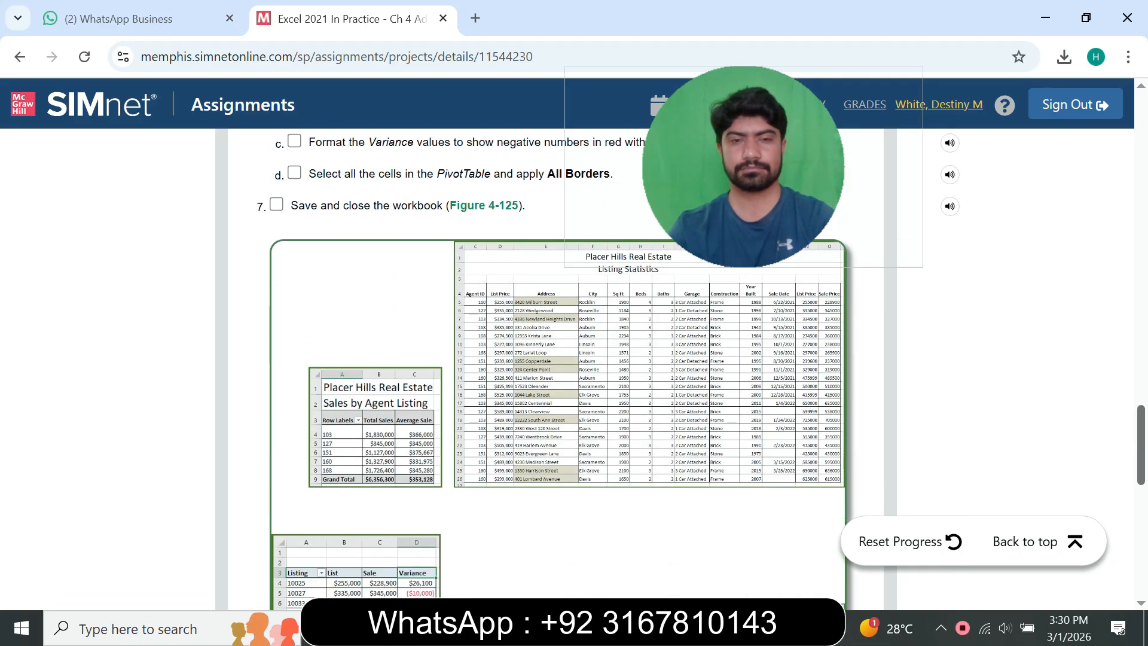
scroll(609, 369, "down", 1)
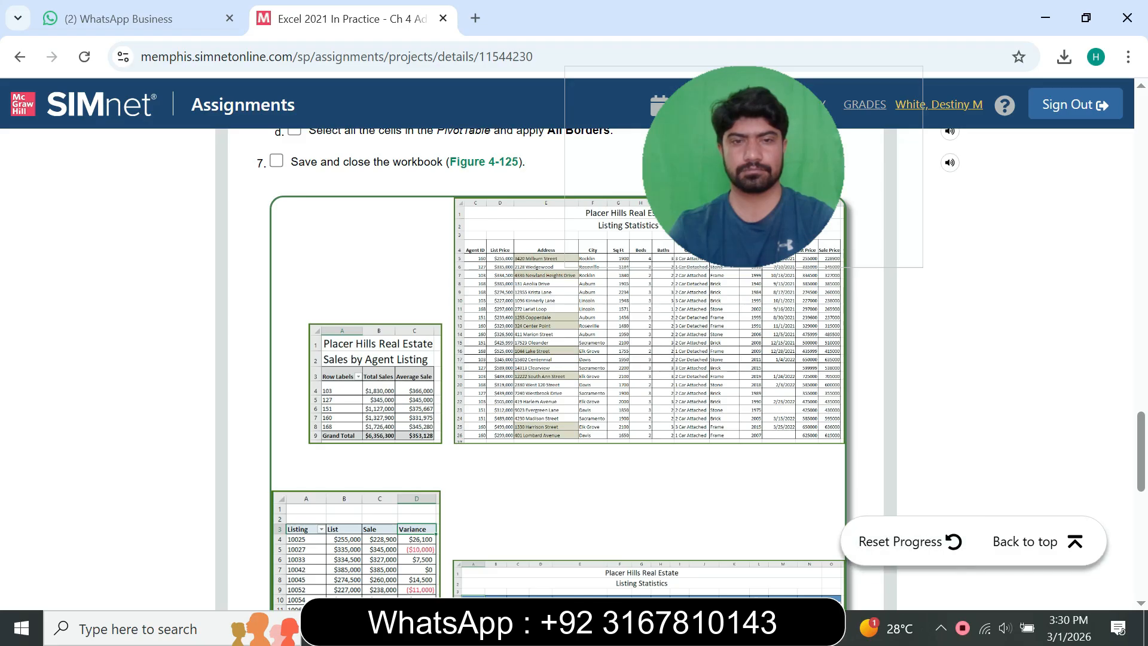
key("alt+Tab")
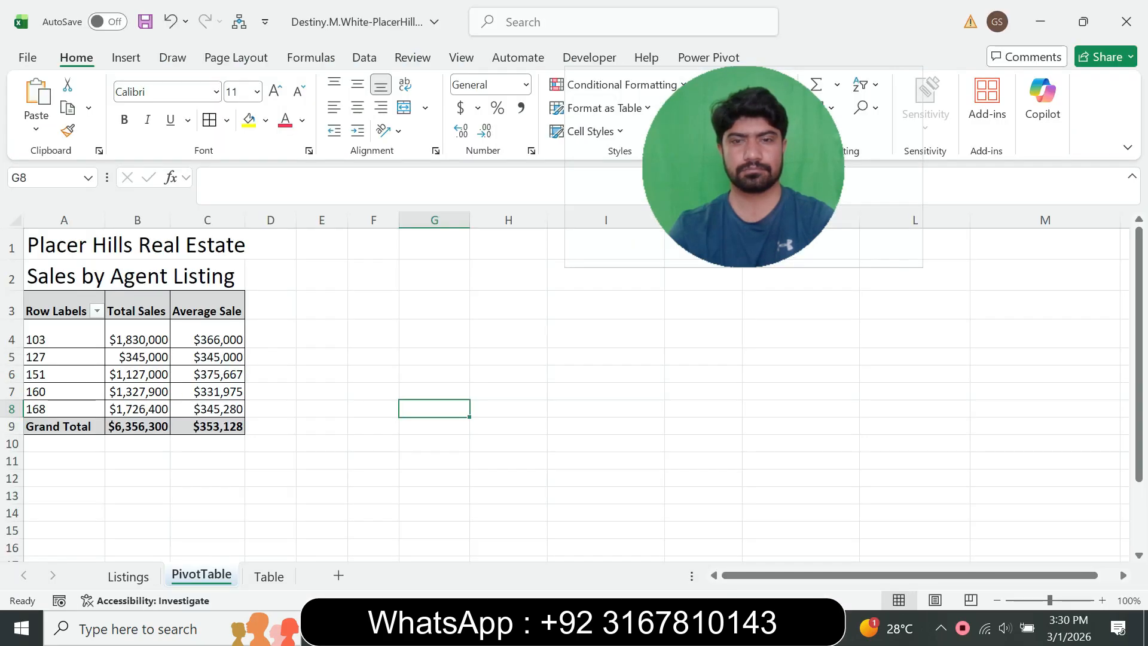
mouse_move(728, 628)
left_click(728, 545)
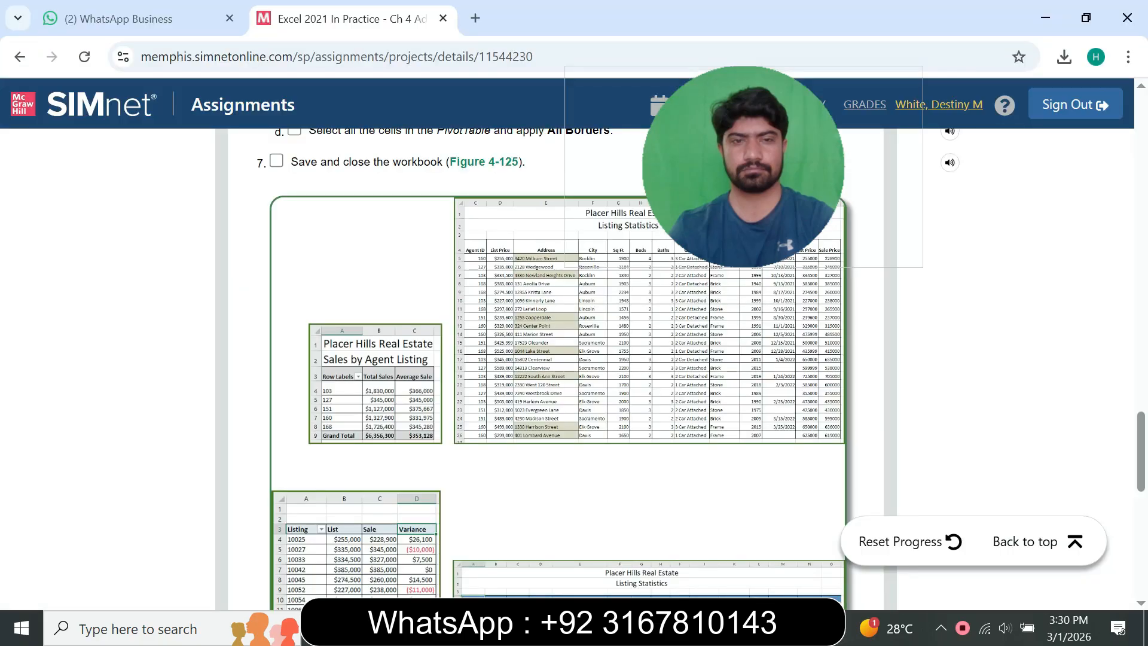
Check off step 4a in SIMnet's calculated field section and select the Table sheet in the Excel workbook
scroll(562, 365, "up", 10)
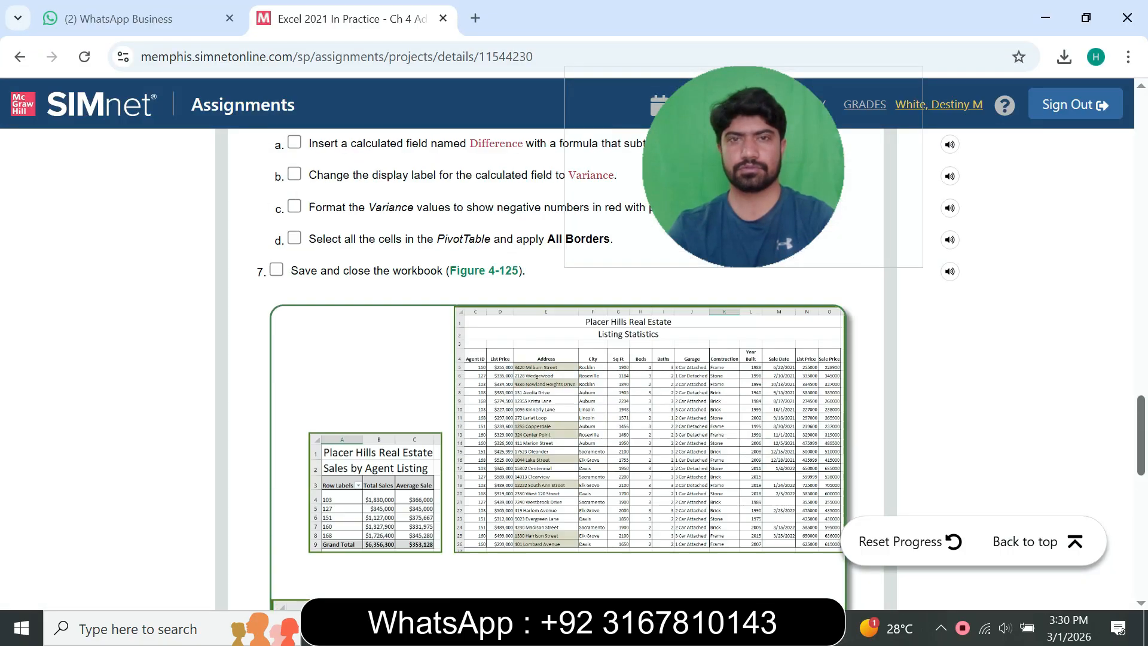
scroll(562, 364, "down", 1)
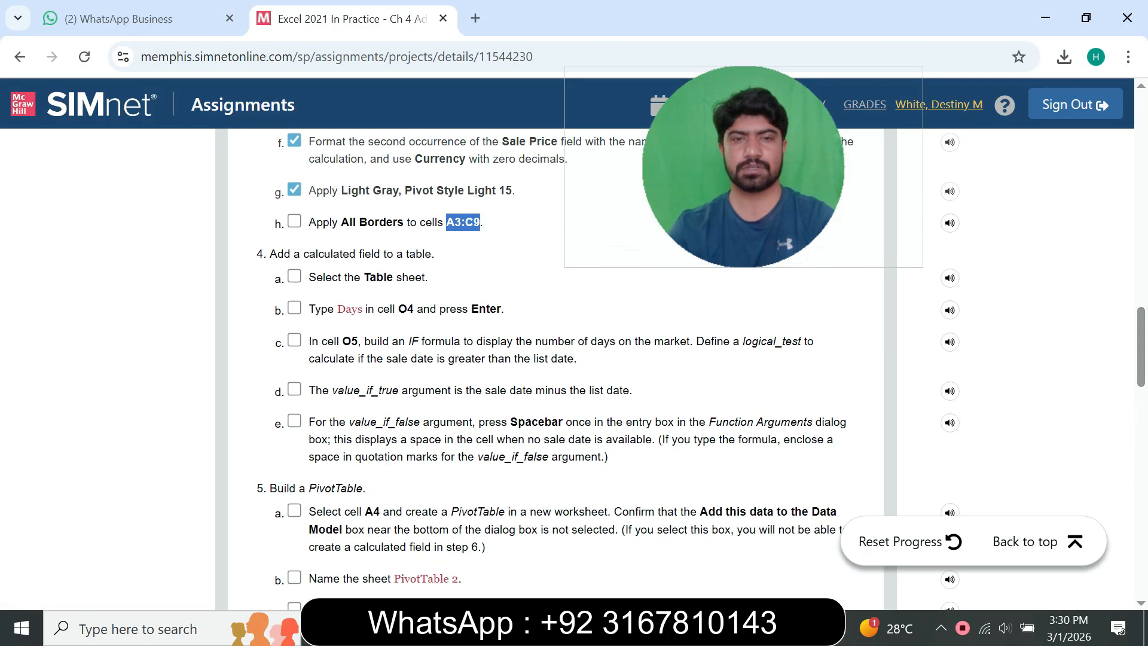
left_click_drag(608, 457, 270, 254)
left_click(270, 253)
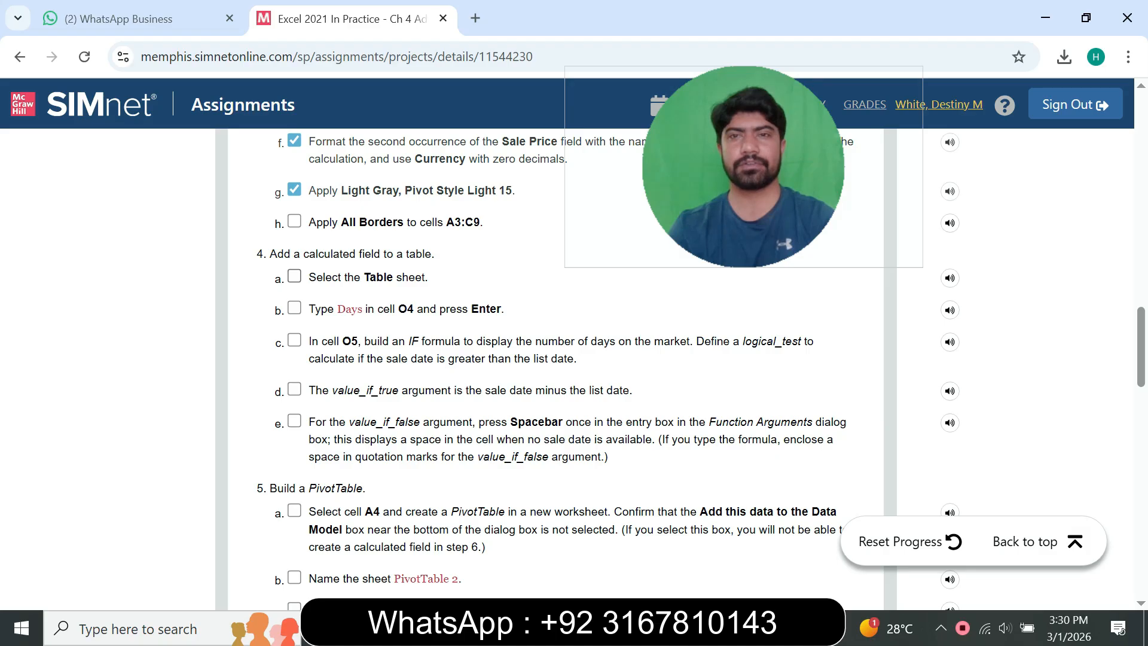
left_click(295, 277)
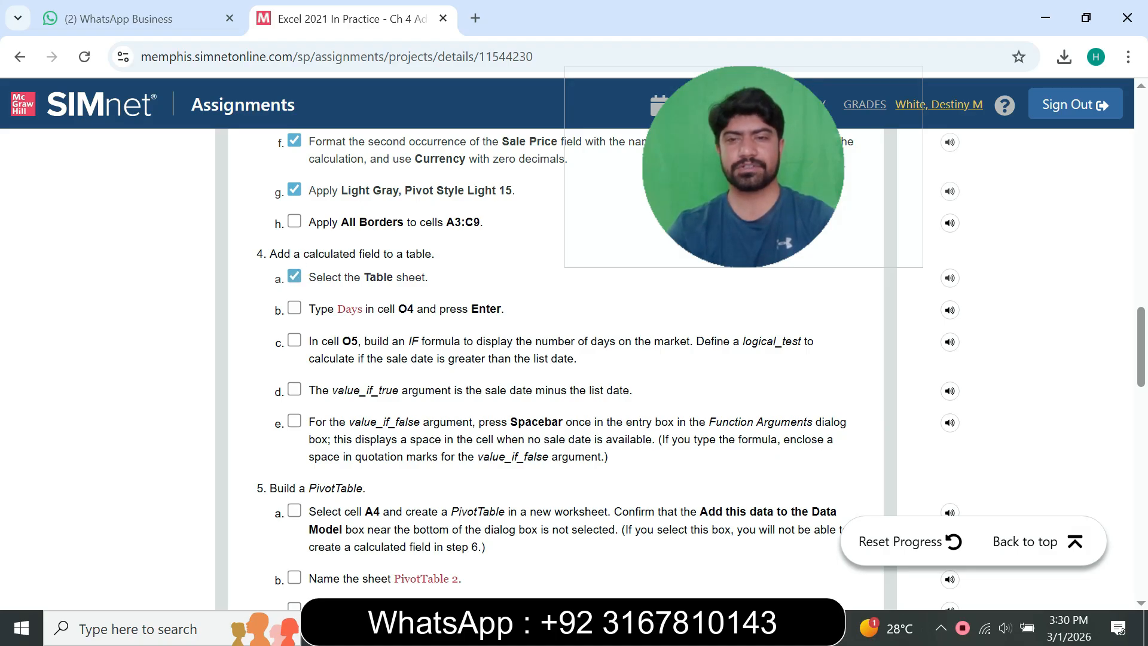
key("alt+Tab")
left_click(269, 576)
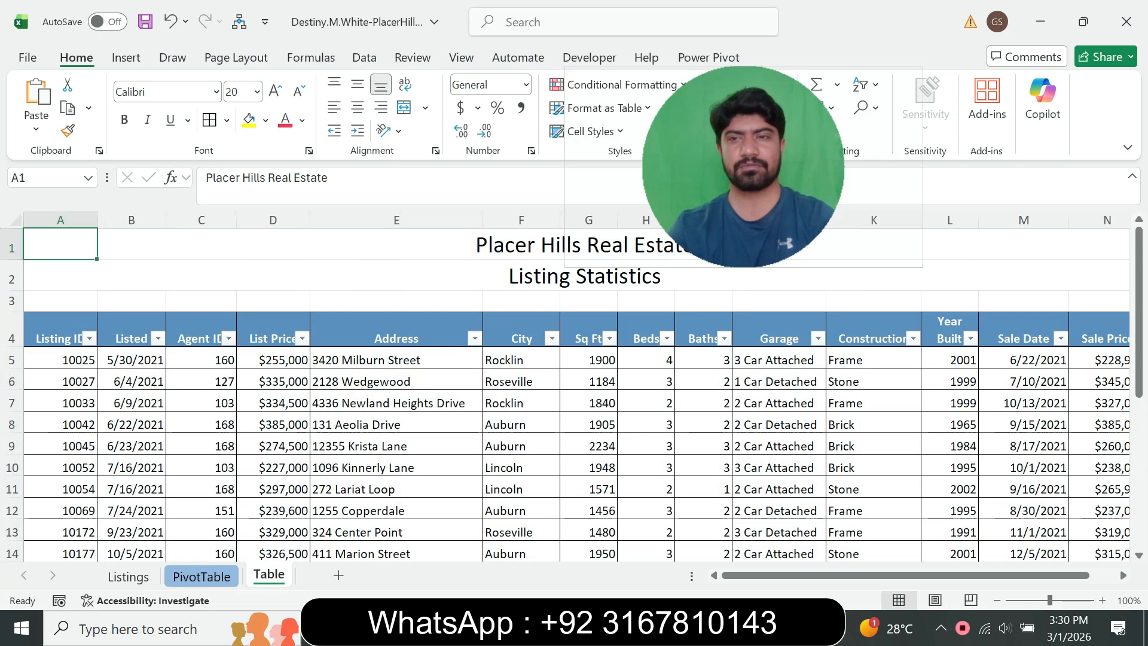
key("alt+Tab")
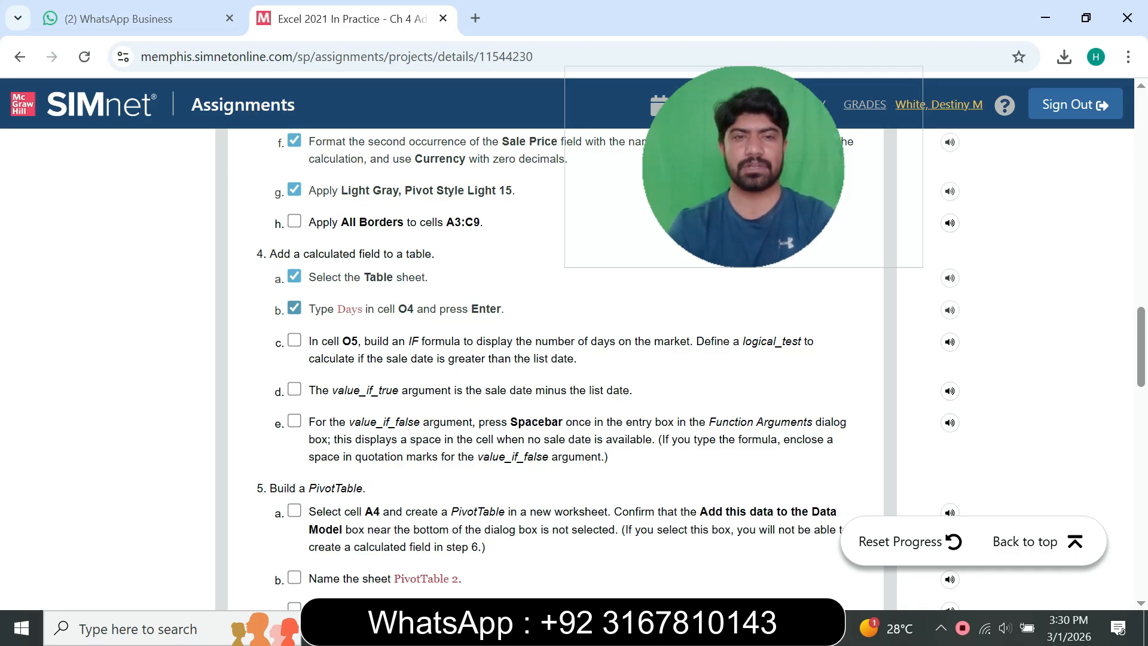
Switch from SIMnet step 4b to Excel and enter the header Days in cell O4 of the Table sheet
left_click_drag(337, 309, 363, 309)
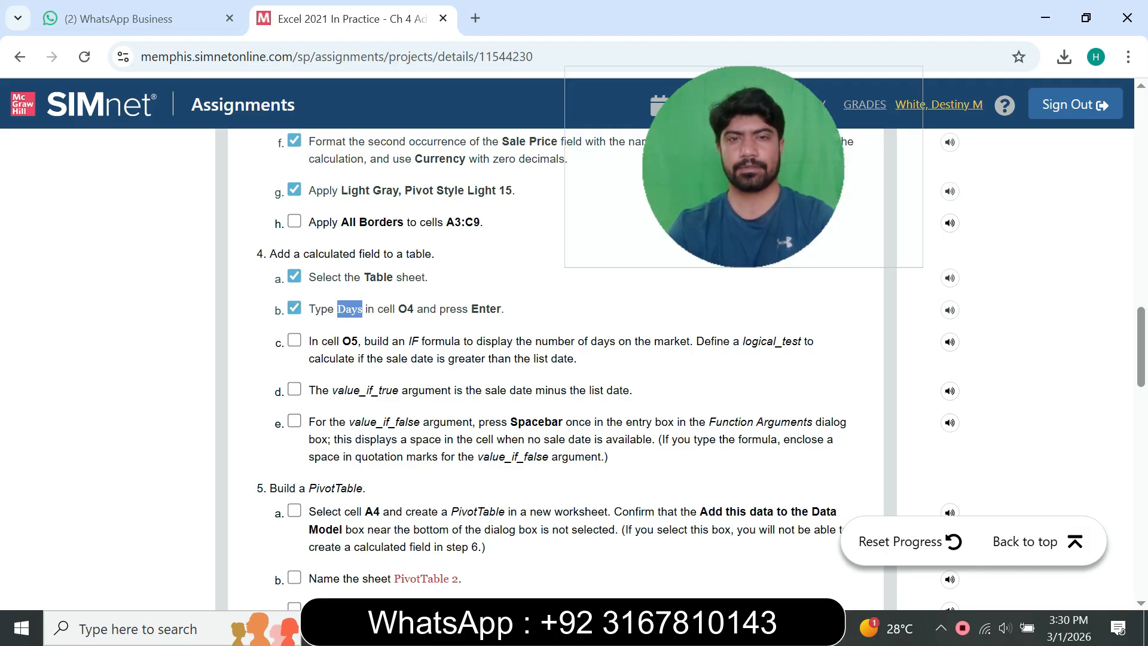
key("alt+Tab")
left_click_drag(887, 576, 912, 575)
left_click(1100, 329)
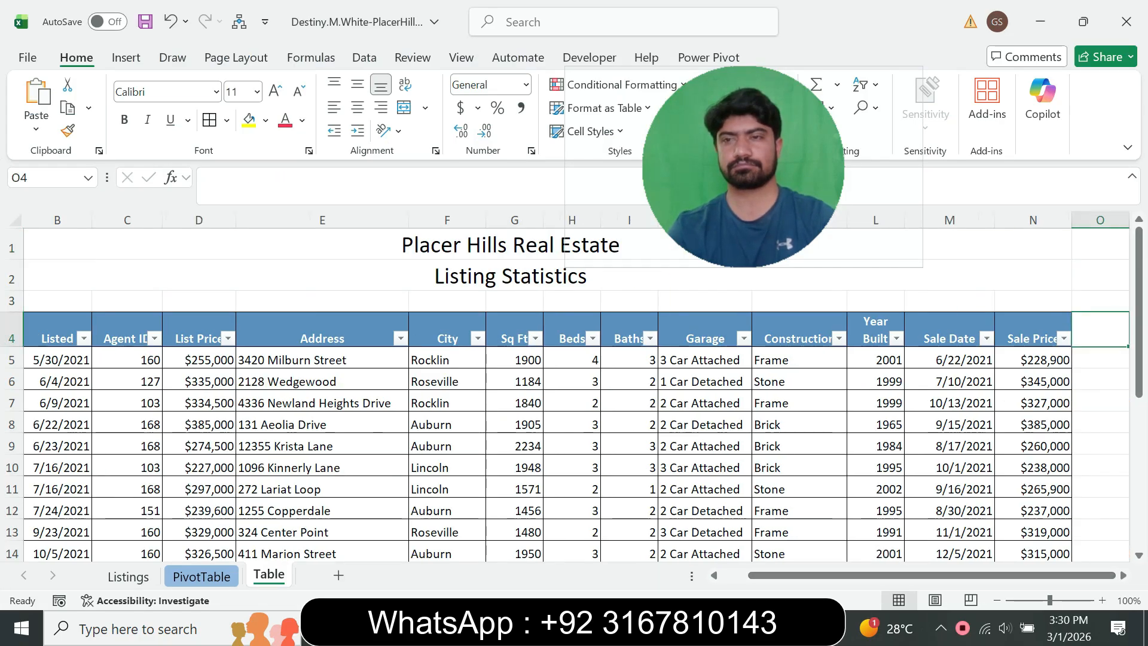
type("Days")
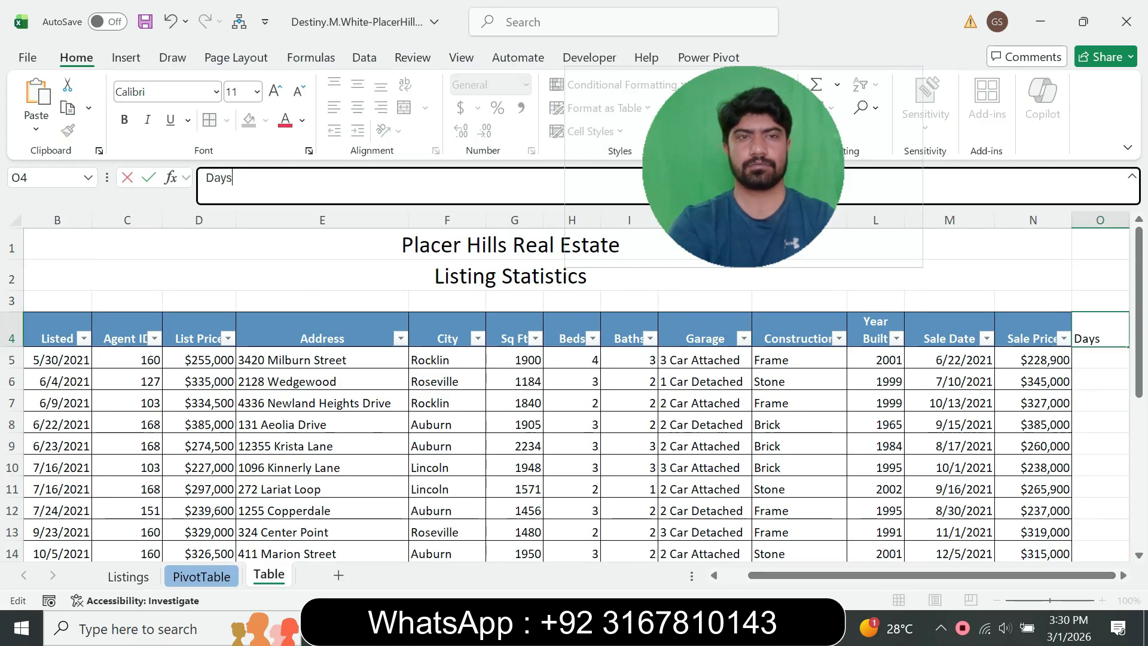
key("Return")
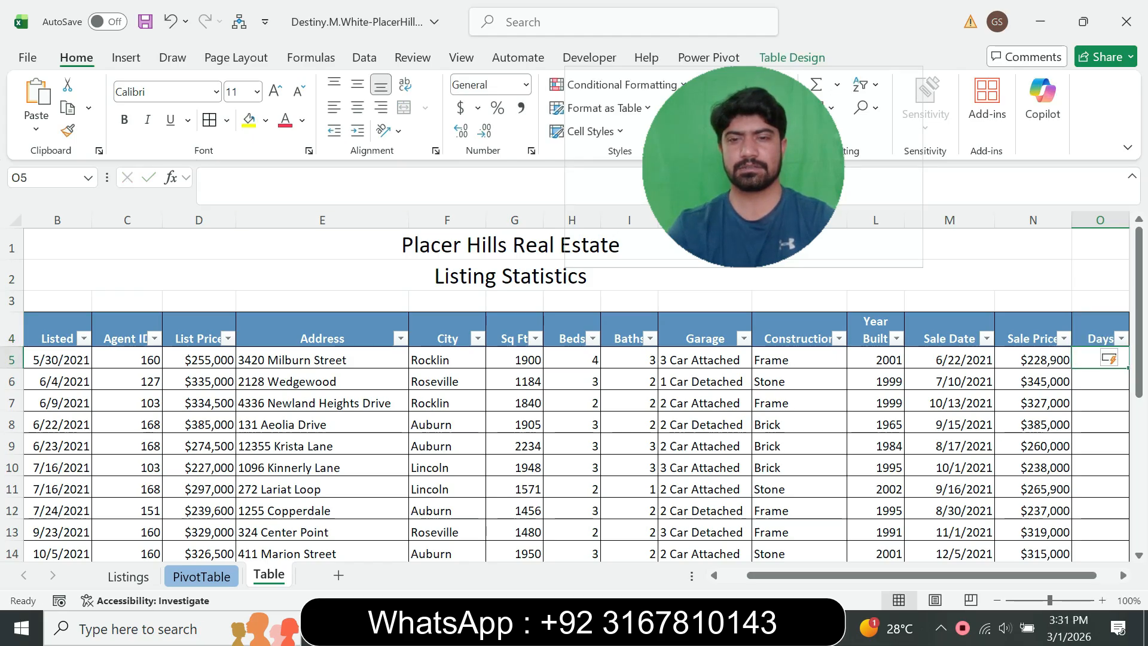
Check off step 4c in SIMnet's calculated field section and return to the Table sheet in Excel
key("alt+Tab")
left_click(295, 340)
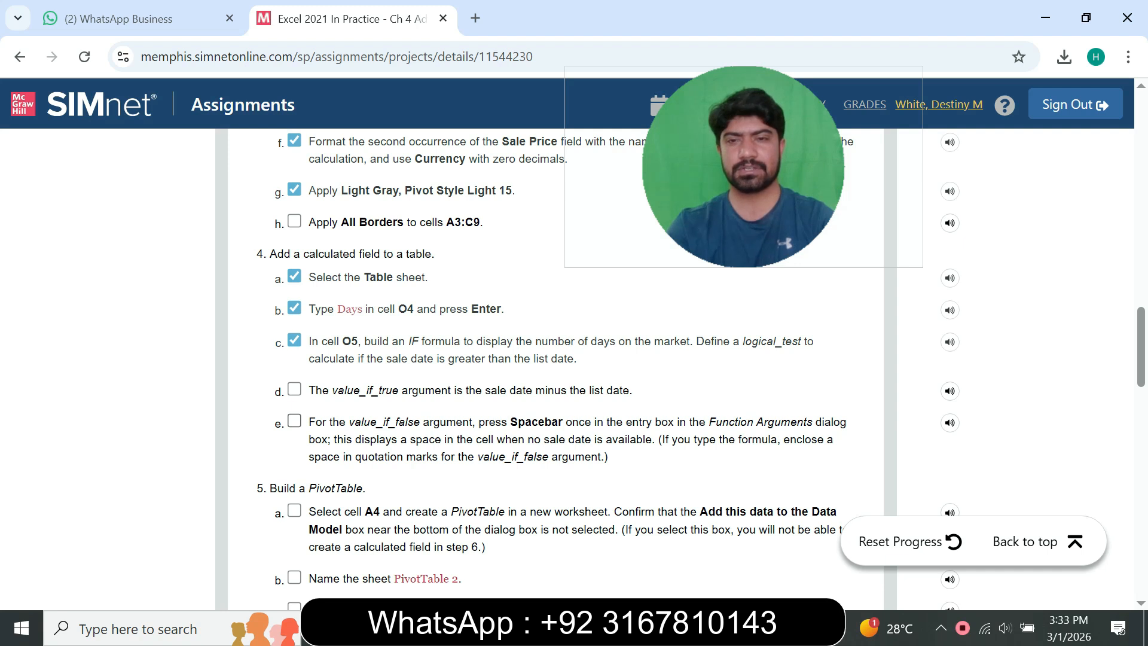
mouse_move(772, 628)
left_click(773, 557)
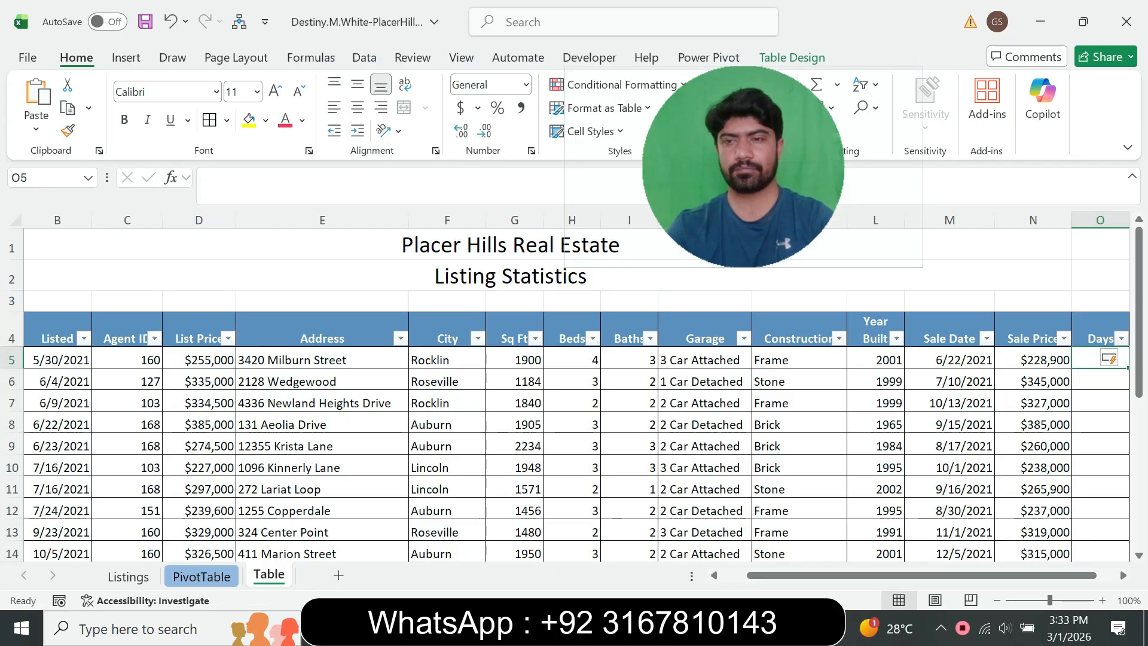
Inspect the IF formula in cell O5 of the Days column and re-enter it as it stands
left_click_drag(922, 575, 940, 575)
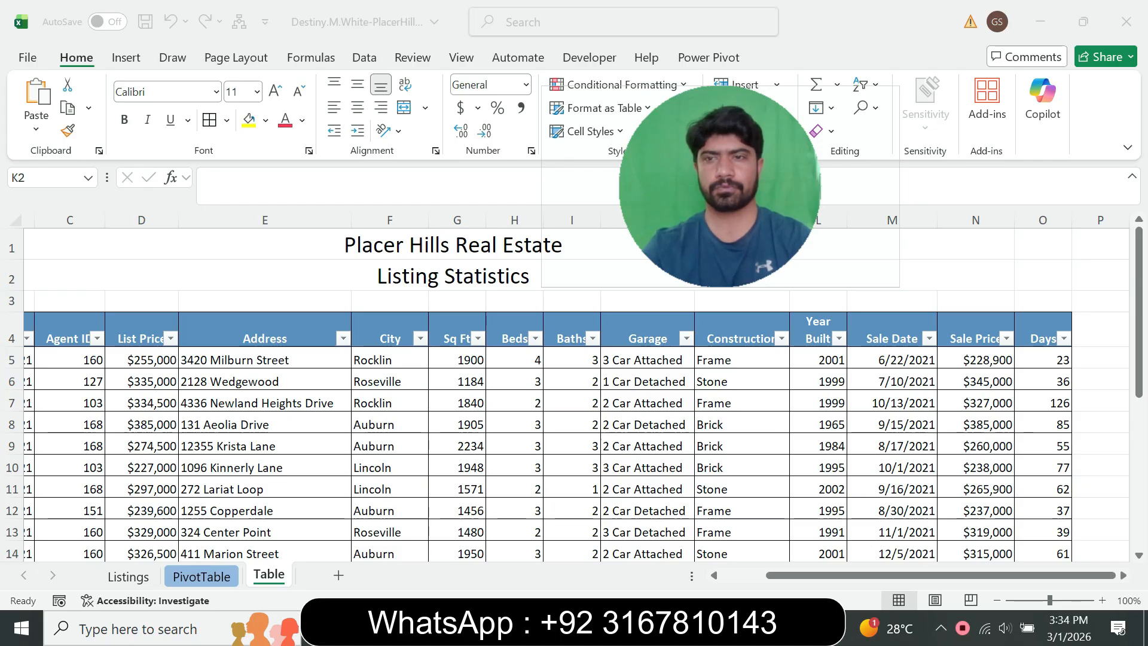
double_click(742, 275)
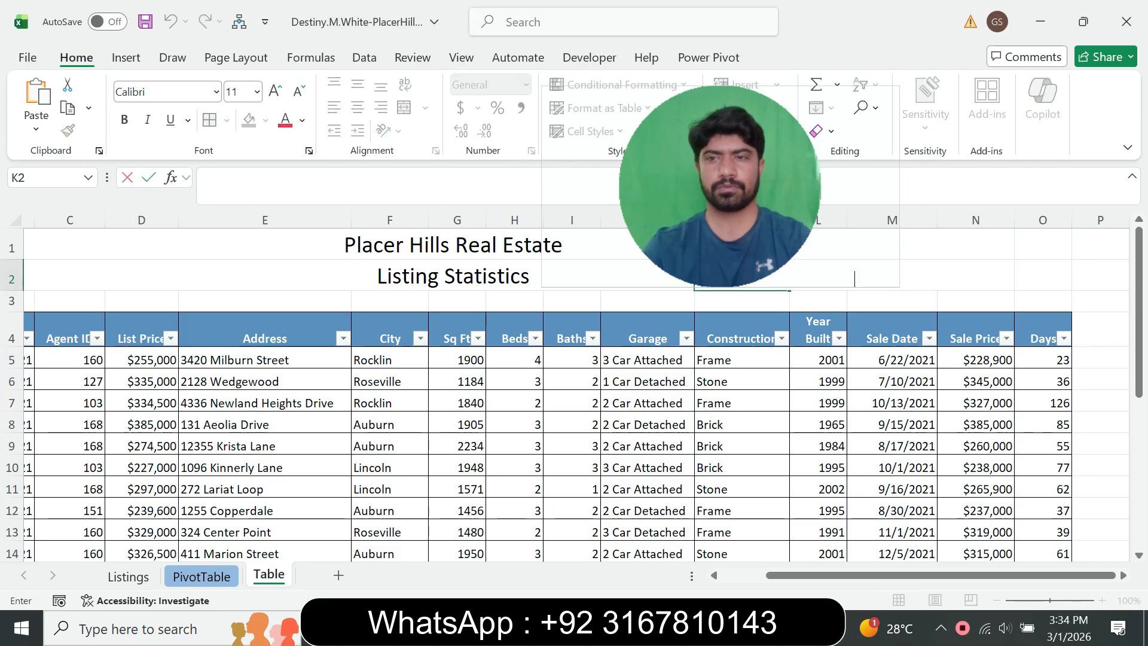
left_click(1043, 360)
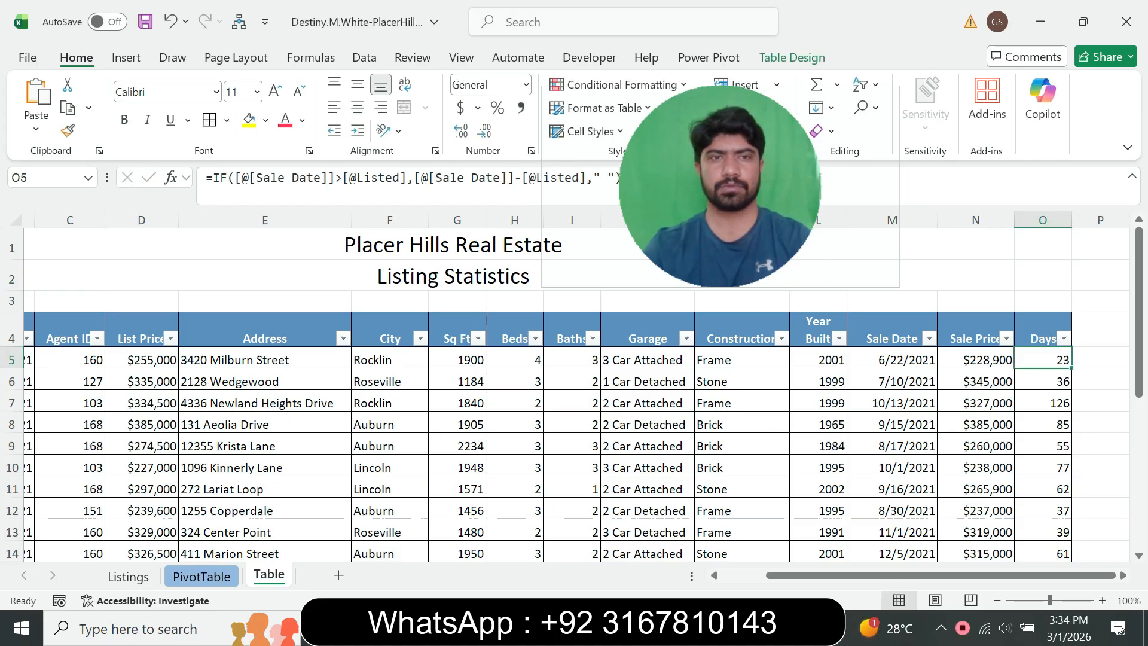
key("F2")
key("Return")
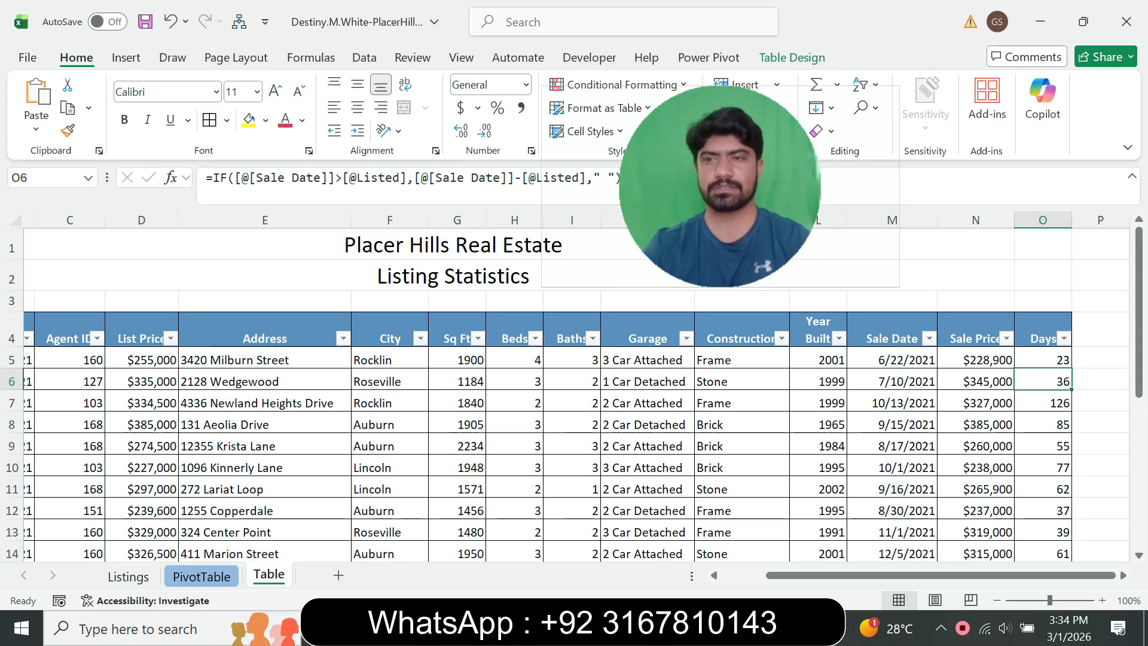
Switch to SIMnet and review the project checklist, the remaining steps 5 to 9, Figure 4-125 and the upload section
key("alt+Tab")
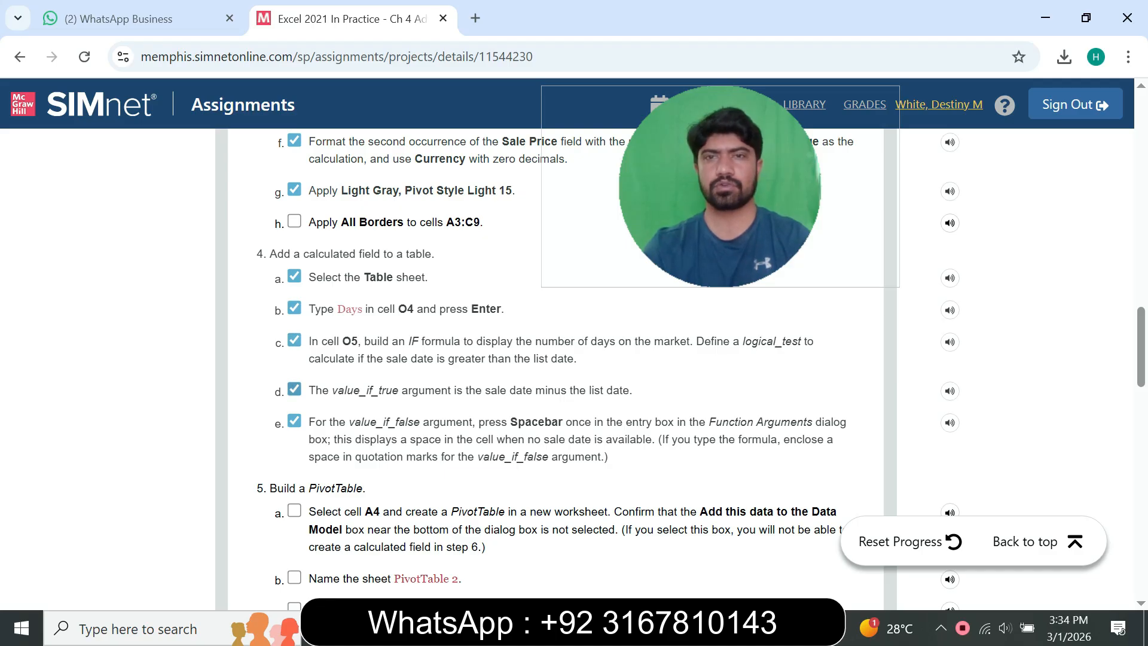
scroll(556, 359, "down", 2)
scroll(556, 359, "down", 15)
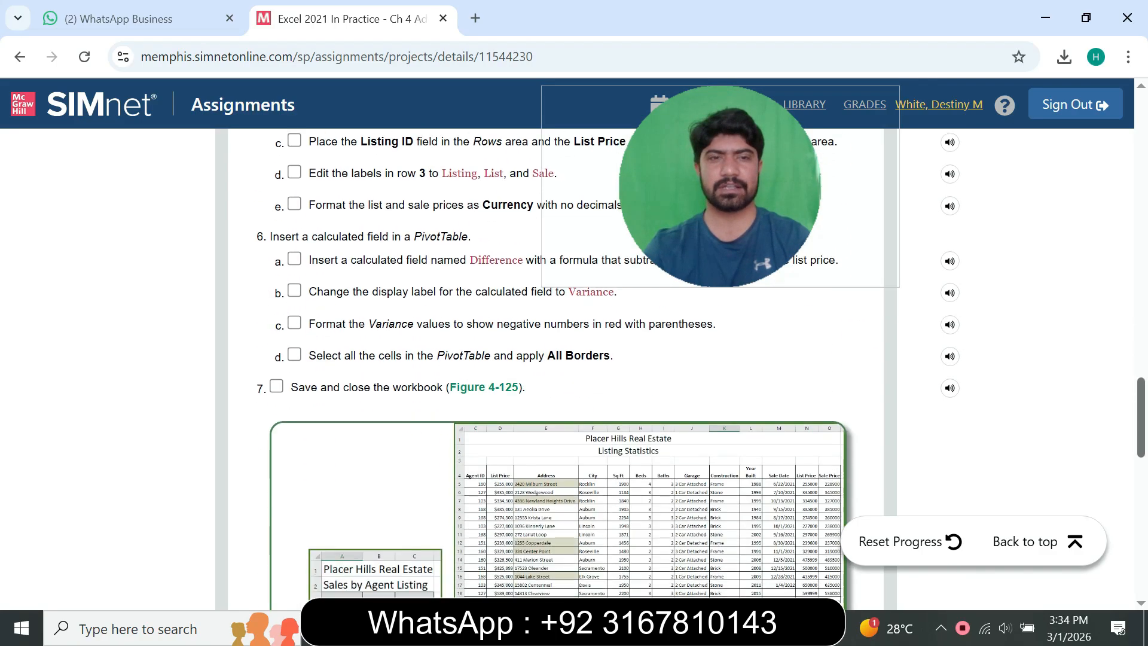
scroll(557, 358, "up", 15)
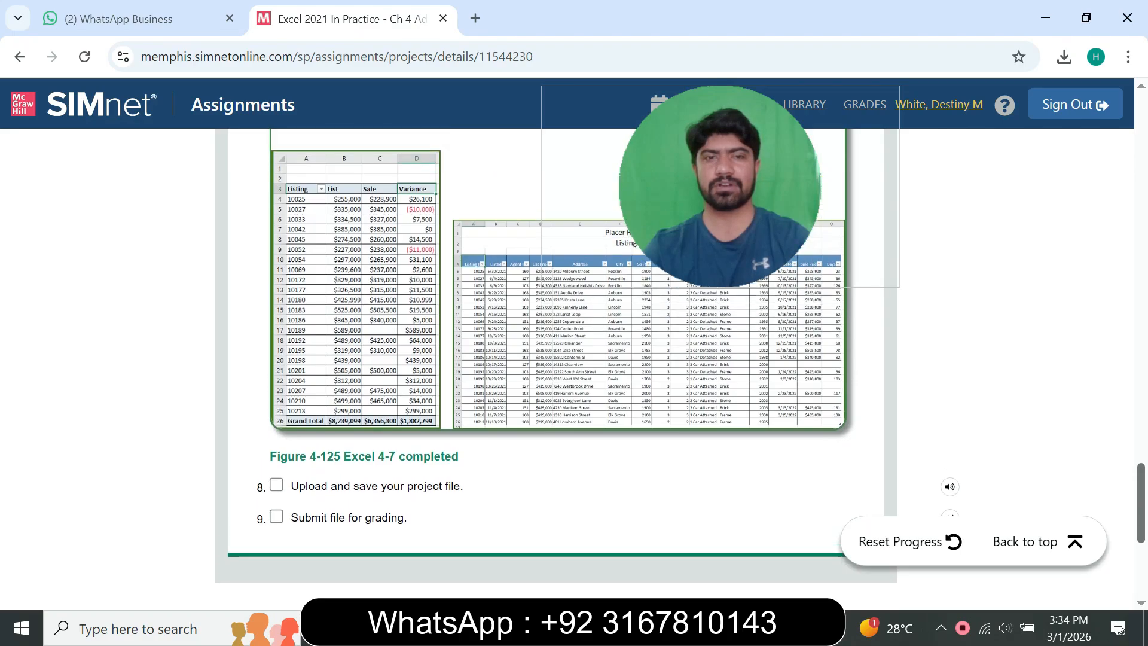
left_click_drag(1141, 359, 1141, 359)
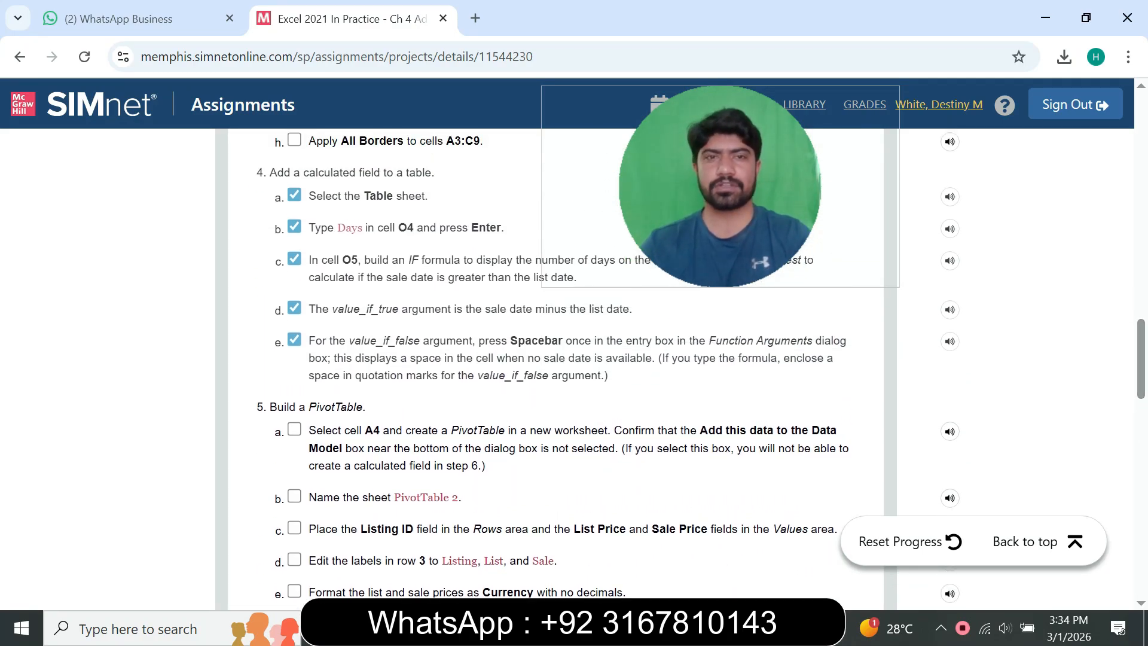
left_click_drag(1141, 358, 1141, 134)
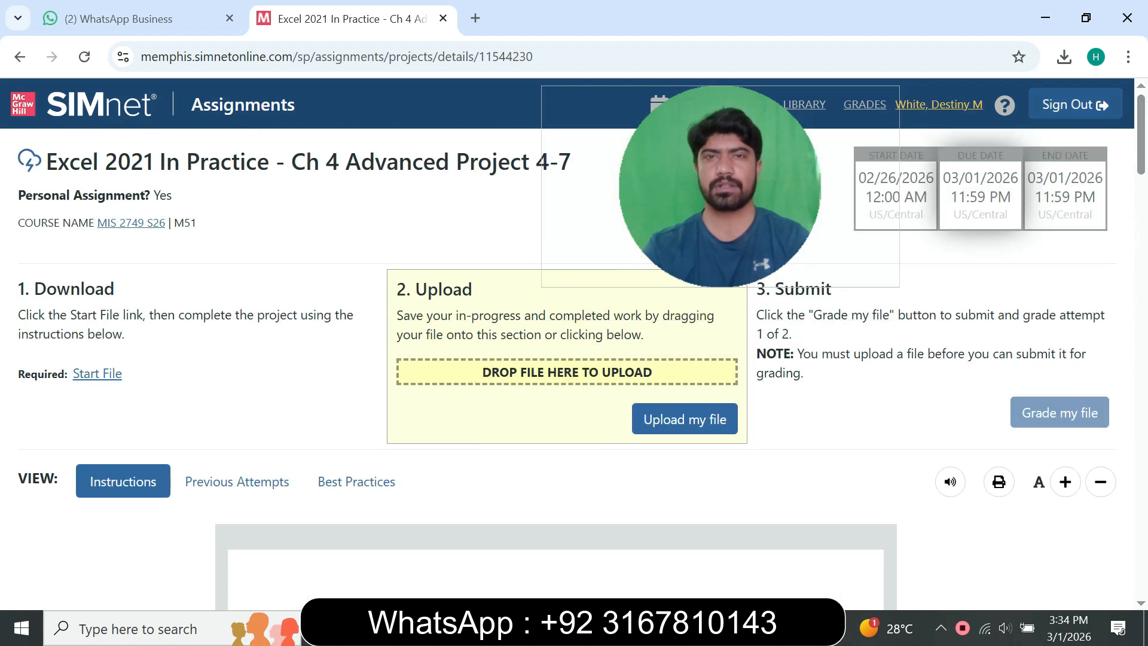
left_click_drag(721, 186, 769, 282)
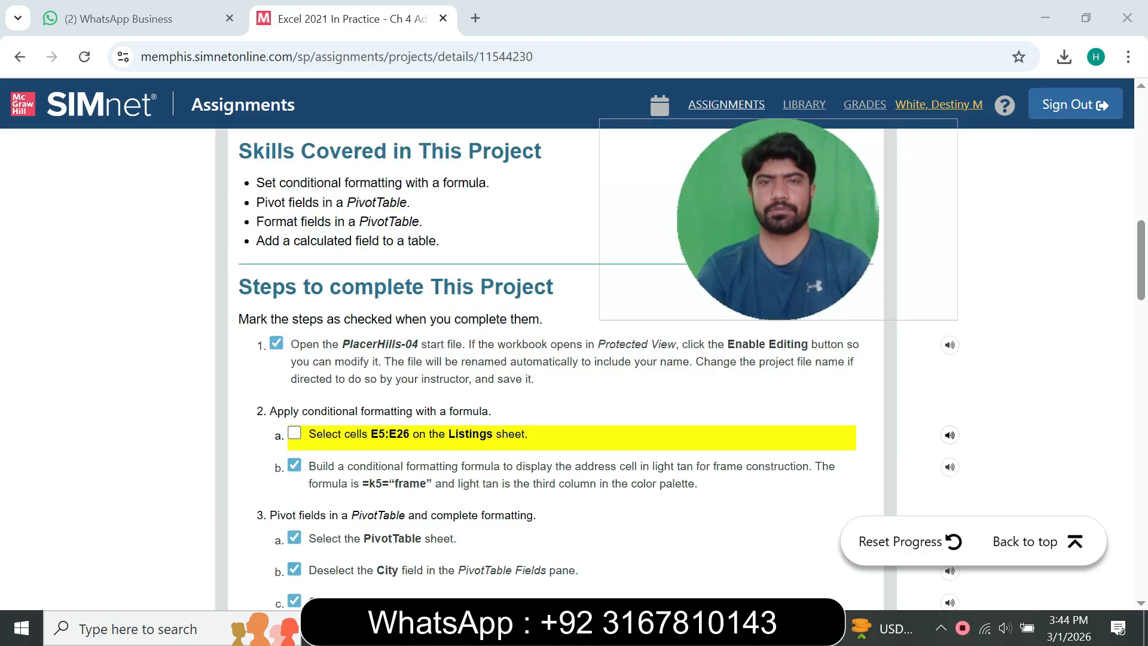
scroll(556, 358, "down", 6)
scroll(556, 359, "down", 15)
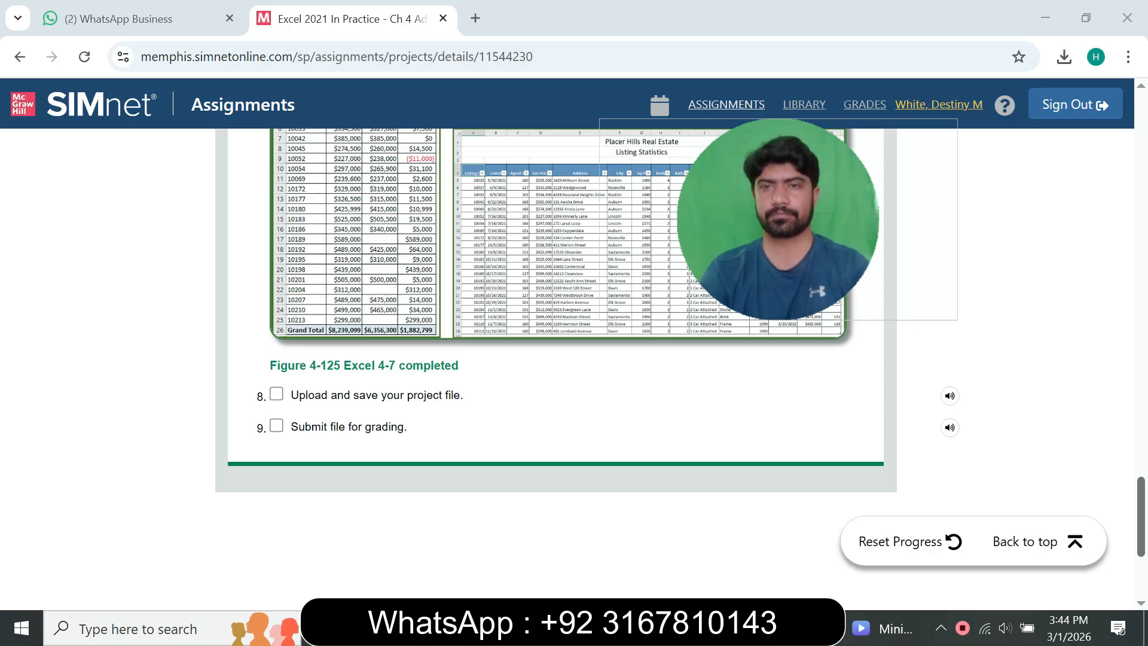
scroll(557, 359, "up", 20)
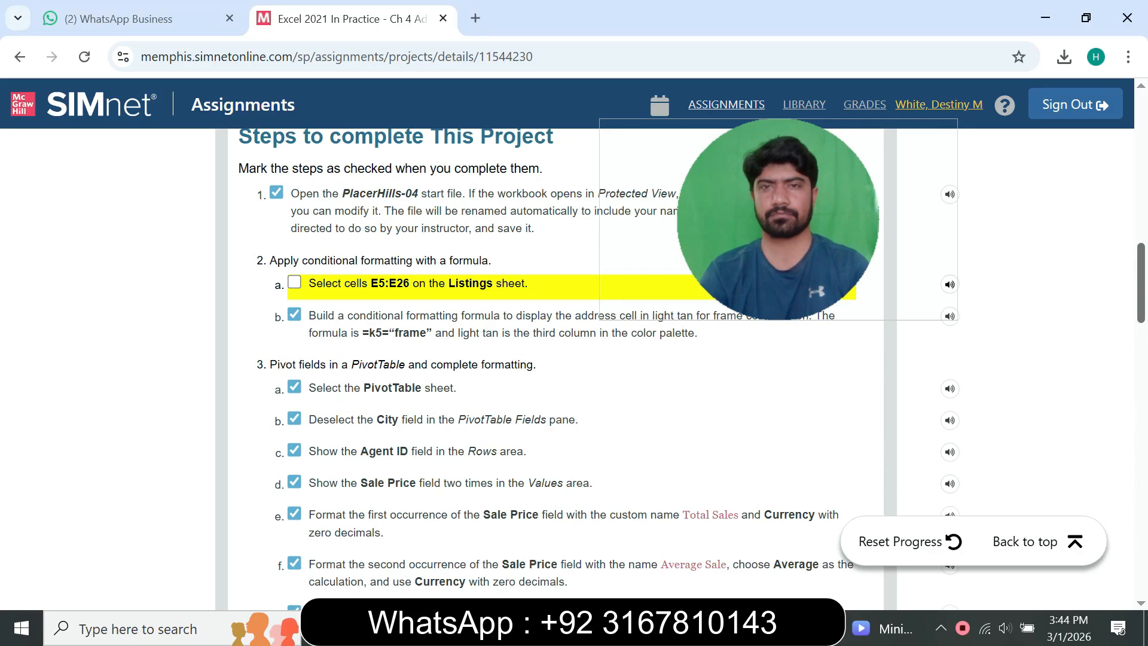
scroll(574, 359, "up", 4)
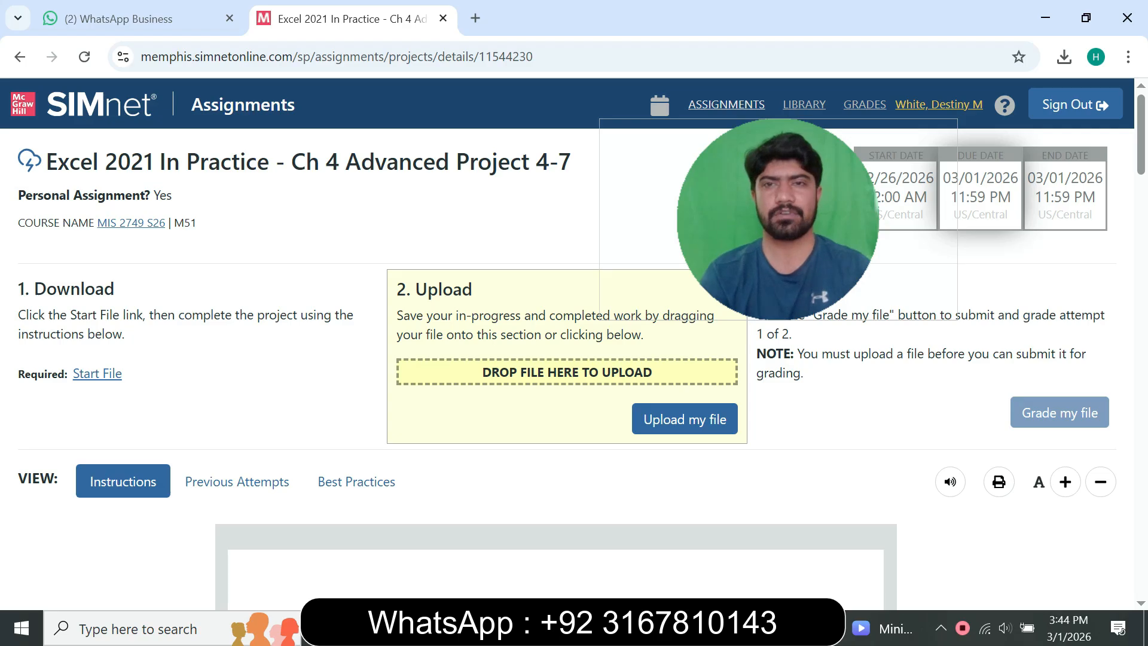
Switch to Excel, save the PlacerHills-04 workbook in the student's folder on the Desktop, and close it
key("alt+Tab")
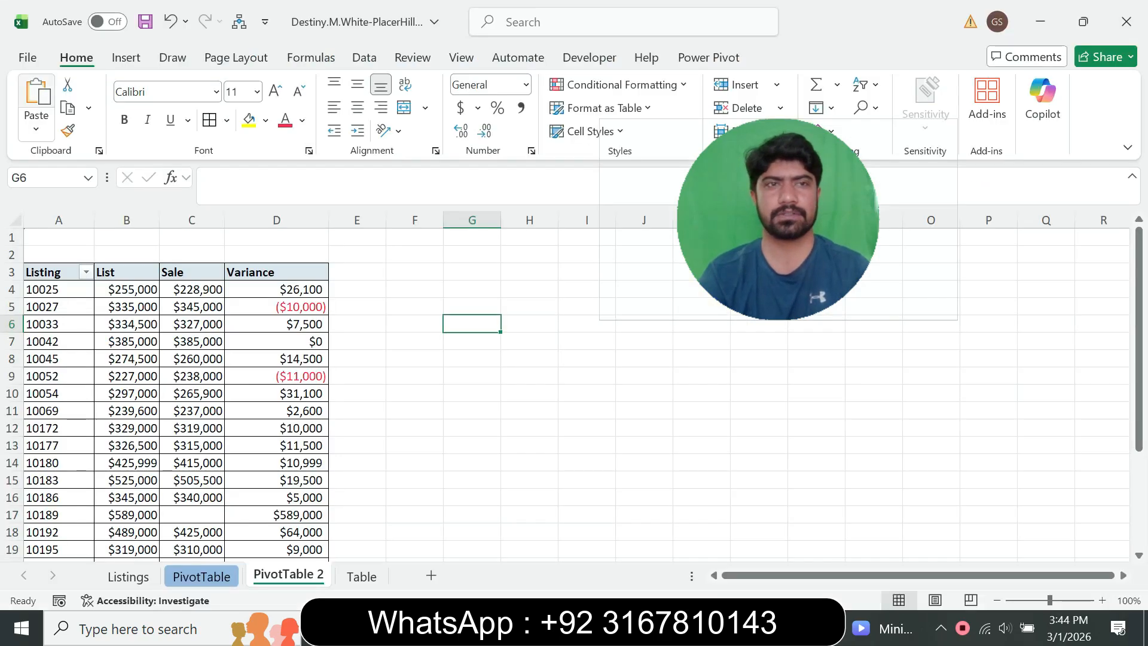
left_click(28, 57)
left_click(58, 335)
left_click(249, 502)
left_click(72, 148)
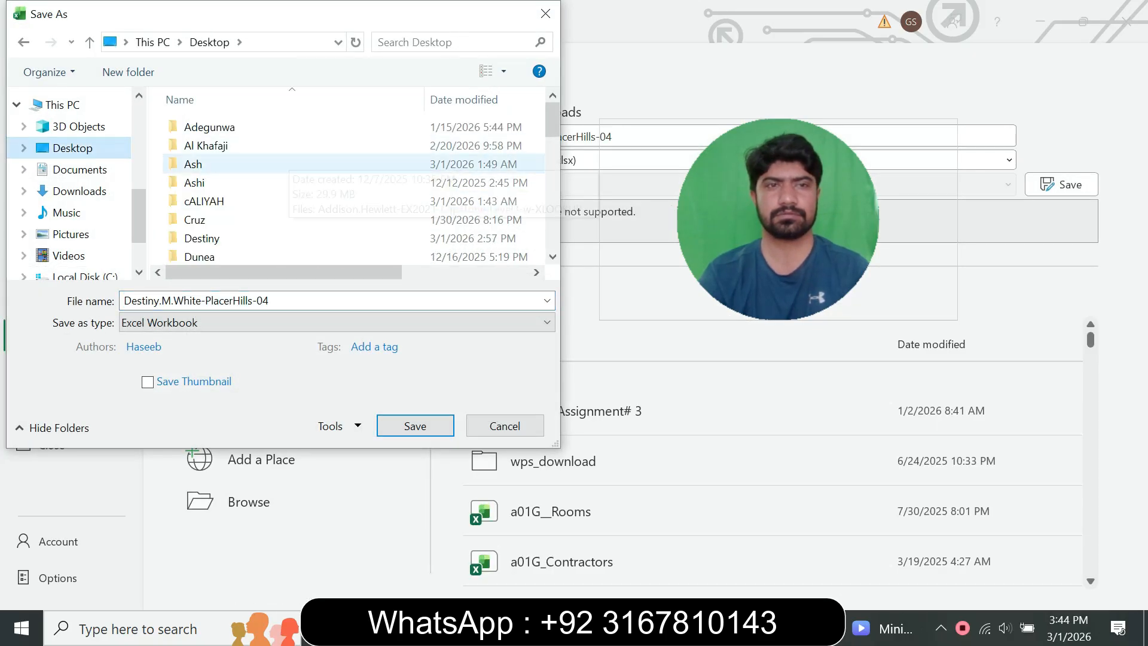
double_click(341, 238)
key("Return")
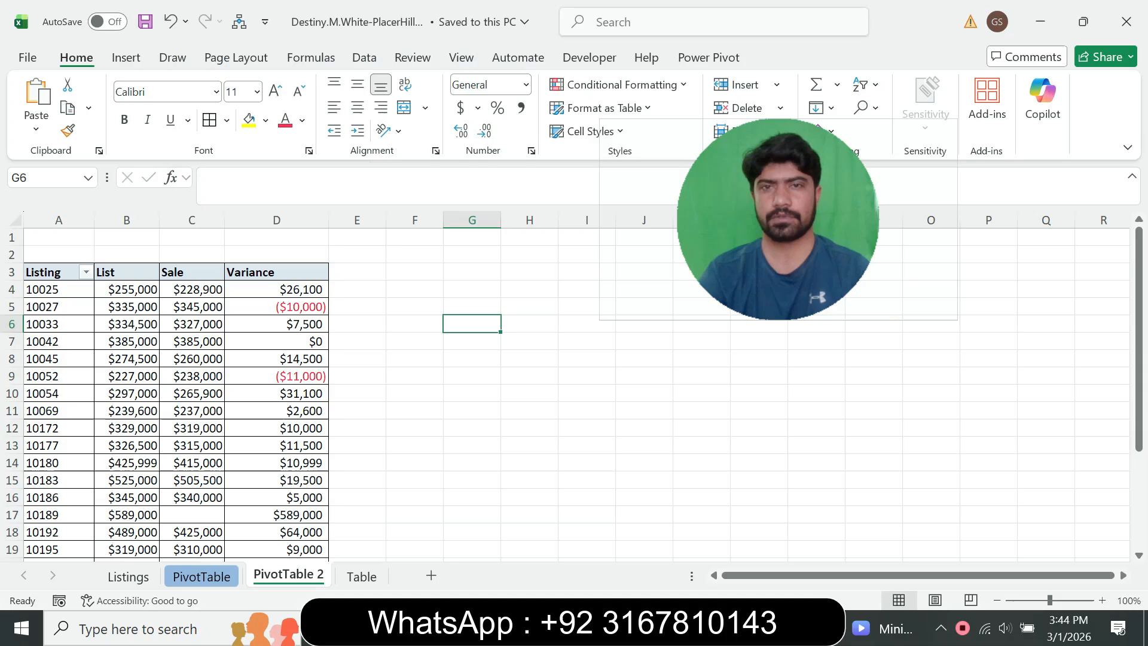
left_click(1127, 22)
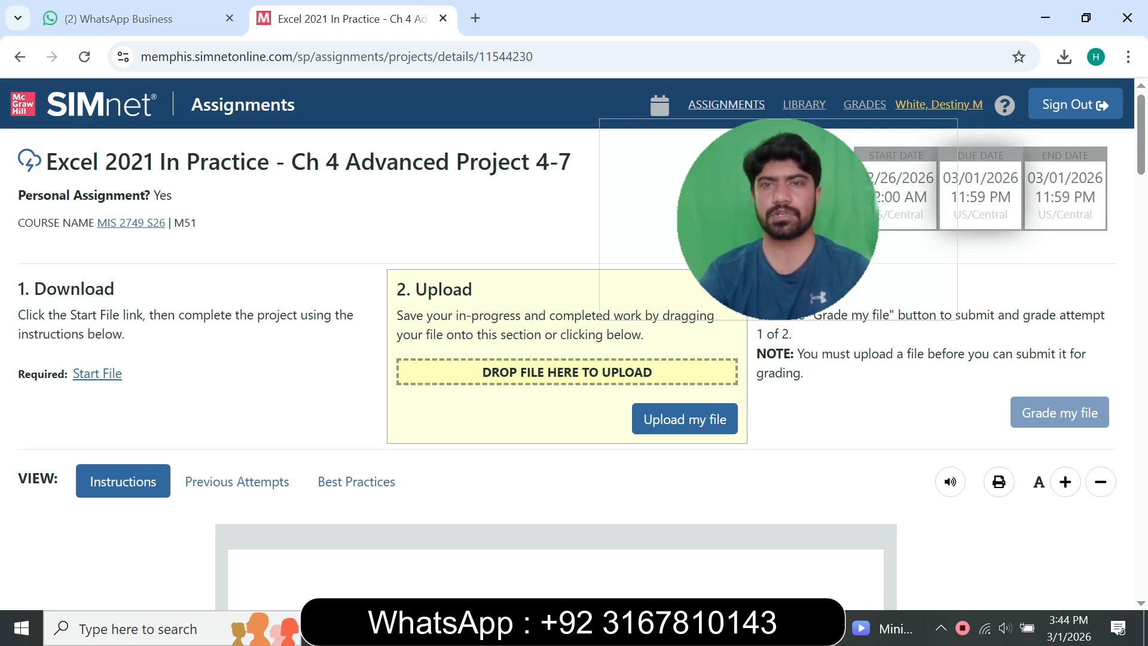
Upload the saved PlacerHills-04 workbook to SIMnet and submit it for grading, then highlight the score in the results
left_click(685, 420)
left_click(257, 127)
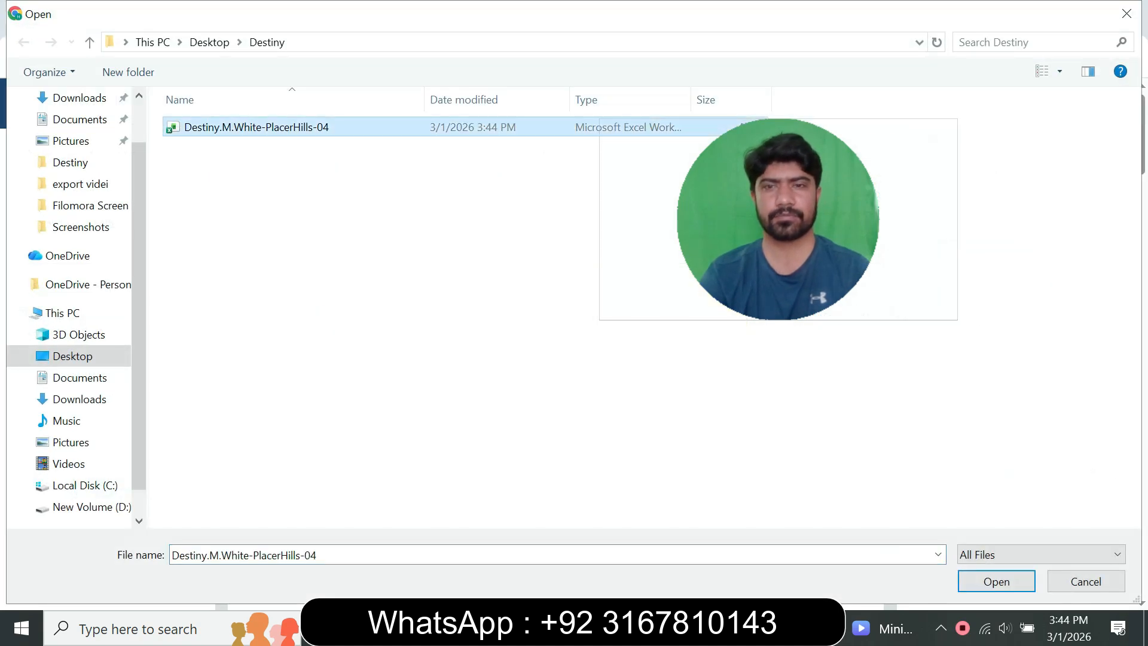
left_click(996, 581)
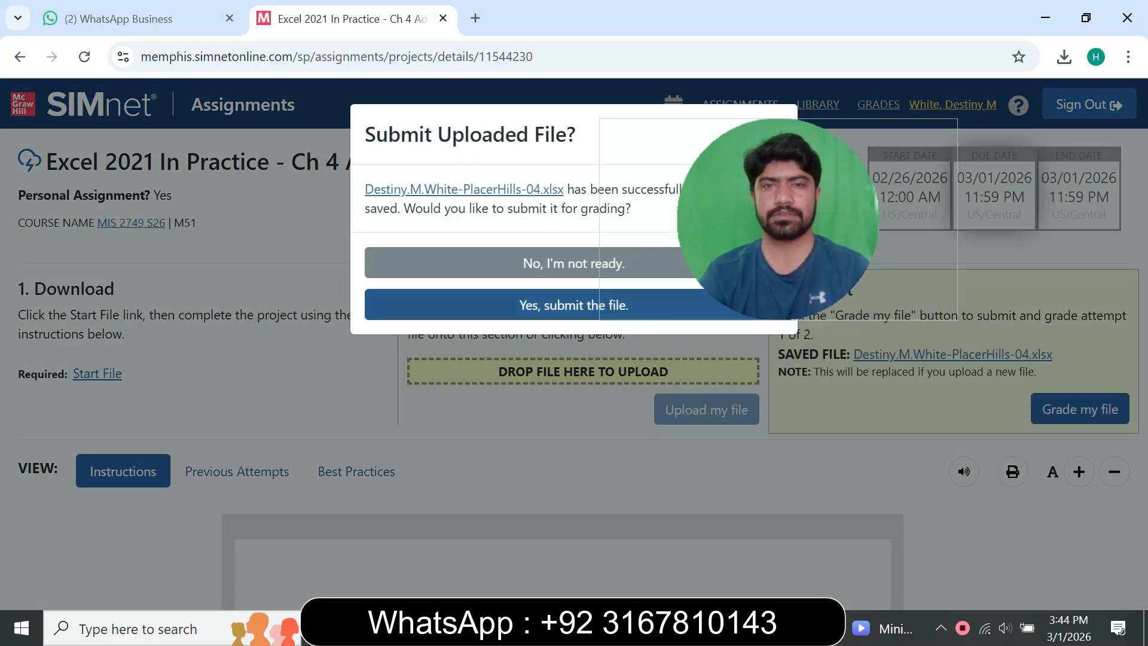
left_click(574, 305)
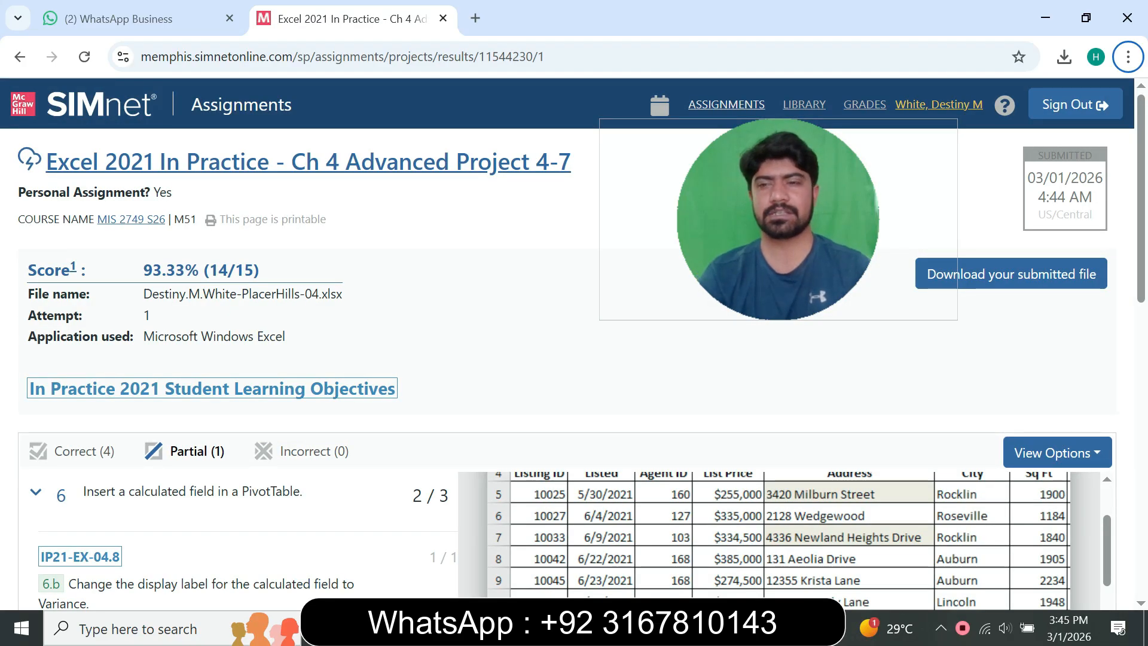
left_click_drag(142, 271, 261, 271)
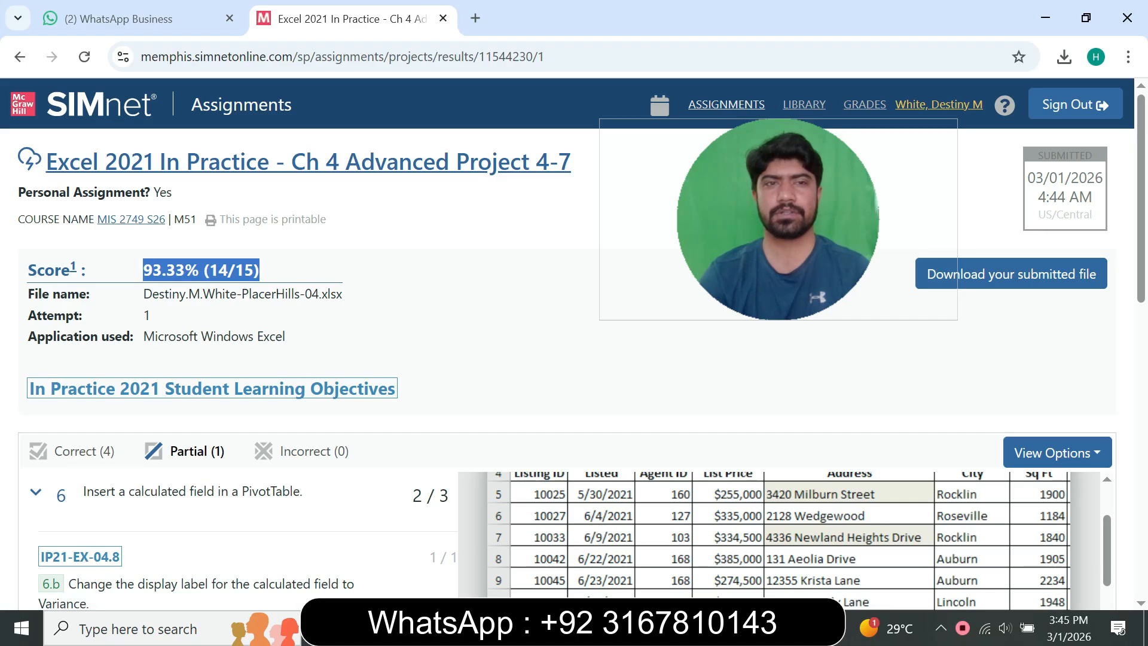
left_click(419, 263)
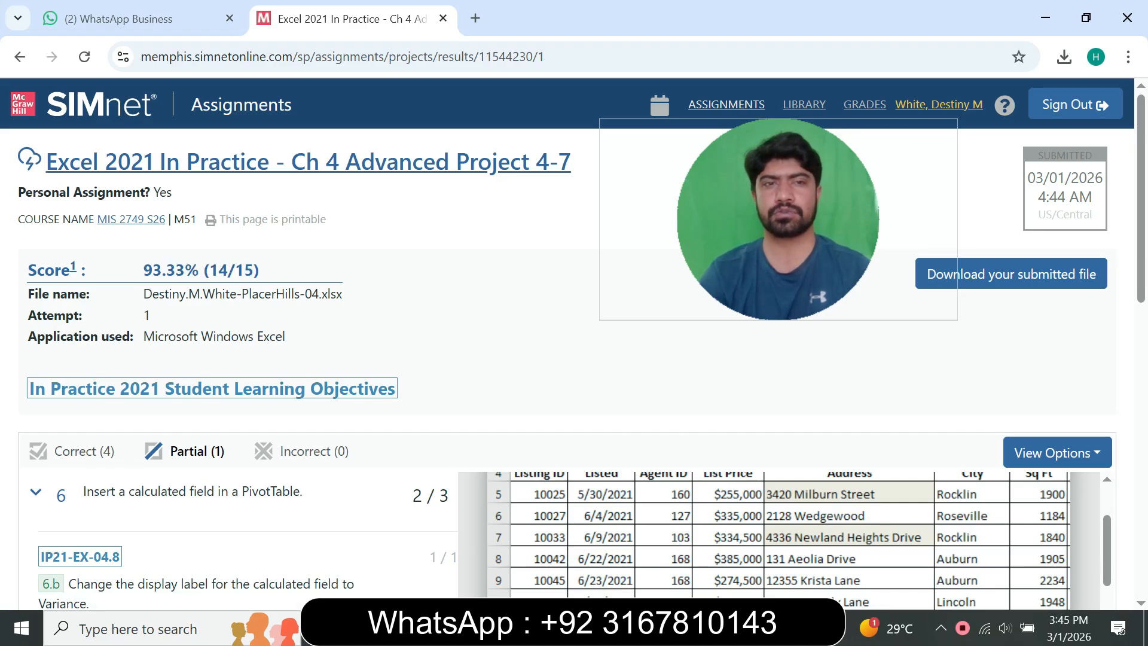